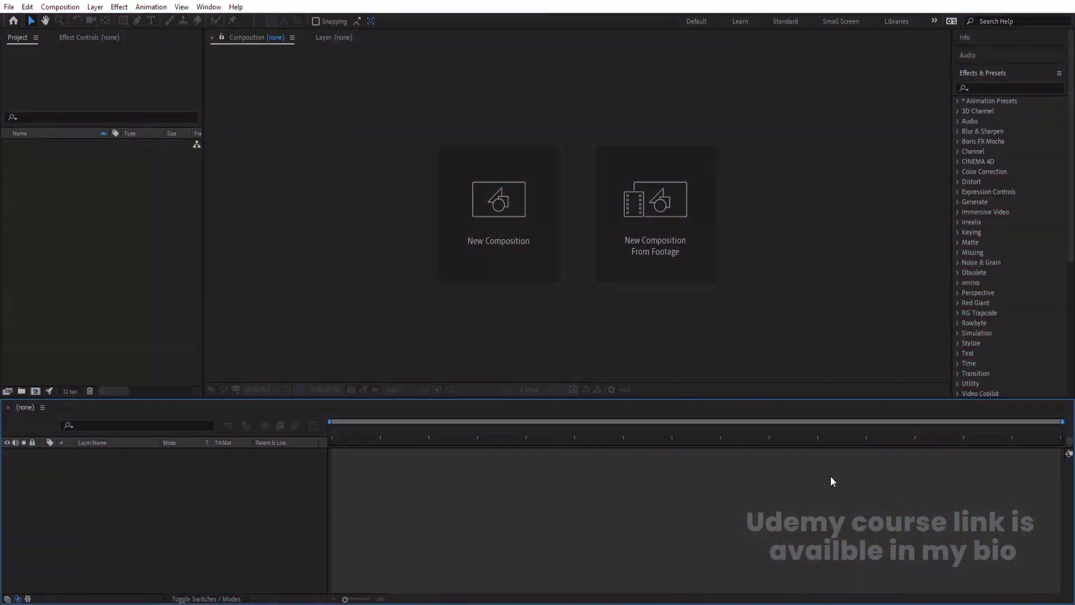
# Create a composition named "Main Animation" with a 10-second duration and white background, and show the Title/Action Safe guides.
pyautogui.click(484, 239)
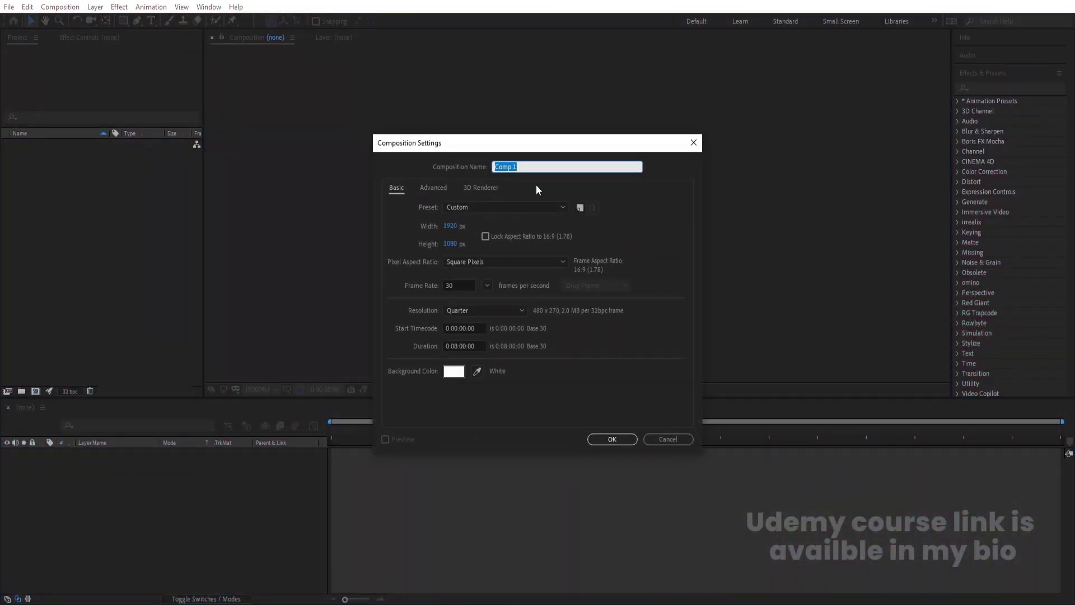
pyautogui.write('Main Animation')
pyautogui.click(456, 342)
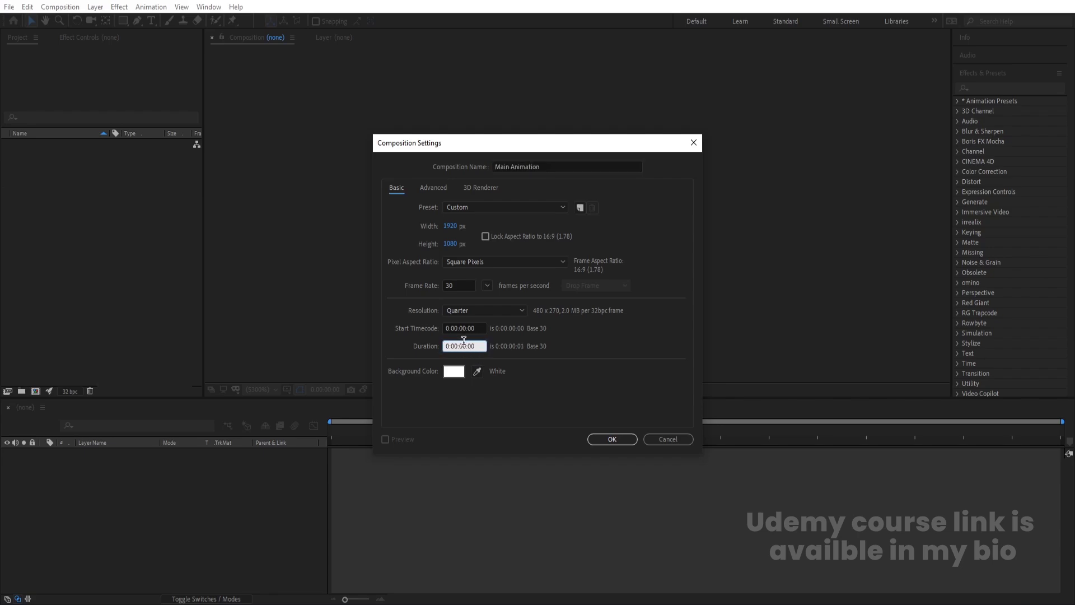
pyautogui.write('1000')
pyautogui.click(453, 372)
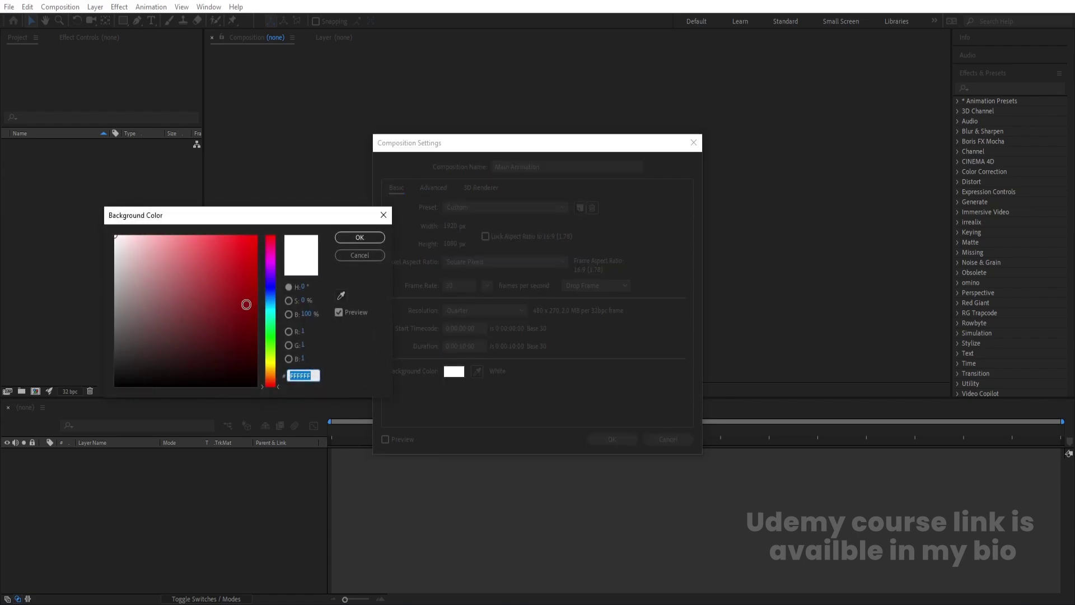
pyautogui.click(381, 237)
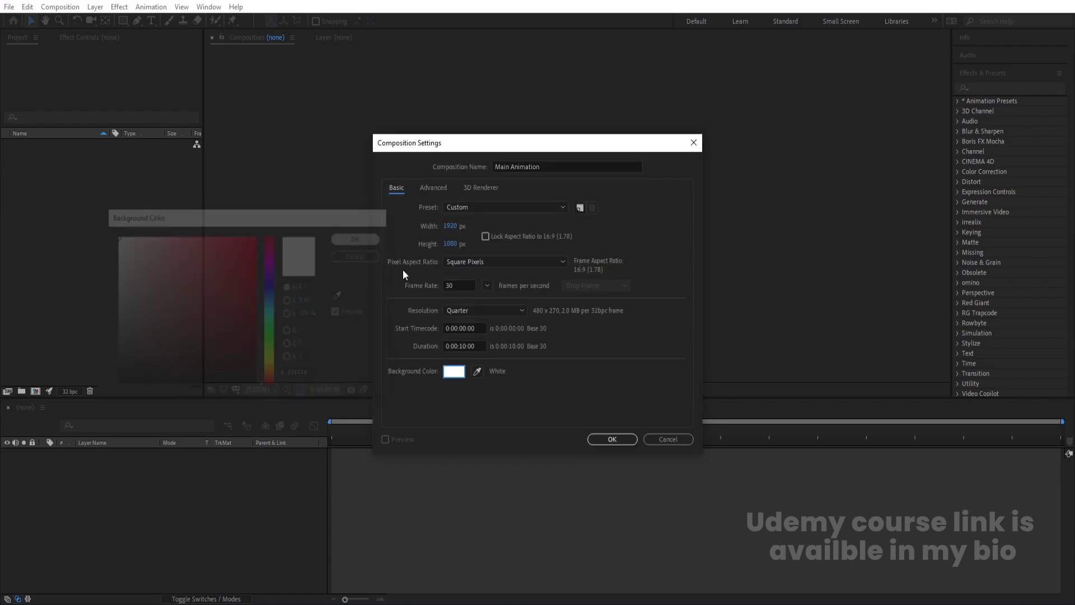
pyautogui.click(612, 438)
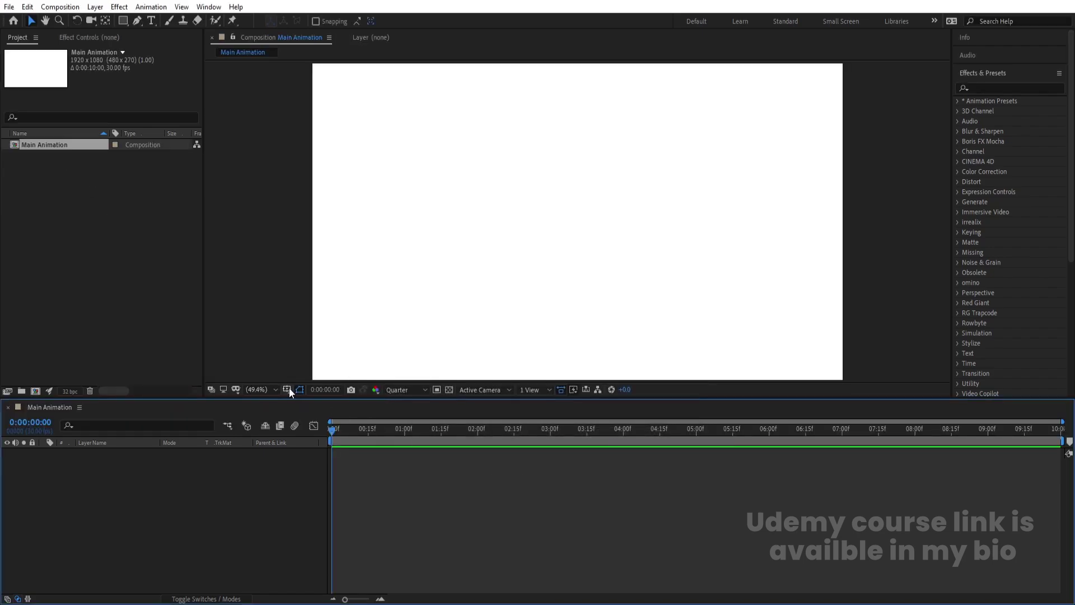
pyautogui.click(289, 389)
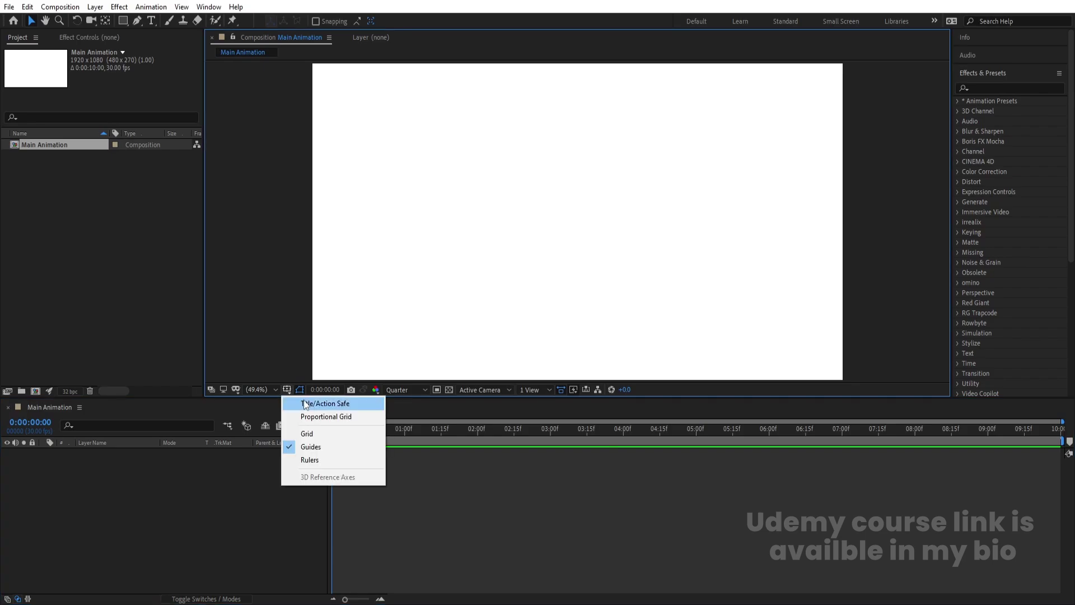
pyautogui.click(306, 403)
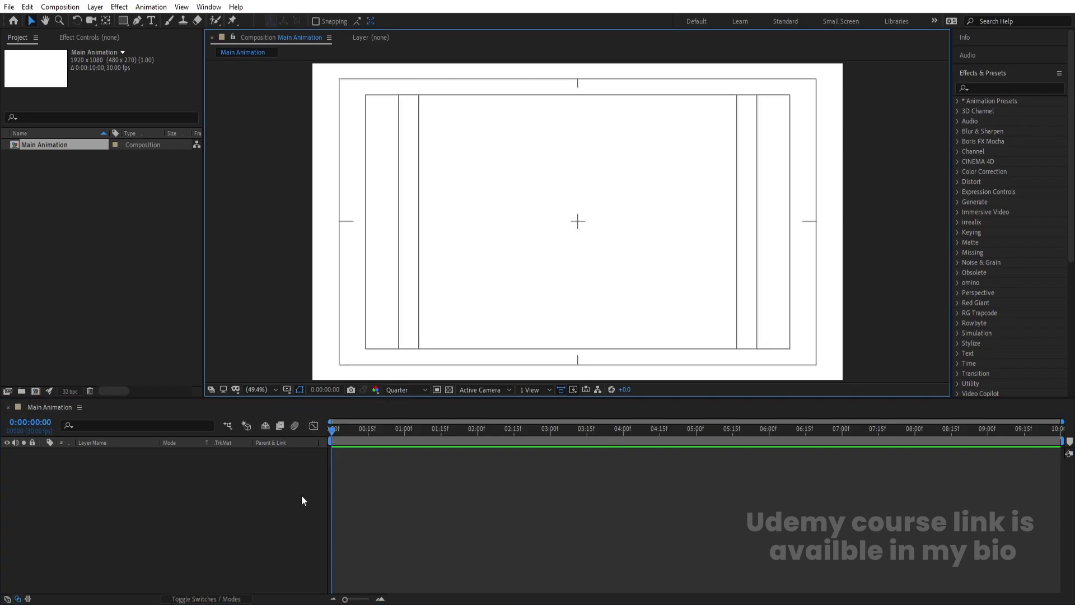
# Create a second composition named "Box" at one third of the main size, 640 x 360 px.
pyautogui.hotkey('ctrl', 'n')
pyautogui.write('Box')
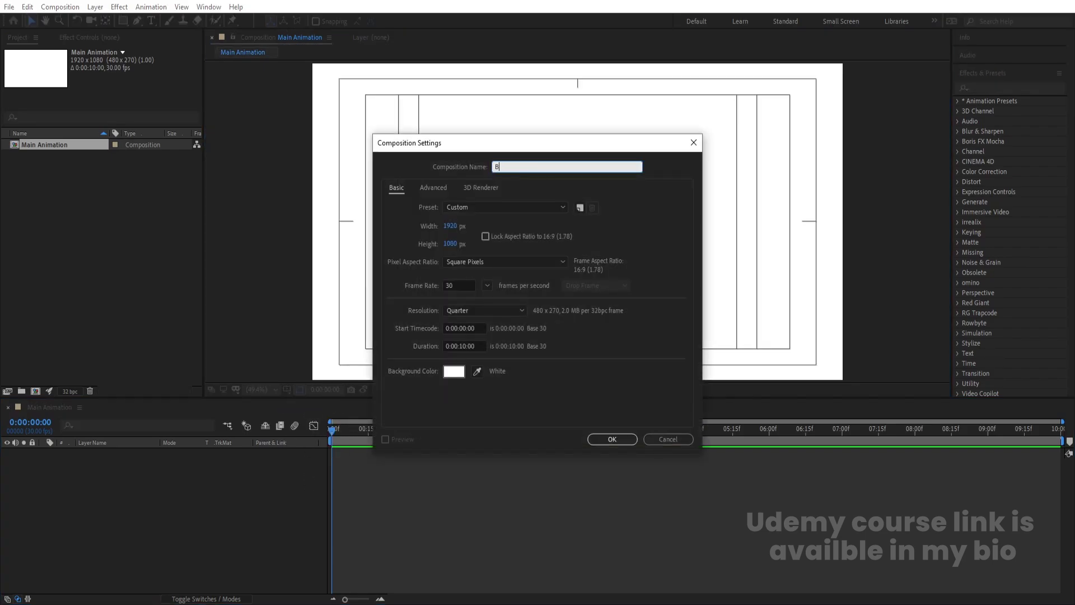
pyautogui.click(450, 225)
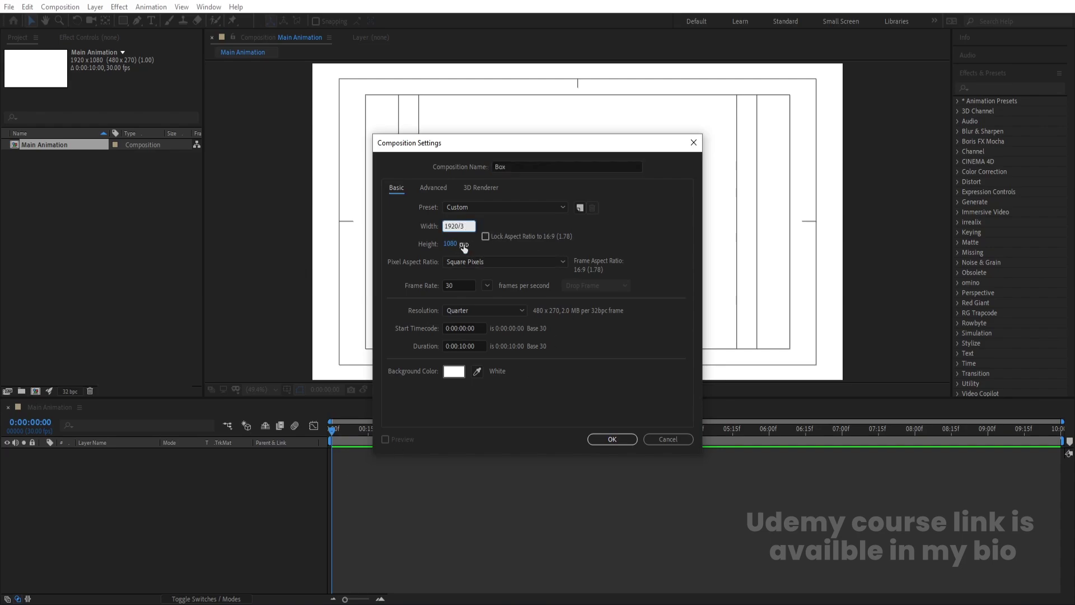
pyautogui.write('/3')
pyautogui.press('Return')
pyautogui.click(465, 243)
pyautogui.write('/3')
pyautogui.press('Return')
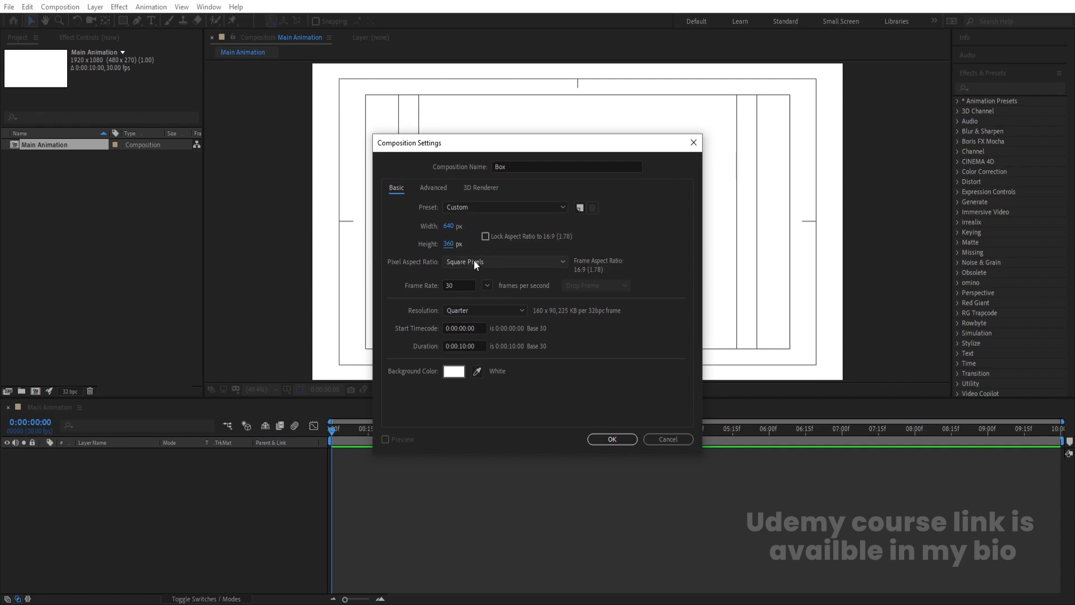
pyautogui.click(610, 439)
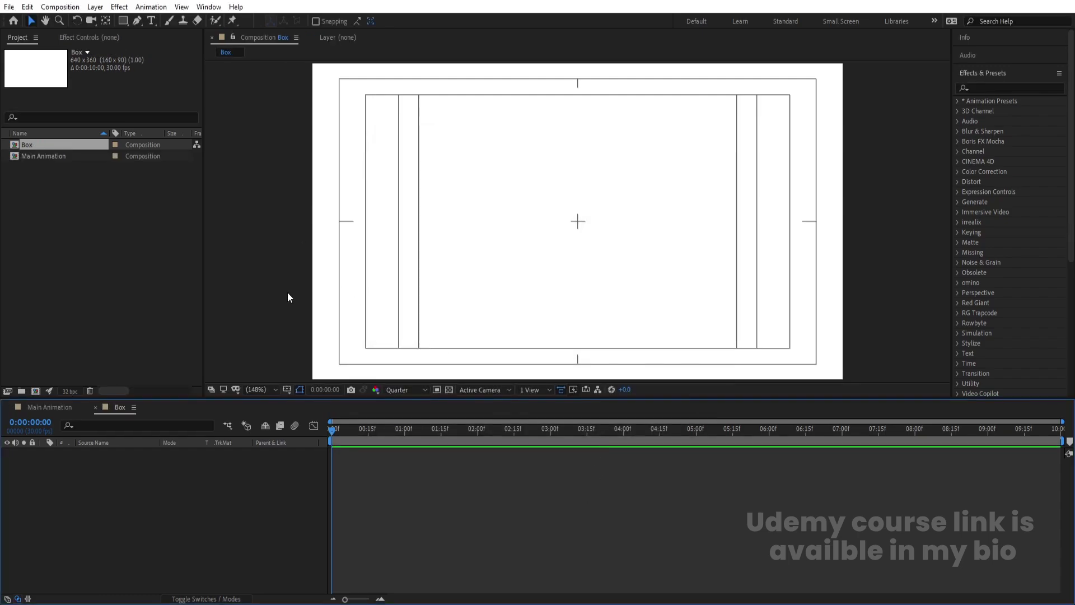
# Add a black solid of 640 x 360 px to the Box composition and lock its layer.
pyautogui.rightClick(278, 433)
pyautogui.click(172, 507)
pyautogui.click(273, 402)
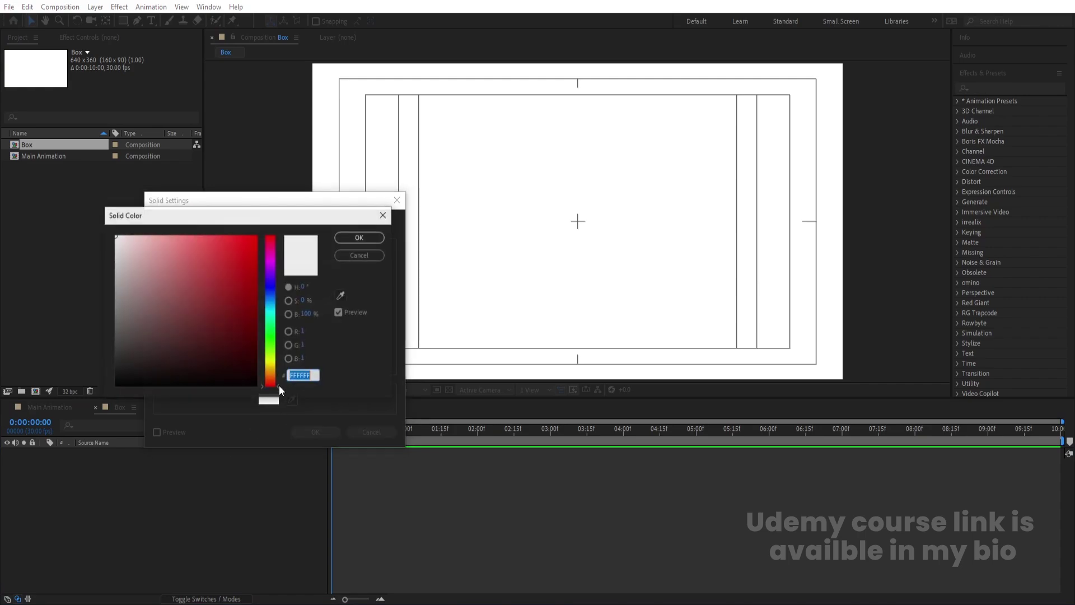
pyautogui.click(352, 239)
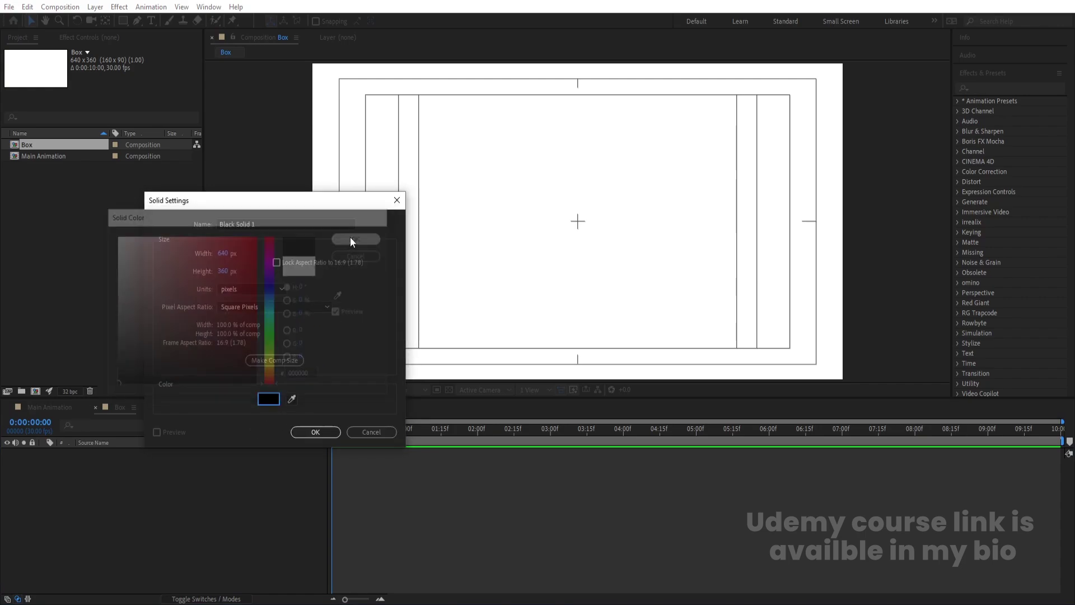
pyautogui.click(315, 432)
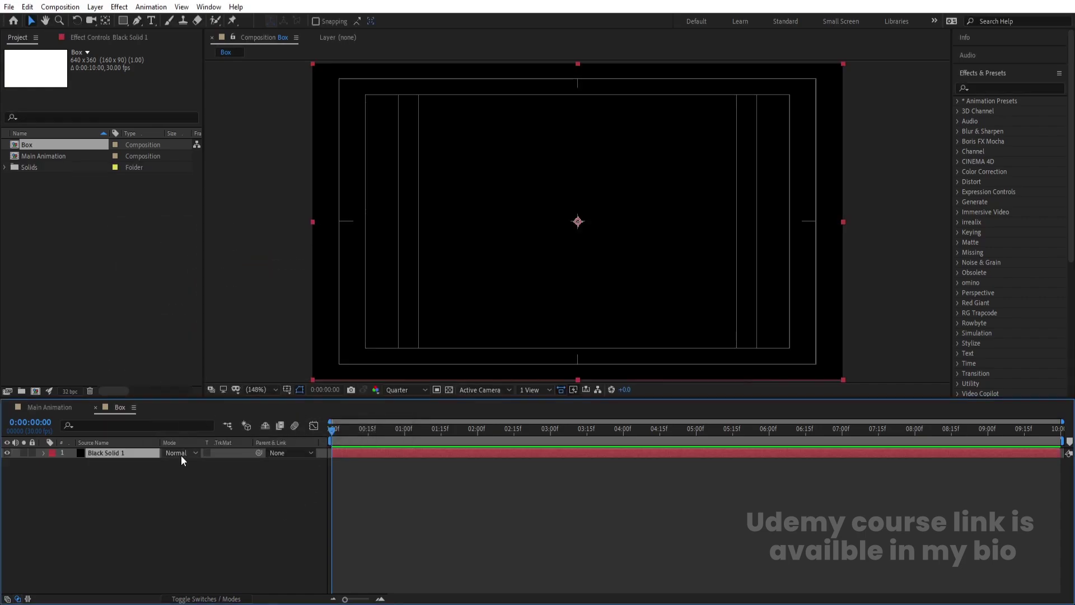
pyautogui.click(181, 455)
pyautogui.click(133, 461)
pyautogui.click(32, 452)
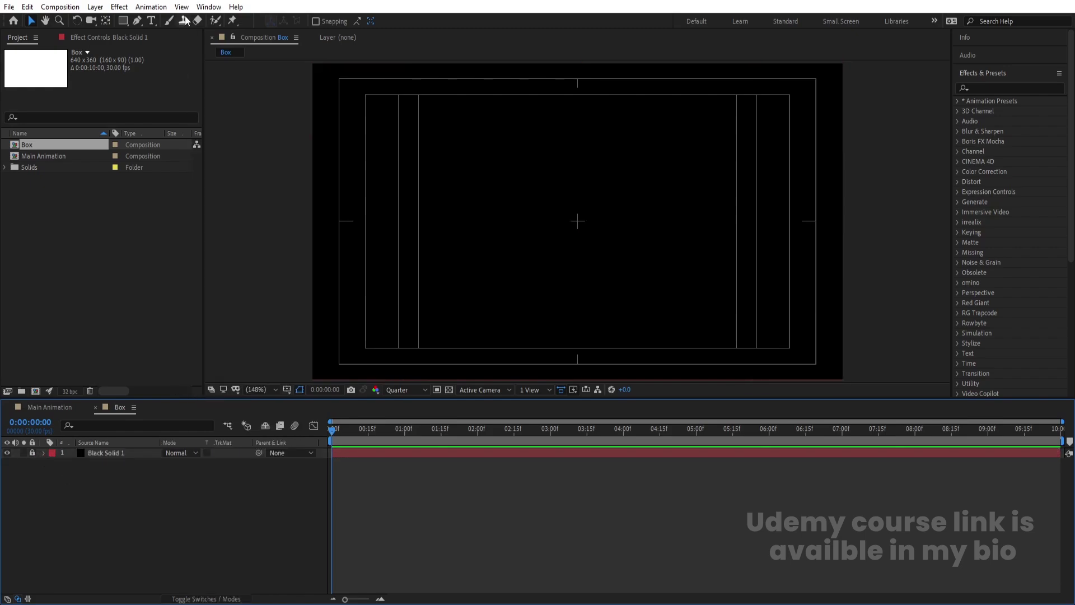
# Draw a white, nearly circular ellipse near the middle of the Box composition with the Ellipse Tool.
pyautogui.click(123, 20)
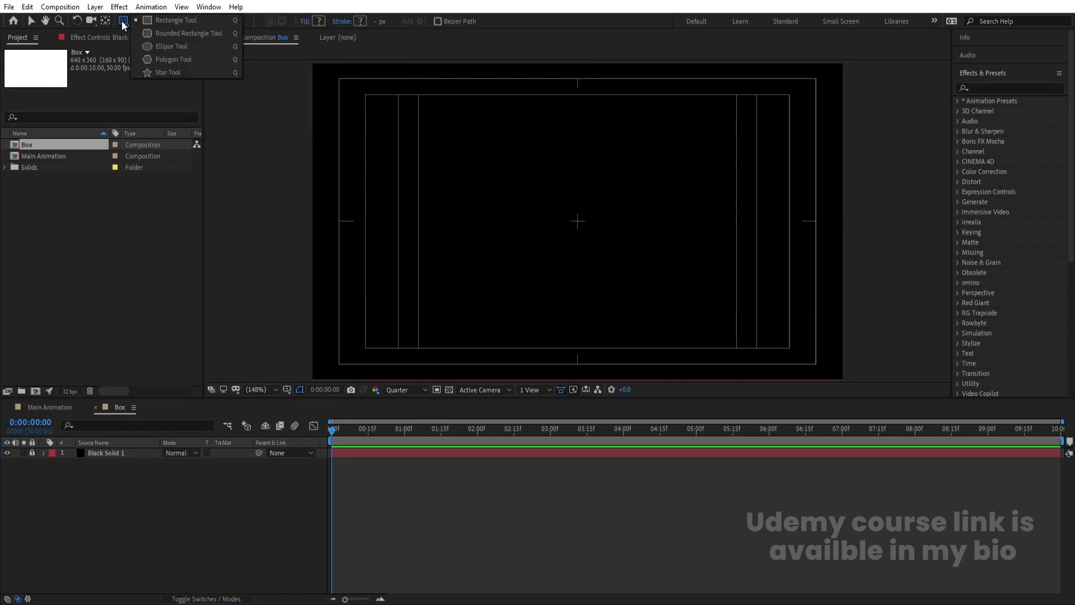
pyautogui.click(179, 47)
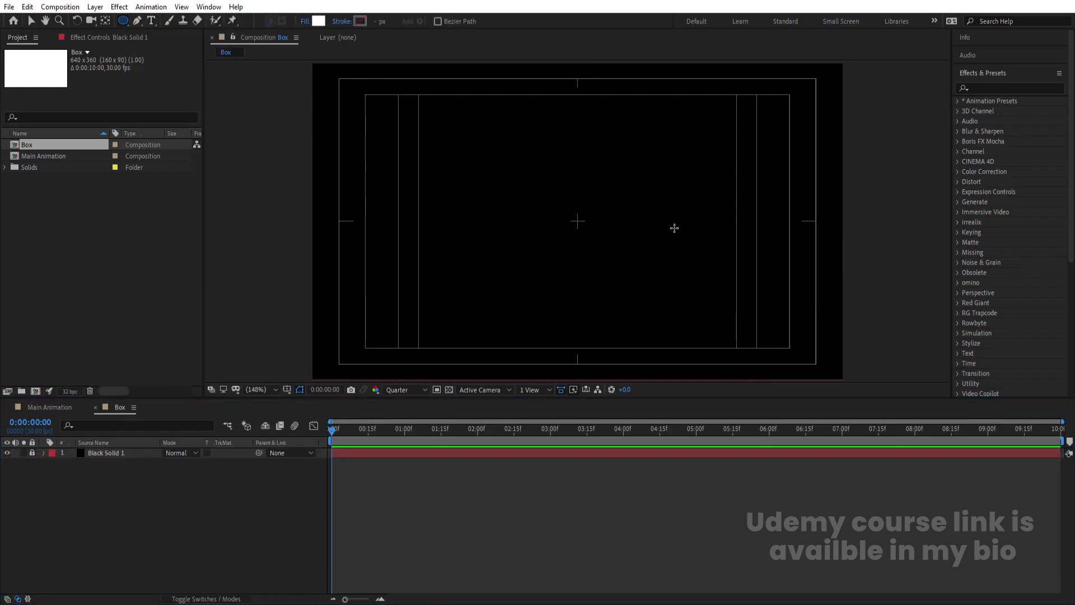
pyautogui.moveTo(542, 176); pyautogui.dragTo(661, 285)
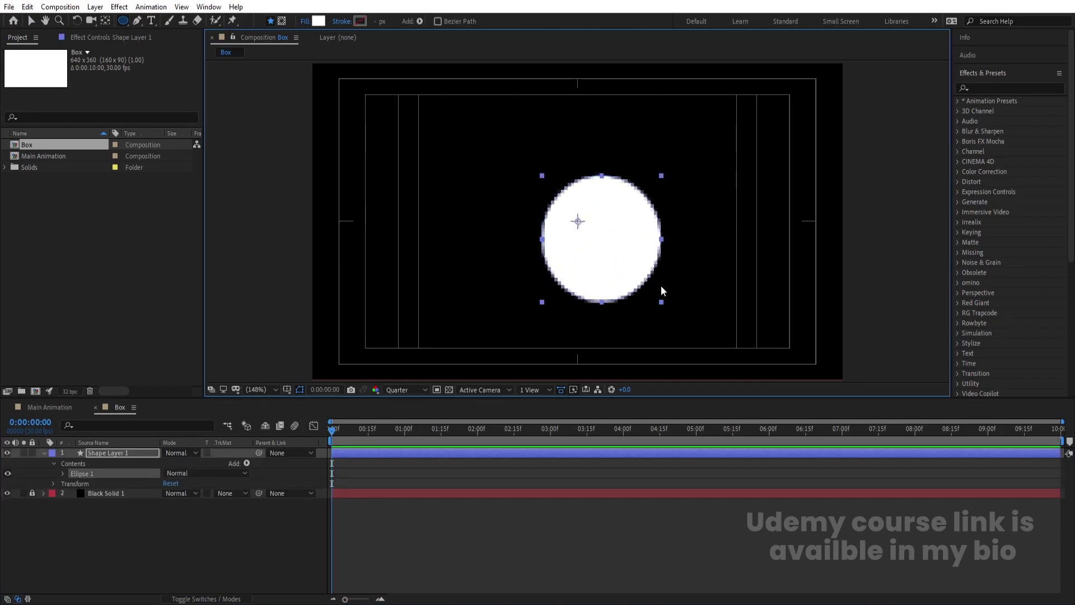
# Centre the ellipse's anchor point in its shape and align the layer horizontally and vertically to the composition centre.
pyautogui.hotkey('ctrl', 'alt', 'Home')
pyautogui.click(990, 72)
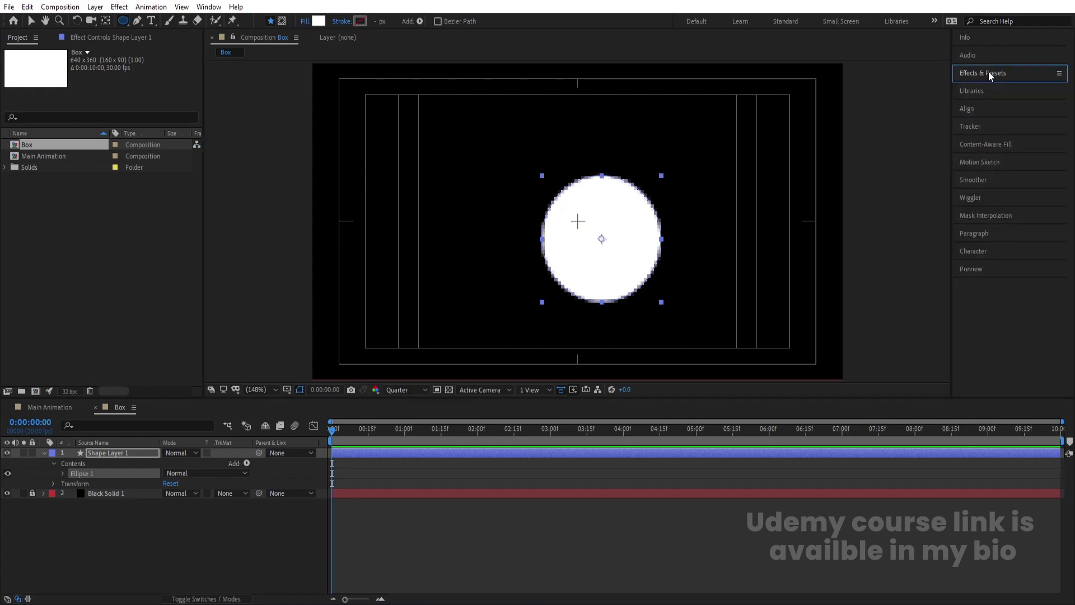
pyautogui.click(969, 109)
pyautogui.click(983, 139)
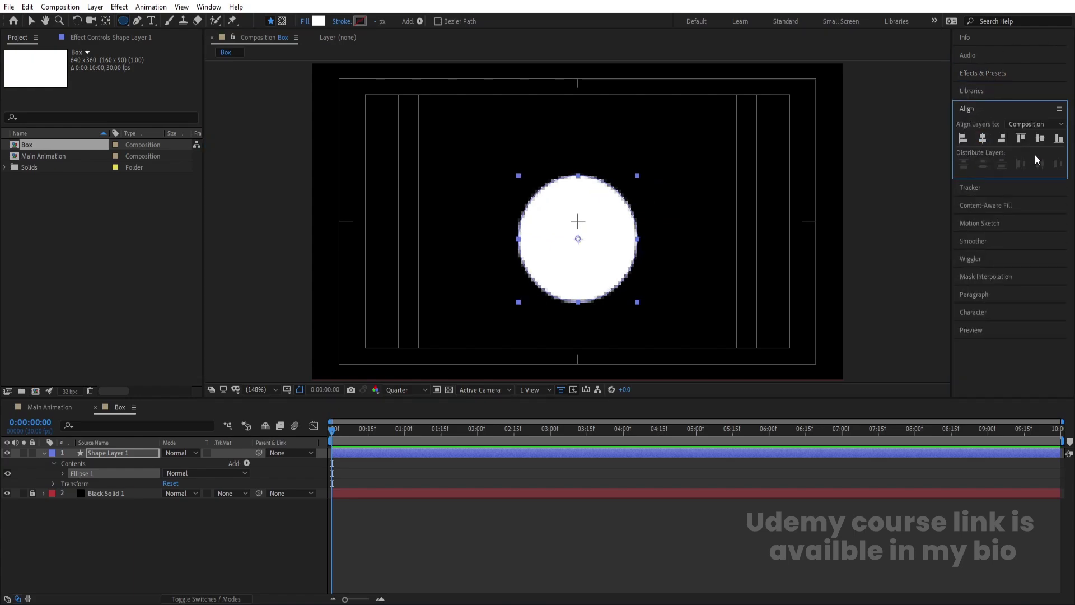
pyautogui.click(1037, 140)
pyautogui.click(85, 539)
# Scale the ellipse's shape layer to 159%.
pyautogui.click(100, 456)
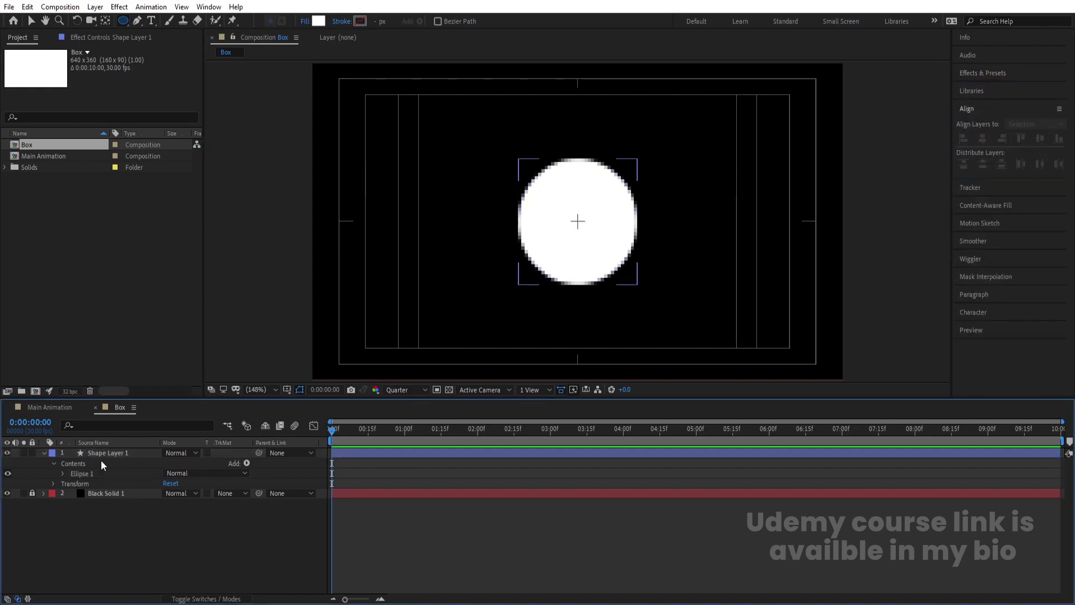
pyautogui.press('s')
pyautogui.moveTo(188, 463); pyautogui.dragTo(210, 456)
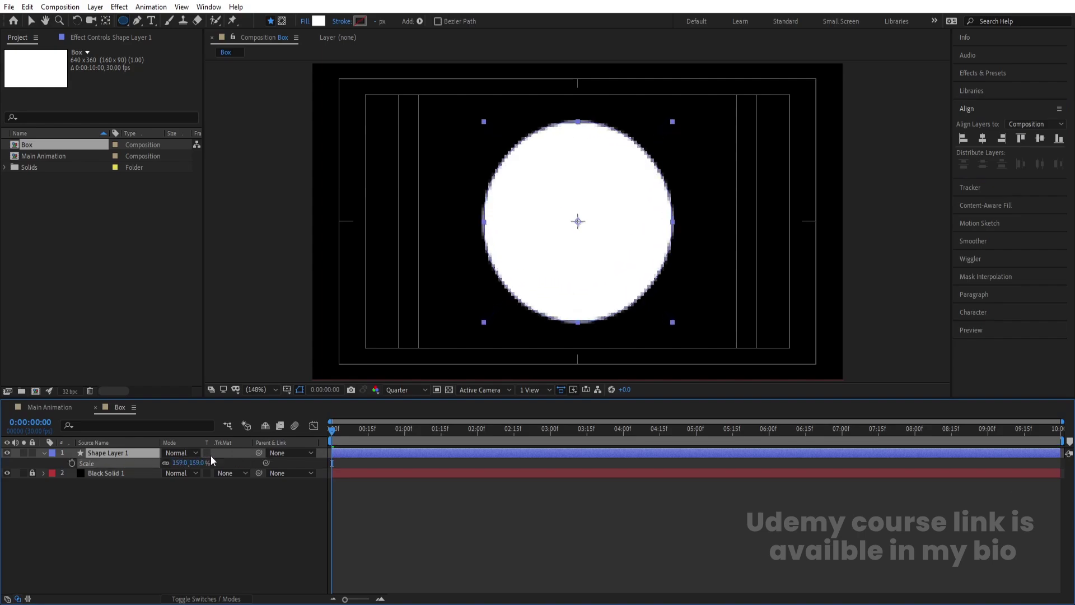
pyautogui.click(137, 515)
# Keyframe the ellipse's centred Position at 0:00:00:00 and again at 0:00:01:00.
pyautogui.click(111, 455)
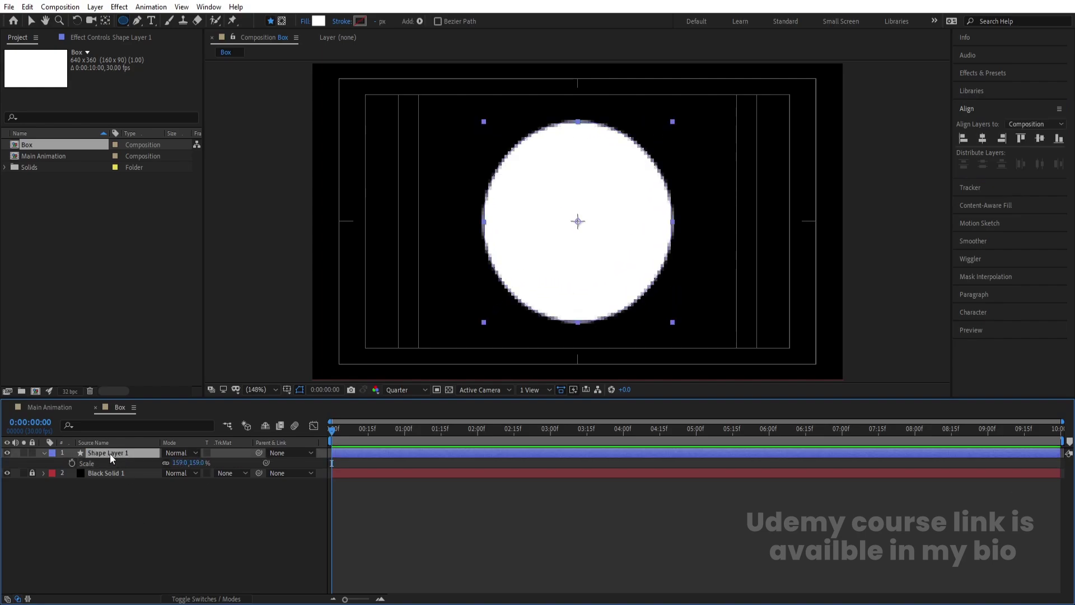
pyautogui.press('p')
pyautogui.click(71, 463)
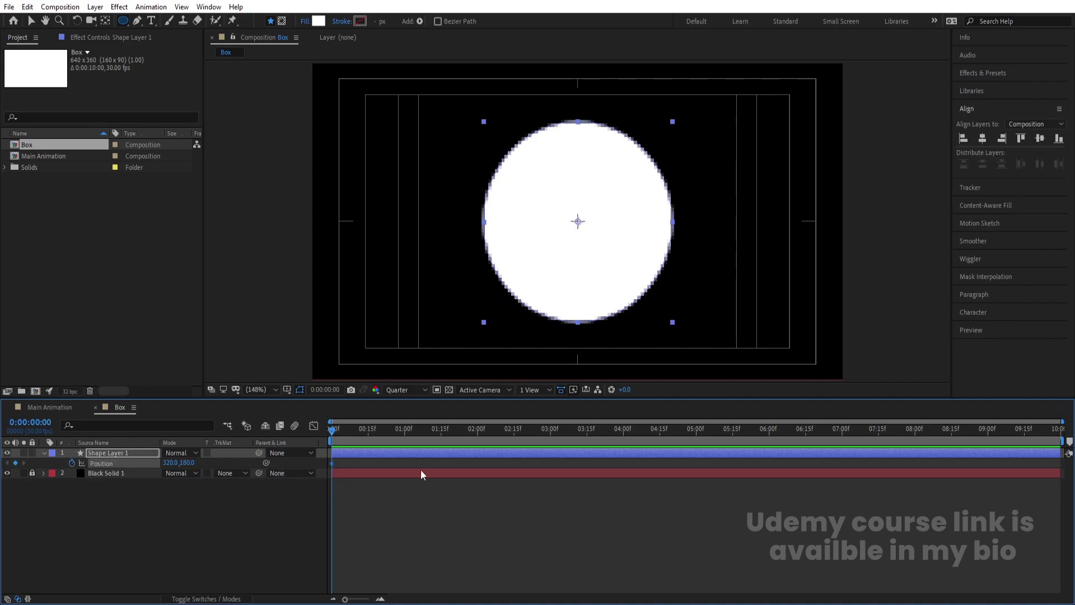
pyautogui.scroll(2, 425, 453)
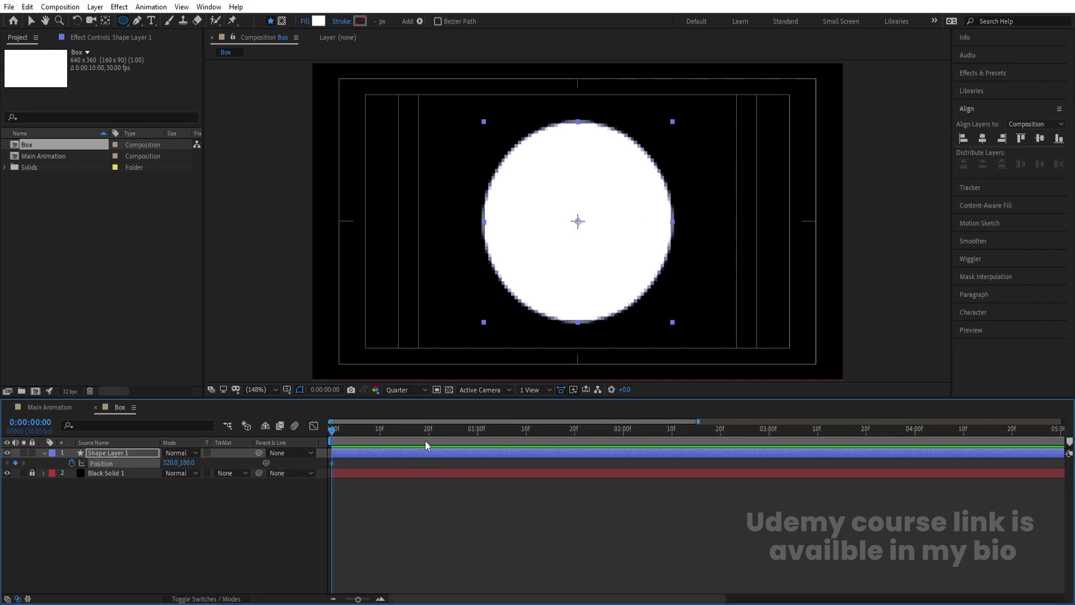
pyautogui.click(429, 430)
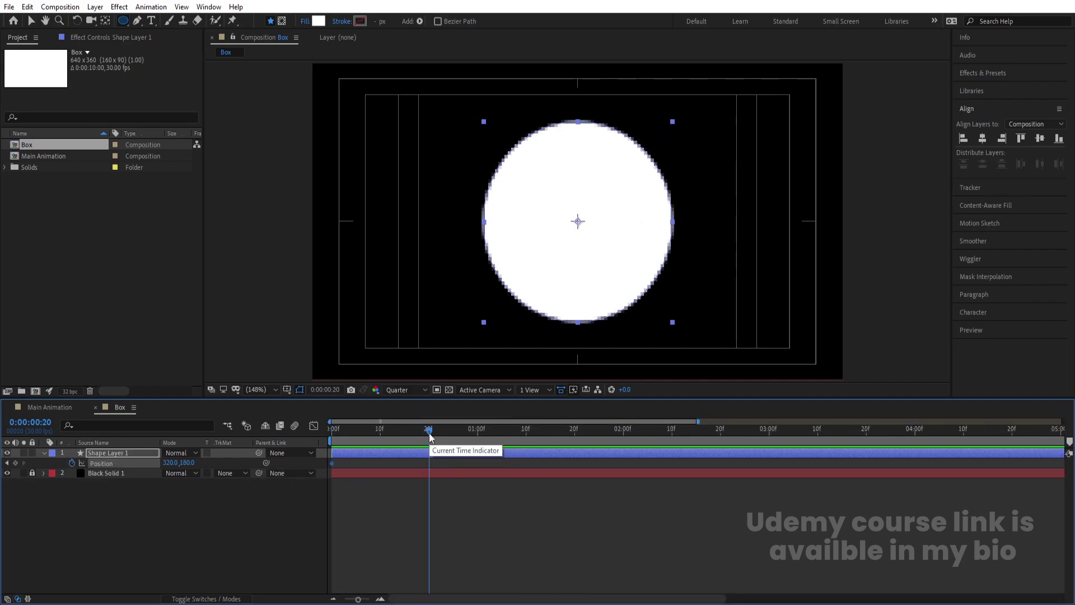
pyautogui.click(15, 464)
pyautogui.press('Home')
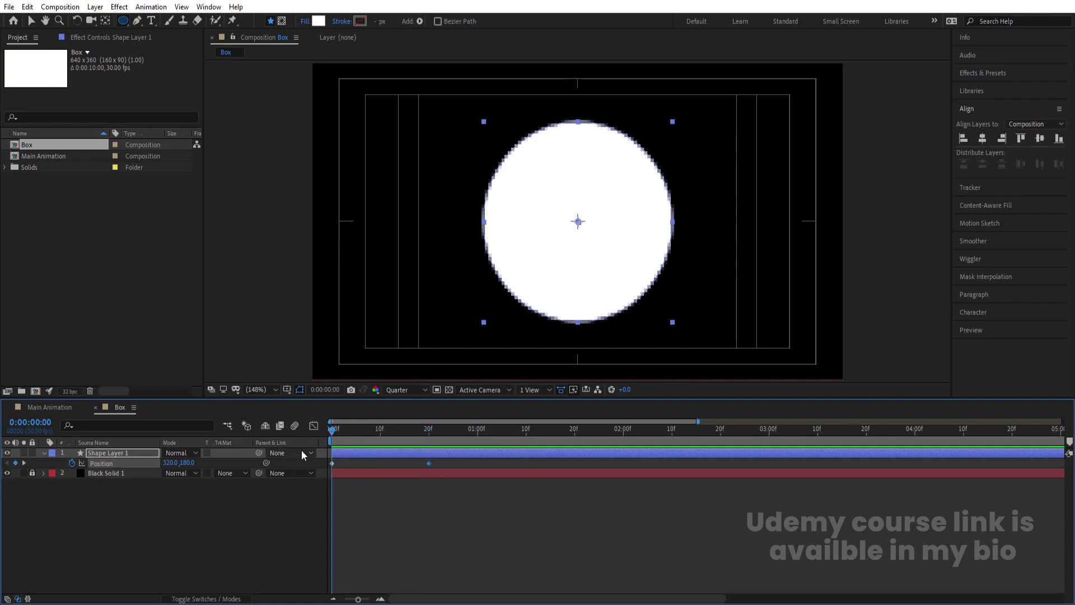
pyautogui.click(478, 438)
pyautogui.moveTo(428, 465); pyautogui.dragTo(477, 469)
# At 0:00:00:00, move the ellipse horizontally past the frame's left edge, to about -115.6, 180.
pyautogui.press('Home')
pyautogui.press('v')
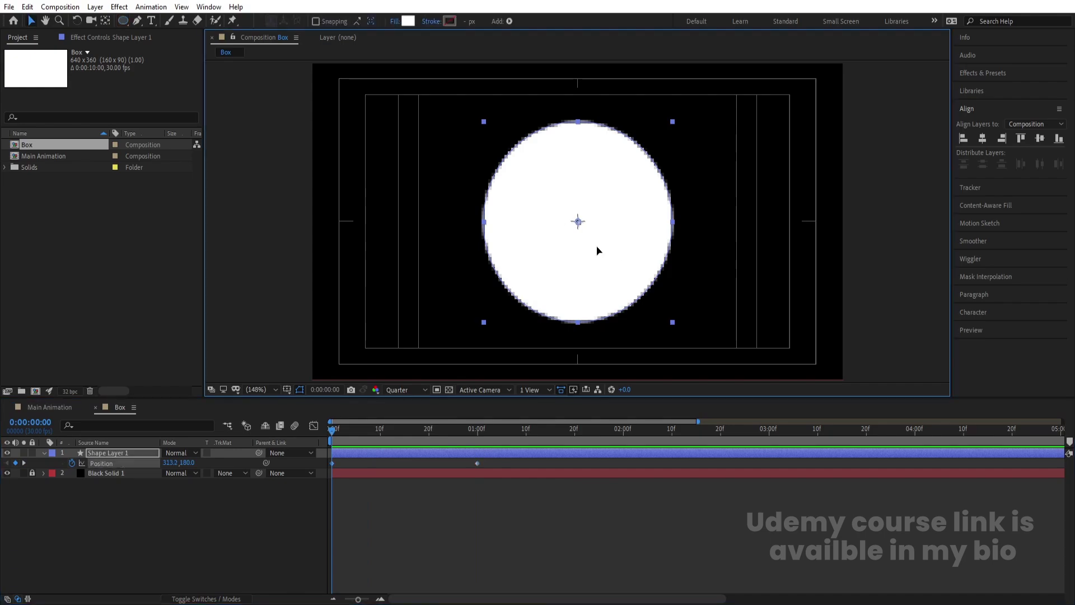
pyautogui.moveTo(597, 247); pyautogui.dragTo(257, 250)
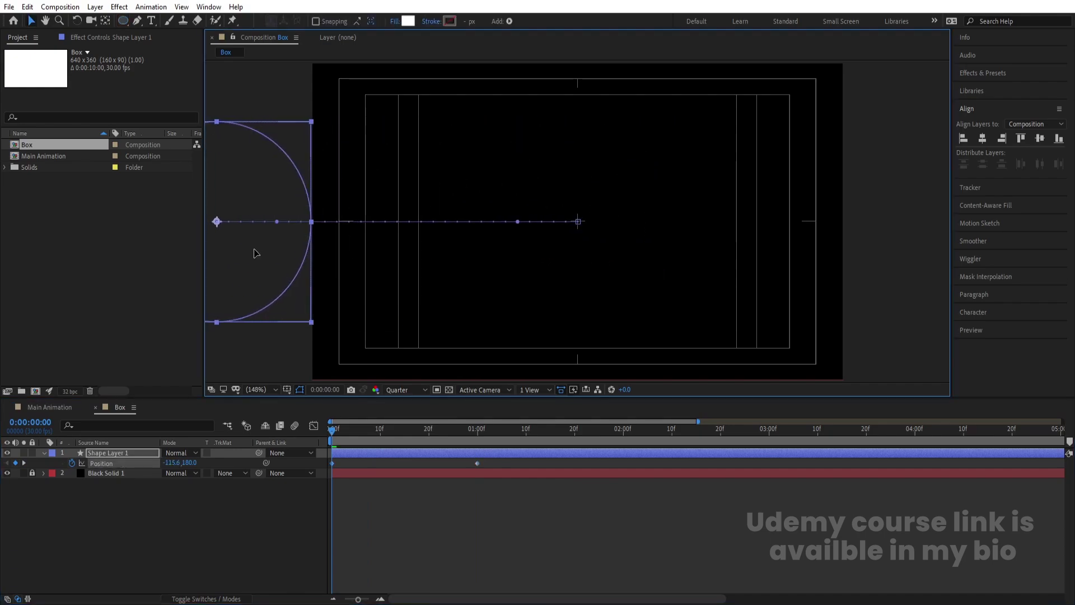
# Apply Easy Ease to both Position keyframes of the ellipse.
pyautogui.press('Num_Lock')
pyautogui.press('-')
pyautogui.press('F9')
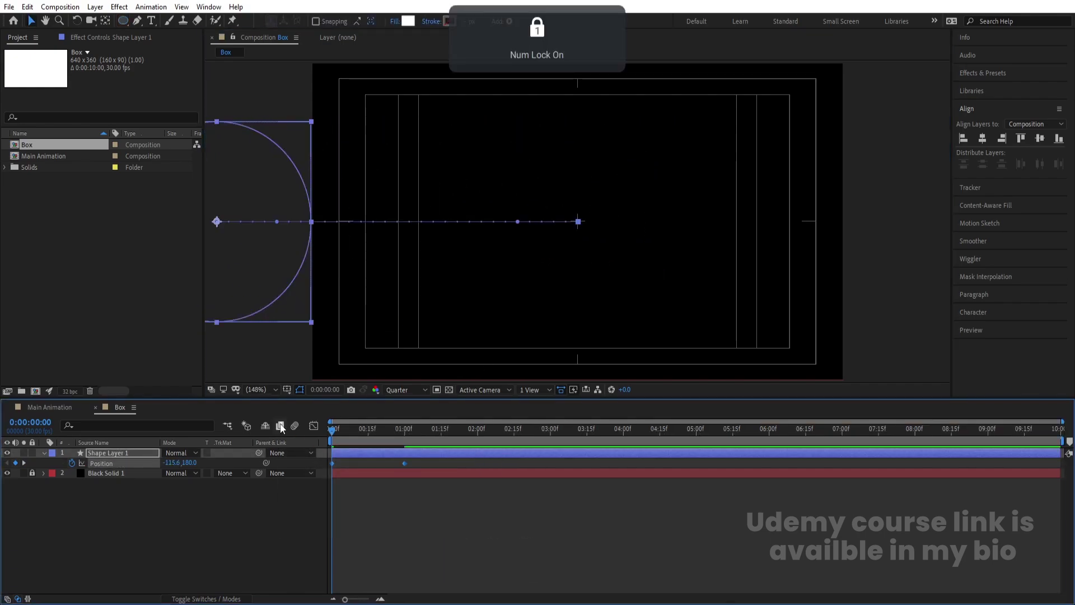
pyautogui.click(445, 497)
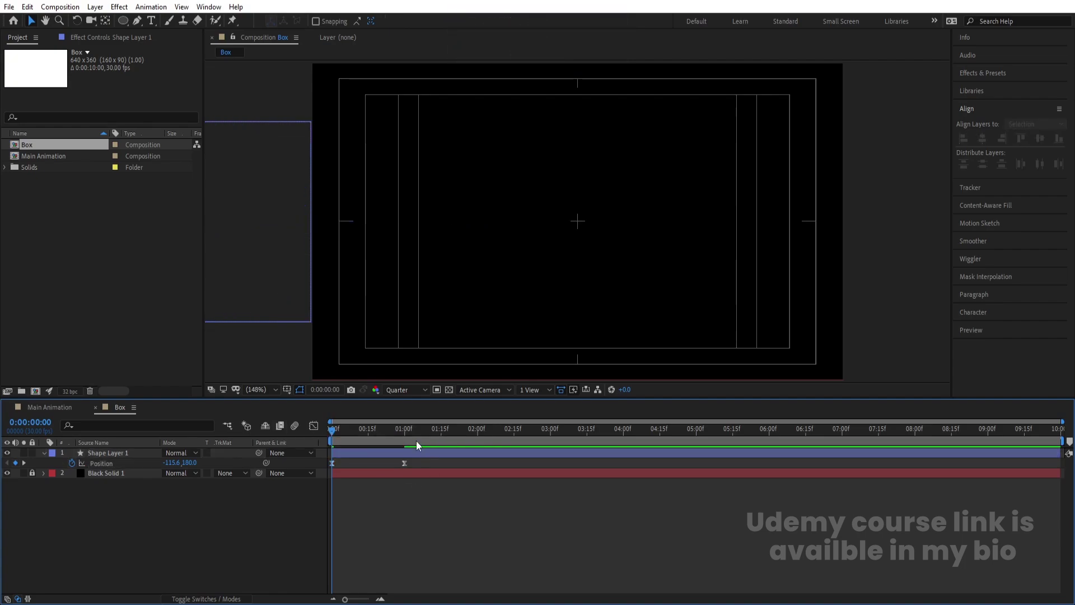
# Keyframe the ellipse's Scale at 159% at 0:00:01:00 and at 518% at 0:00:02:00 so it fills the frame.
pyautogui.click(404, 430)
pyautogui.click(400, 451)
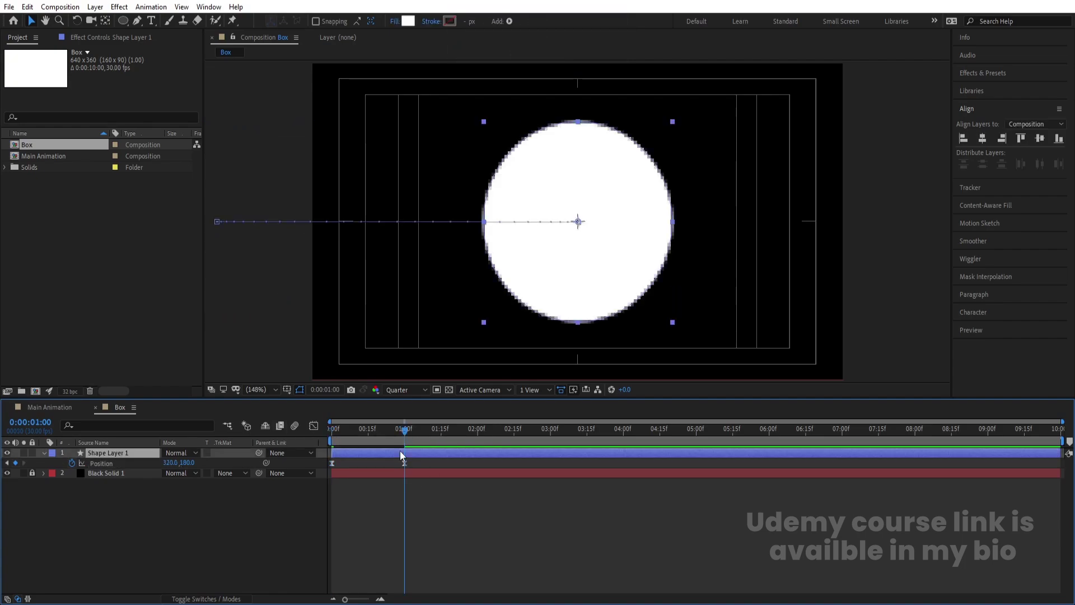
pyautogui.press('s')
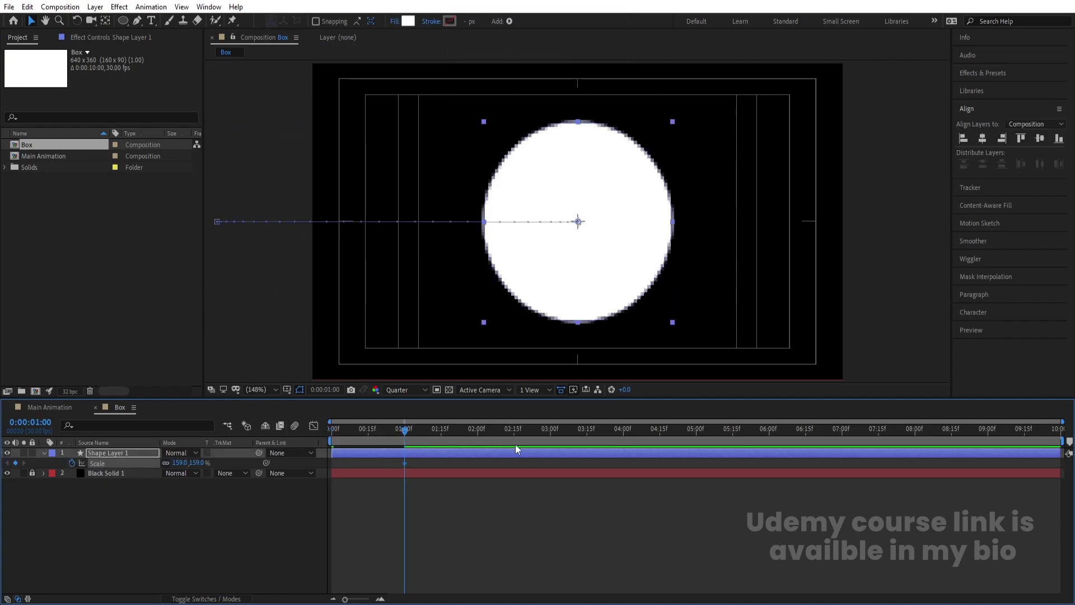
pyautogui.click(477, 430)
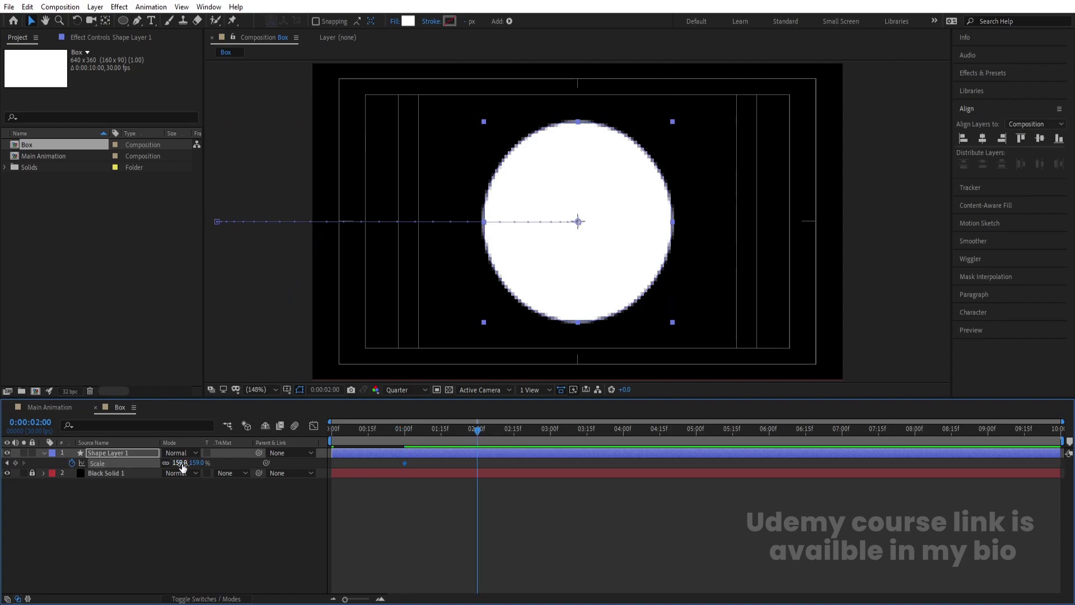
pyautogui.moveTo(180, 463); pyautogui.dragTo(343, 425)
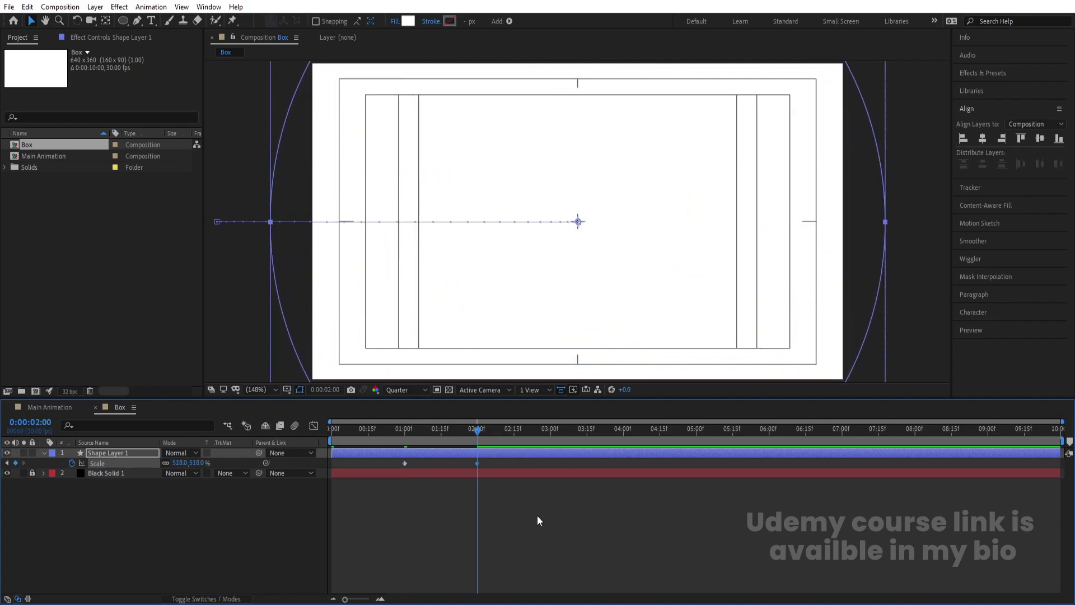
# Apply Easy Ease to both Scale keyframes of the ellipse and preview the slide and growth.
pyautogui.moveTo(537, 516); pyautogui.dragTo(361, 443)
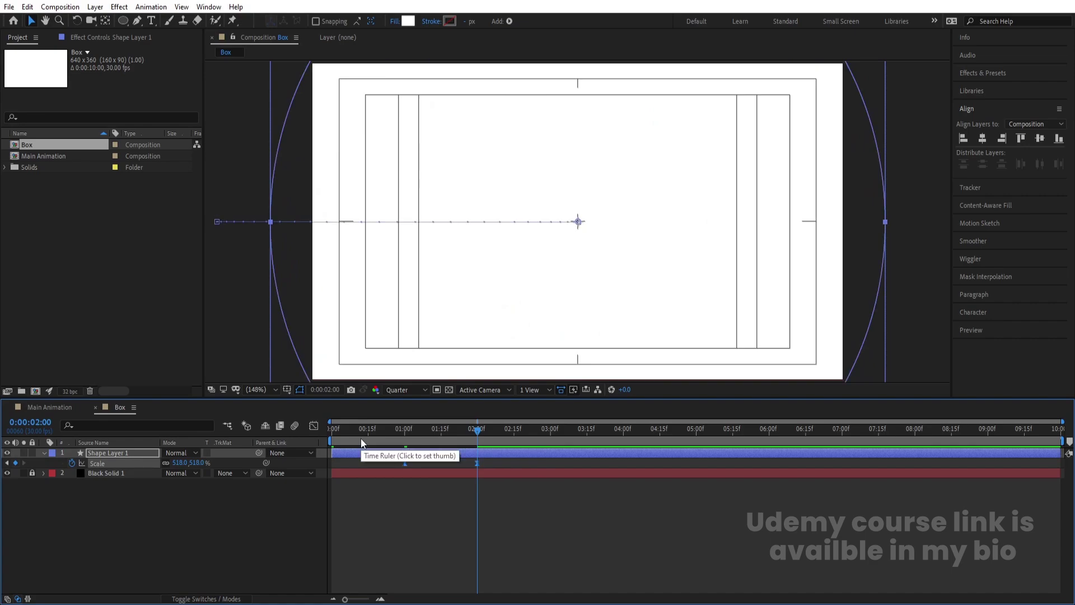
pyautogui.press('space')
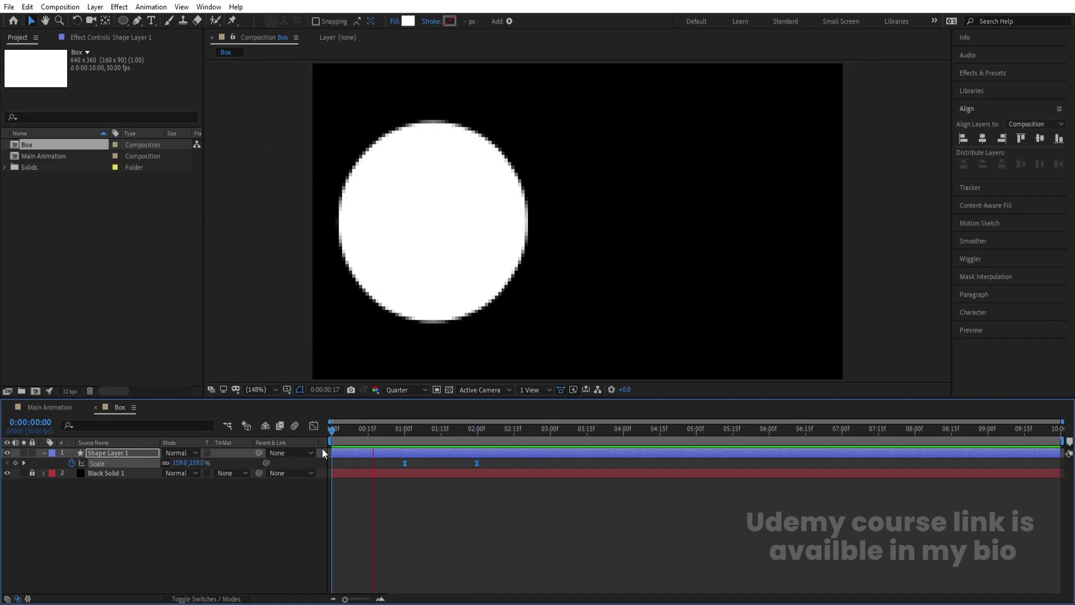
pyautogui.press('space')
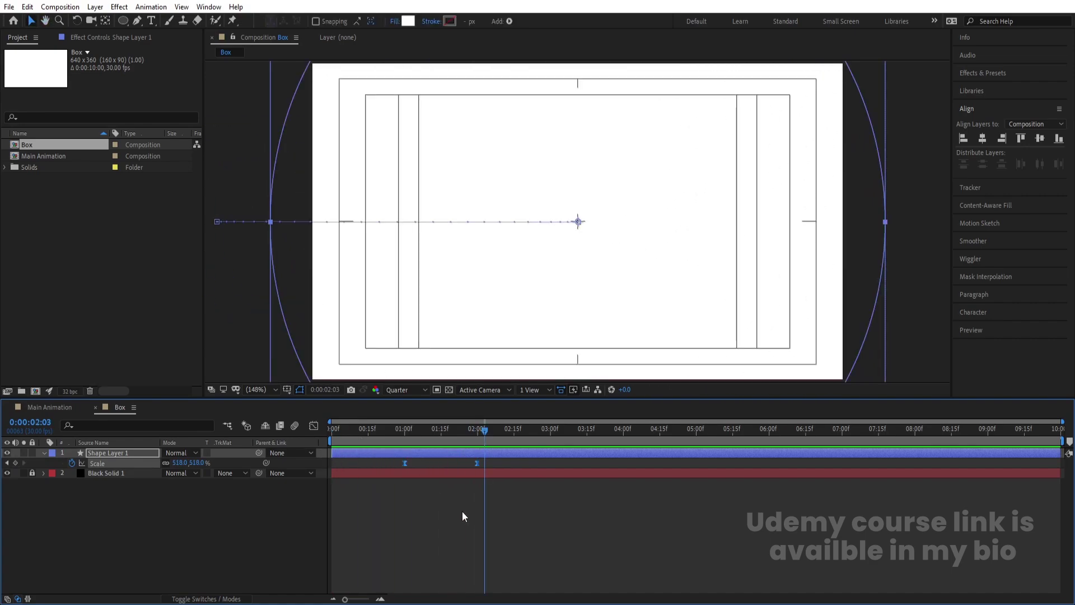
pyautogui.click(462, 511)
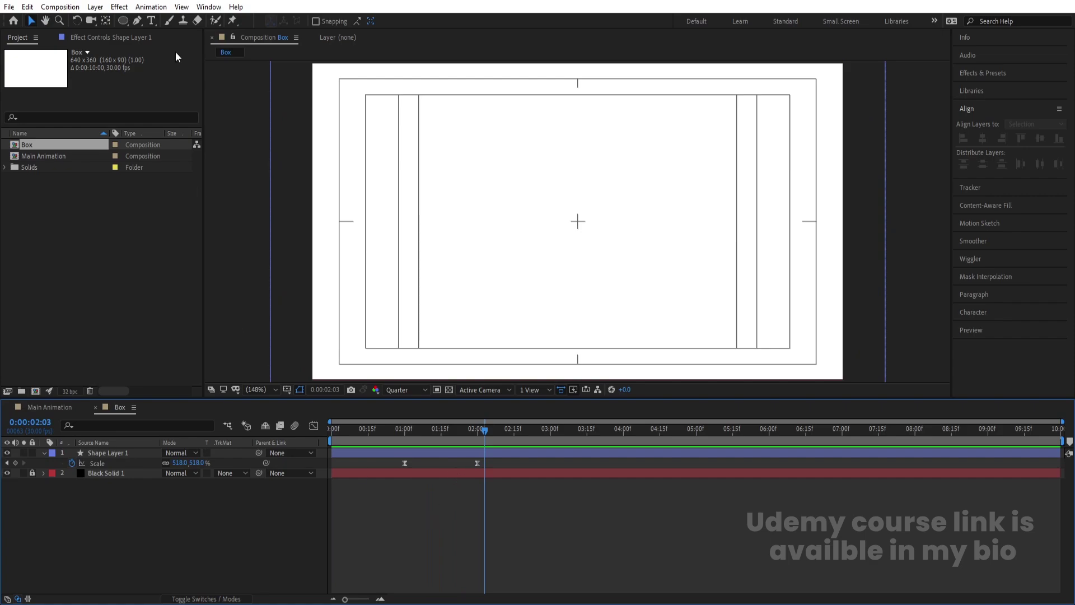
# Duplicate Shape Layer 1 and reveal the keyframed properties of the copy.
pyautogui.click(122, 21)
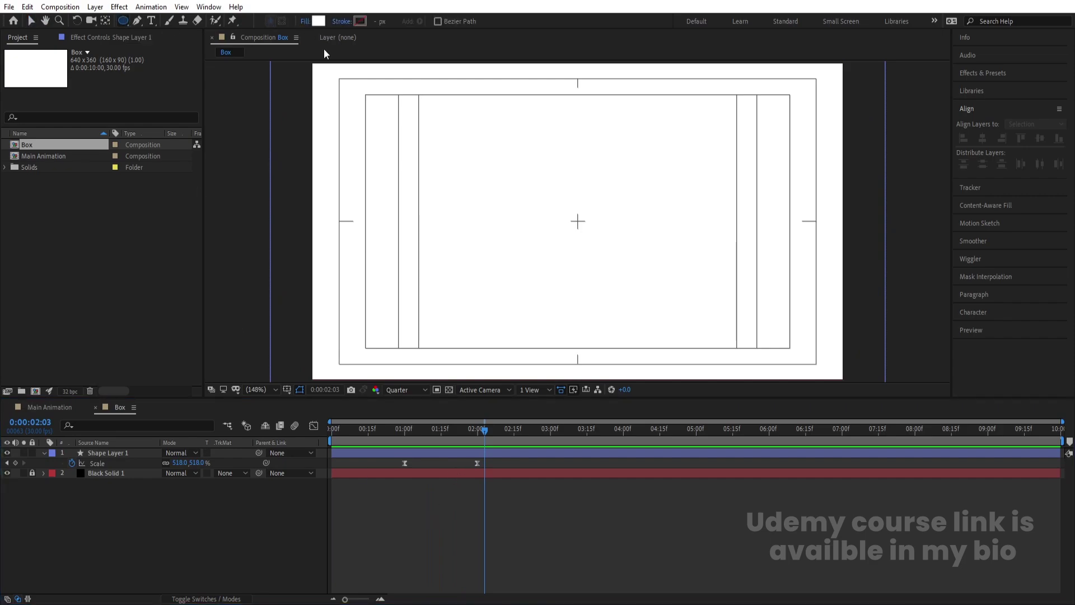
pyautogui.click(107, 452)
pyautogui.hotkey('ctrl', 'd')
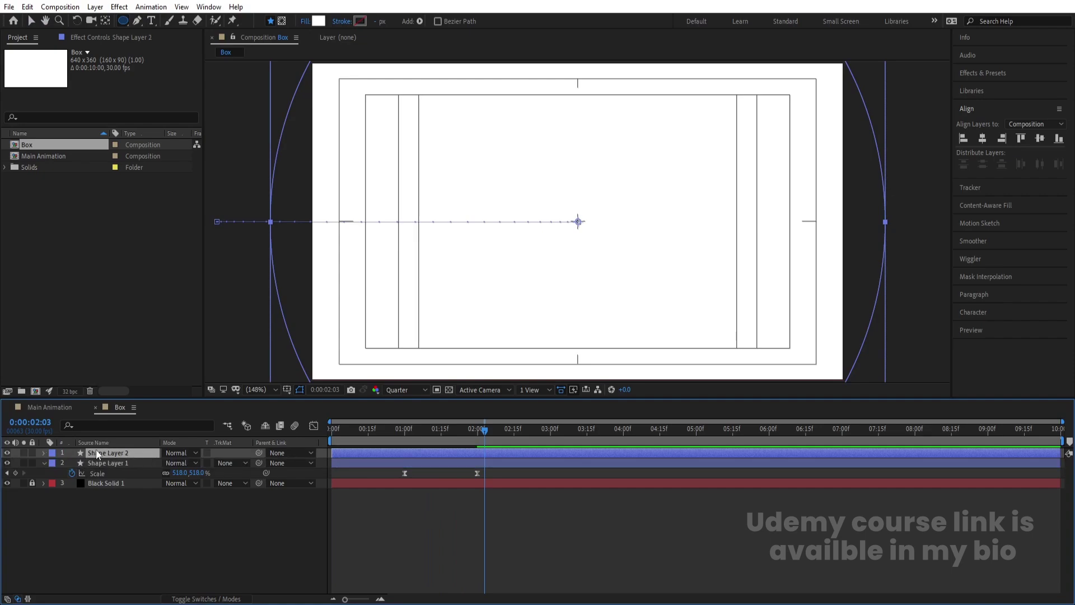
pyautogui.press('u')
# With the time at 0:00:01:00, set the fill colour of Shape Layer 2 to black, 000000.
pyautogui.moveTo(424, 429); pyautogui.dragTo(407, 431)
pyautogui.click(424, 464)
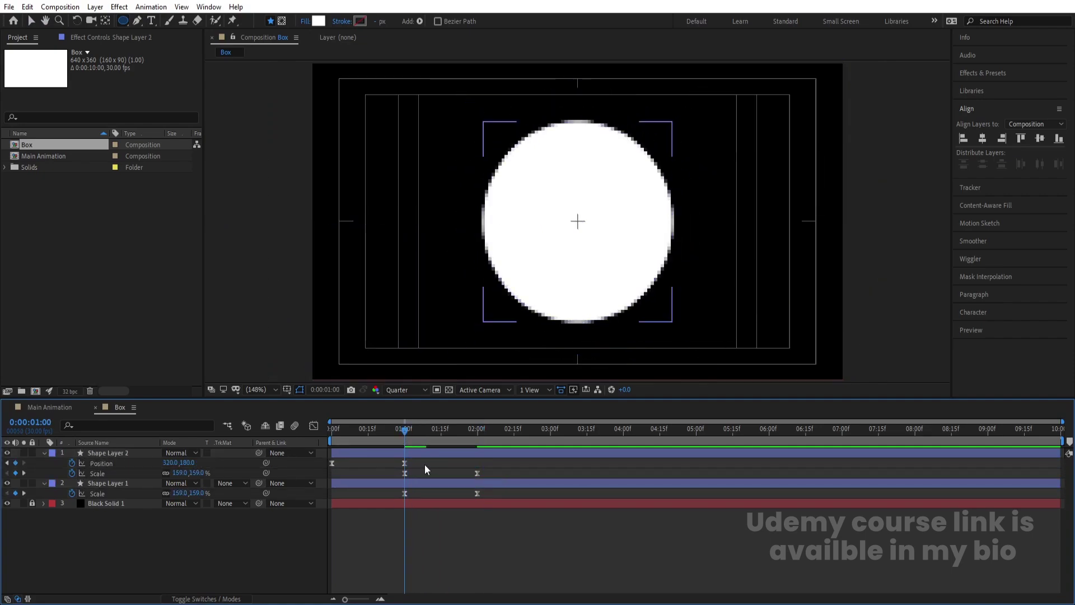
pyautogui.click(418, 456)
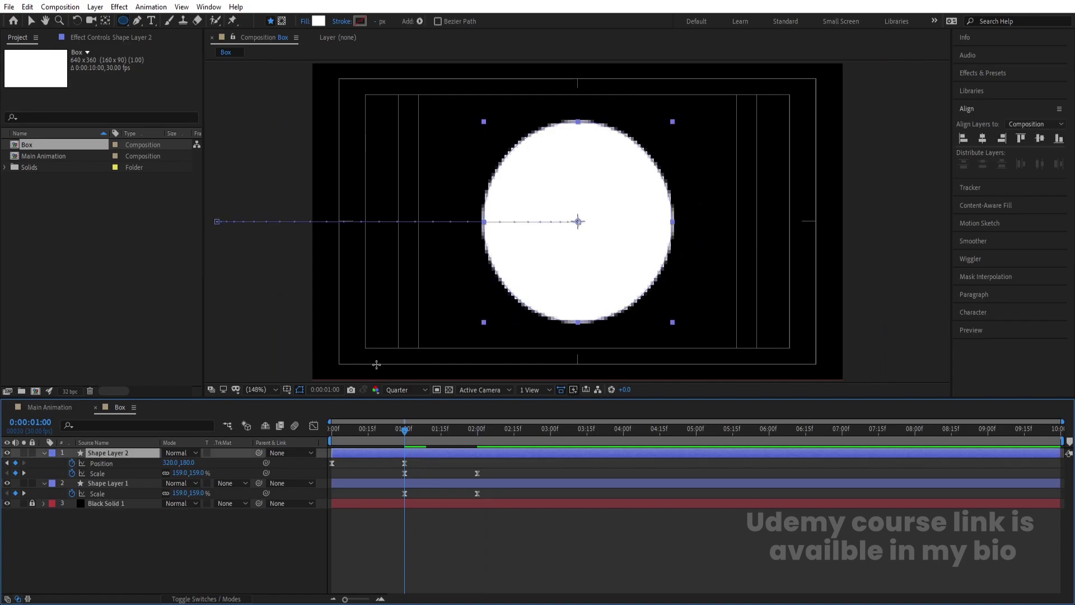
pyautogui.click(320, 22)
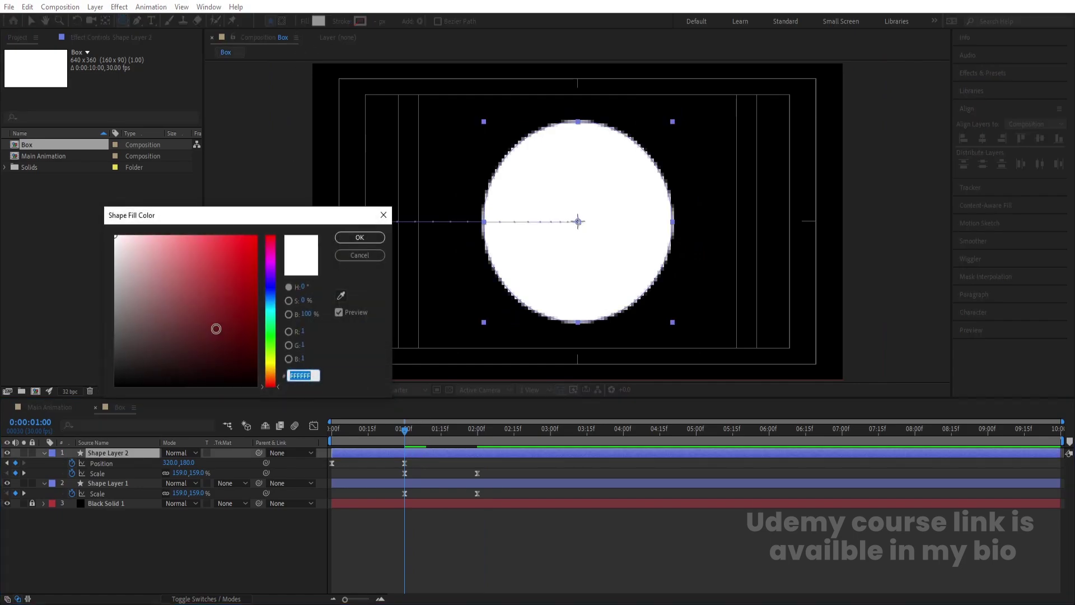
pyautogui.write('000000')
pyautogui.click(359, 238)
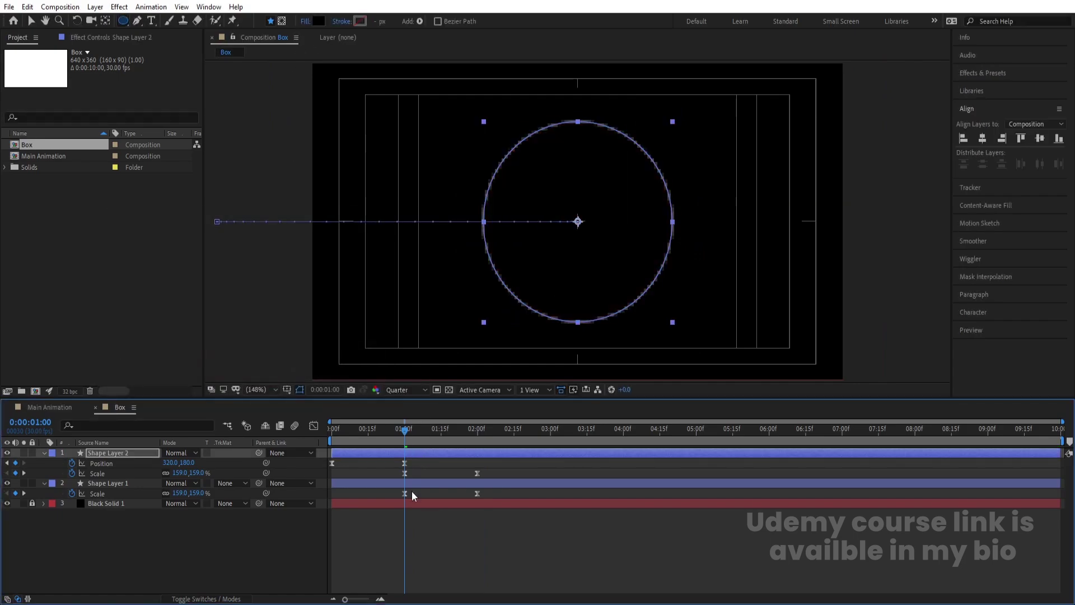
# Shift Shape Layer 2 in time so it starts at 0:00:02:00, and preview the result.
pyautogui.moveTo(364, 452); pyautogui.dragTo(508, 452)
pyautogui.press('space')
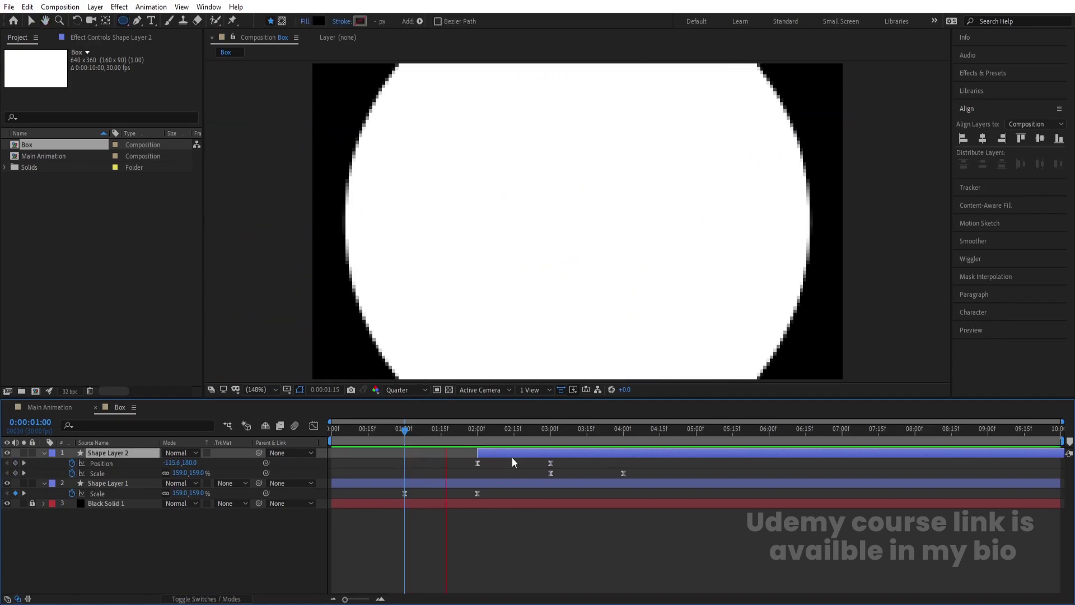
pyautogui.press('space')
pyautogui.press('k')
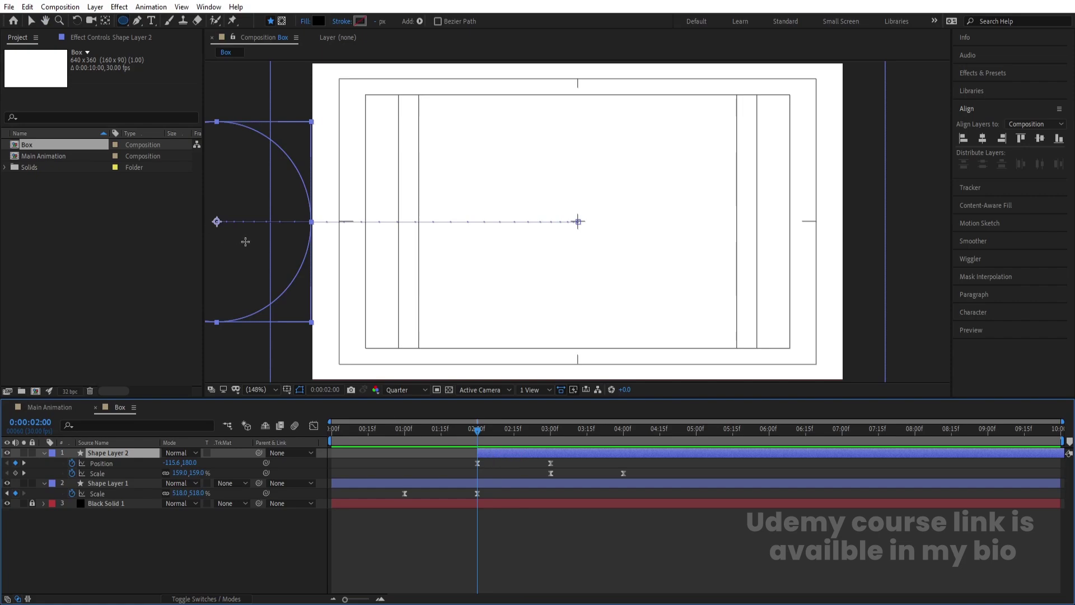
# Replace the 0:00:02:00 Position keyframe of Shape Layer 2 with one above the frame at 320, -124, and preview it.
pyautogui.click(476, 466)
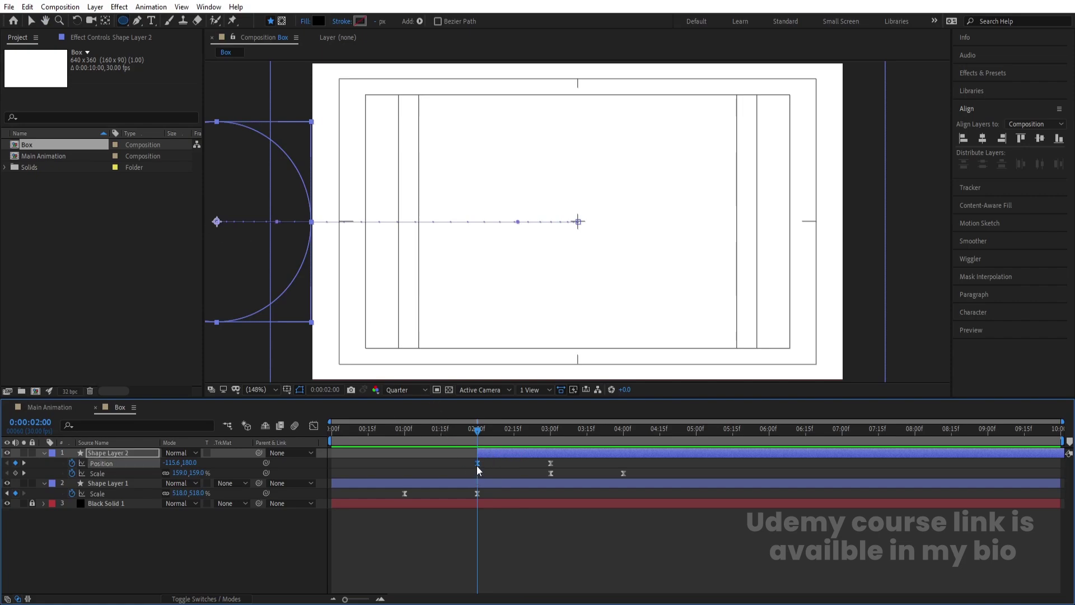
pyautogui.press('Delete')
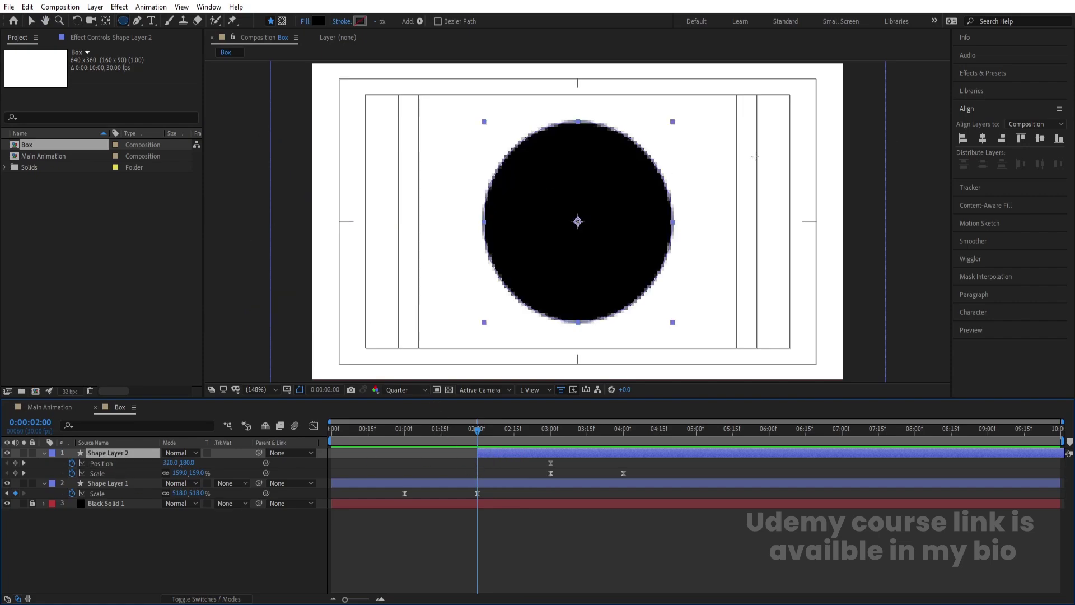
pyautogui.moveTo(187, 462)
pyautogui.mouseDown()
pyautogui.moveTo(156, 463)
pyautogui.moveTo(174, 459)
pyautogui.mouseUp()
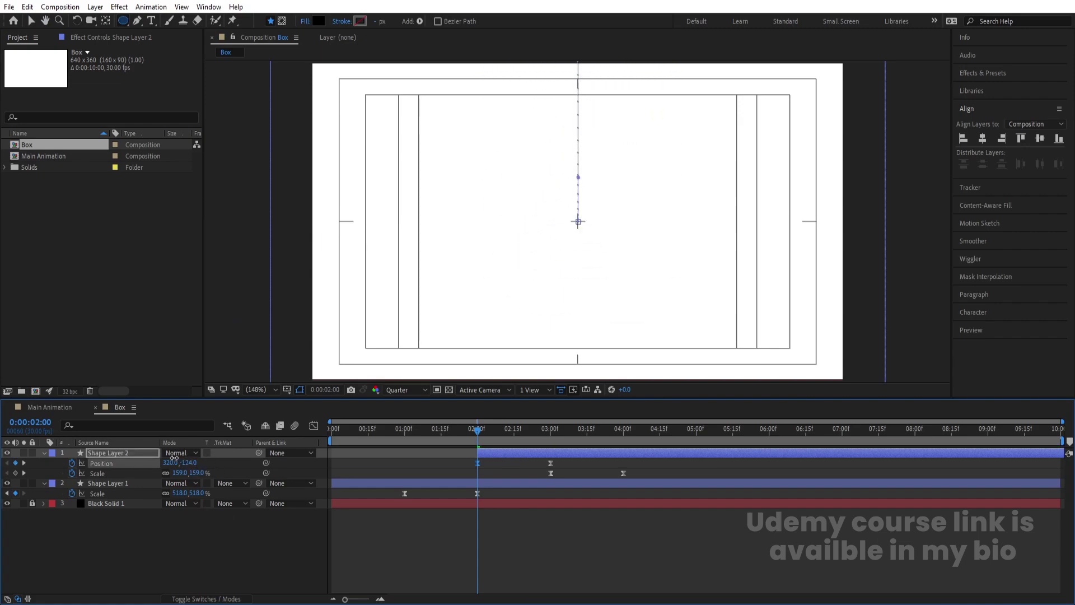
pyautogui.press('space')
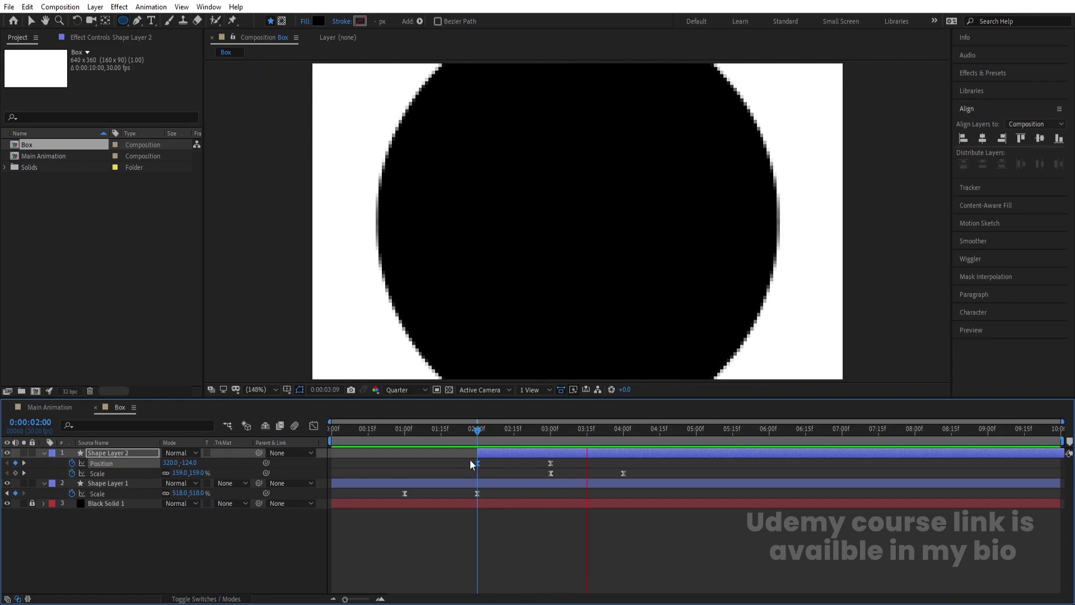
pyautogui.press('space')
# Duplicate Shape Layer 2, start the copy at 0:00:04:00 and reveal its keyframes.
pyautogui.click(626, 465)
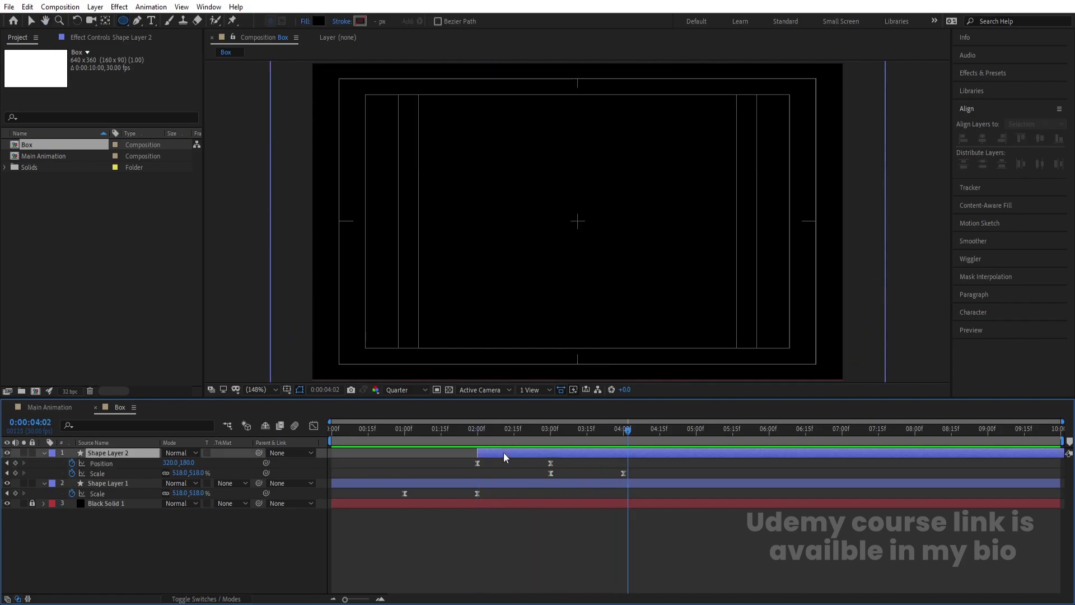
pyautogui.hotkey('ctrl', 'd')
pyautogui.click(625, 436)
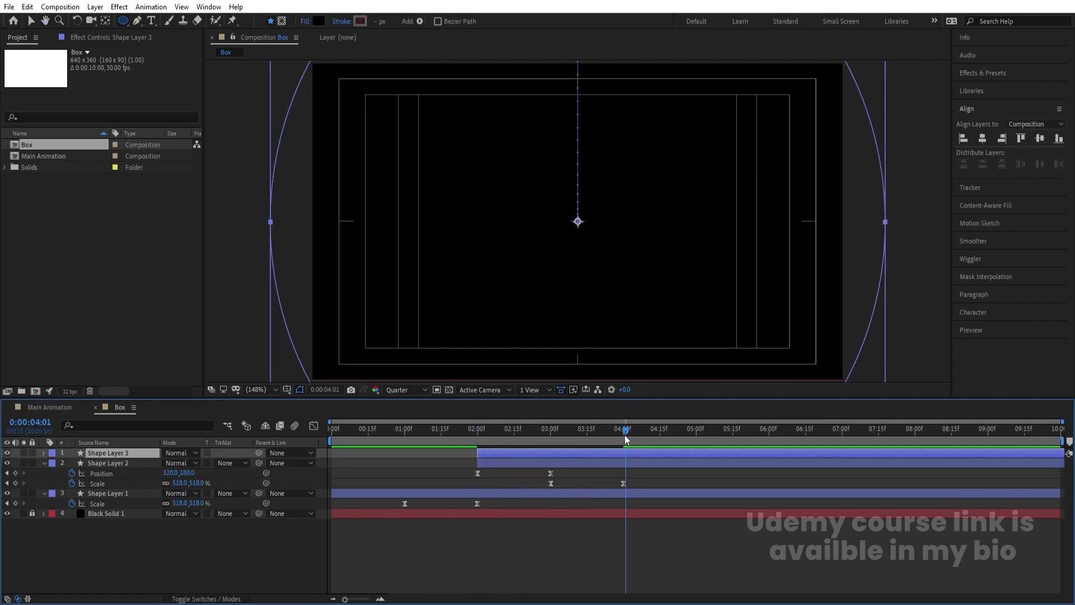
pyautogui.click(623, 435)
pyautogui.press('[')
pyautogui.press('u')
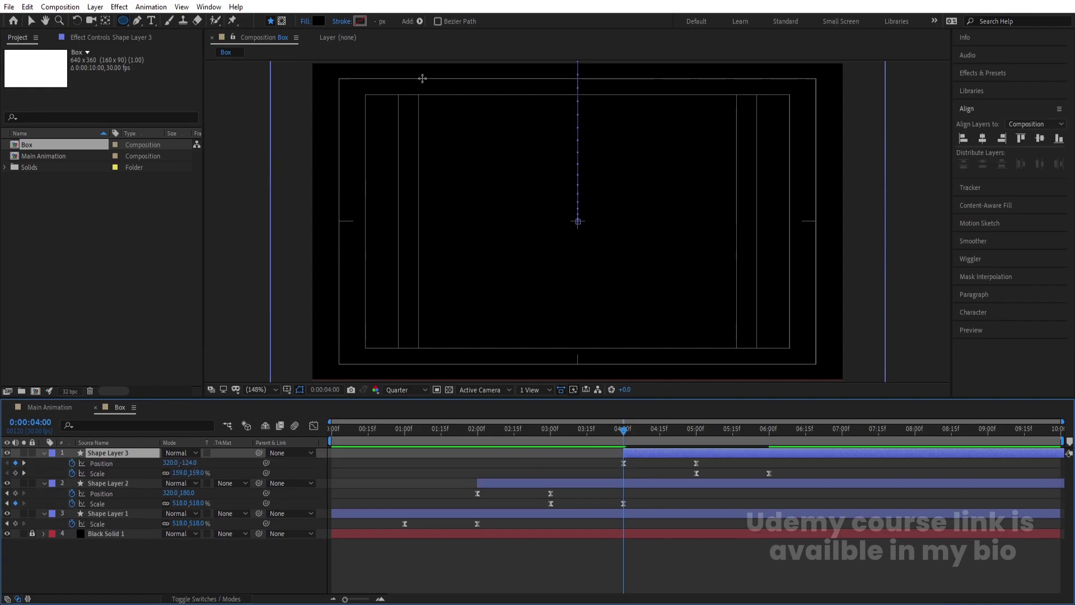
# Set the fill colour of Shape Layer 3 to white, ffffff, and preview its entrance.
pyautogui.click(319, 21)
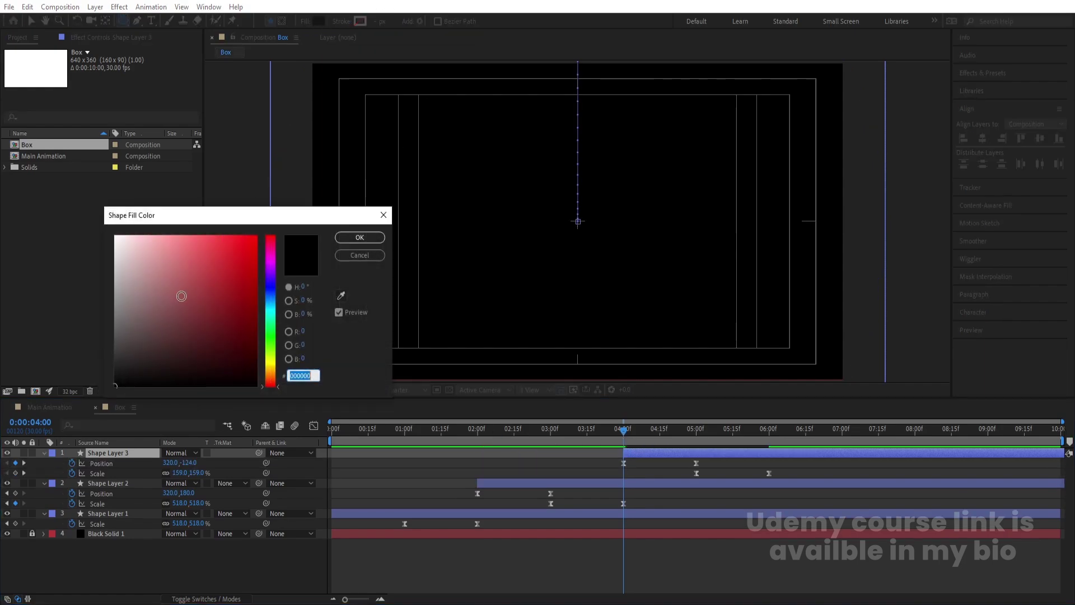
pyautogui.write('ffffff')
pyautogui.click(359, 237)
pyautogui.press('space')
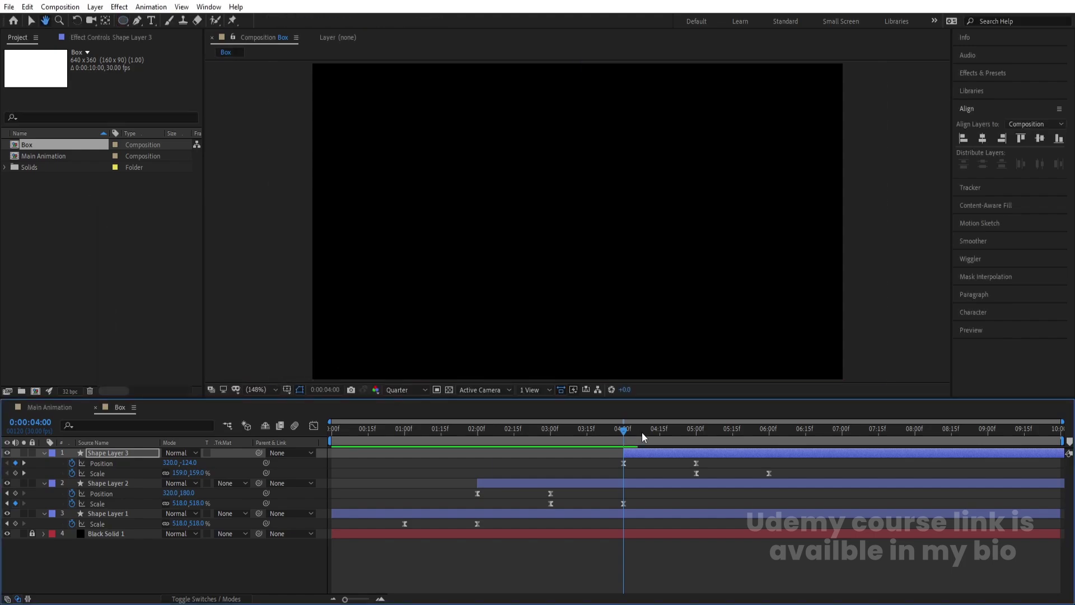
pyautogui.press('space')
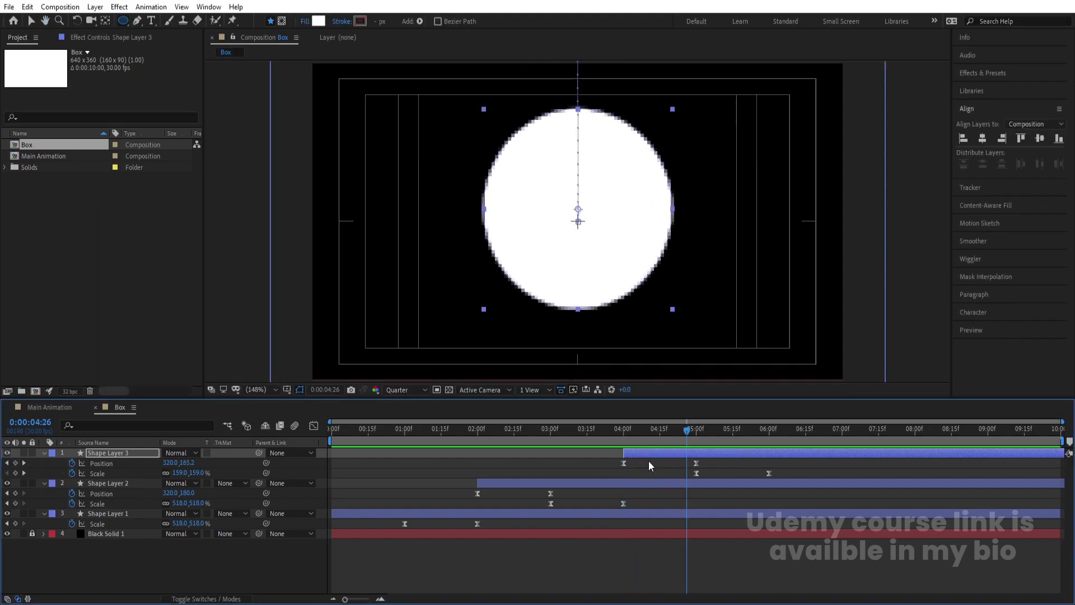
# Replace the 0:00:04:00 Position keyframe of Shape Layer 3 with one past the frame's right edge at 757, 180, and preview it.
pyautogui.press('j')
pyautogui.click(624, 462)
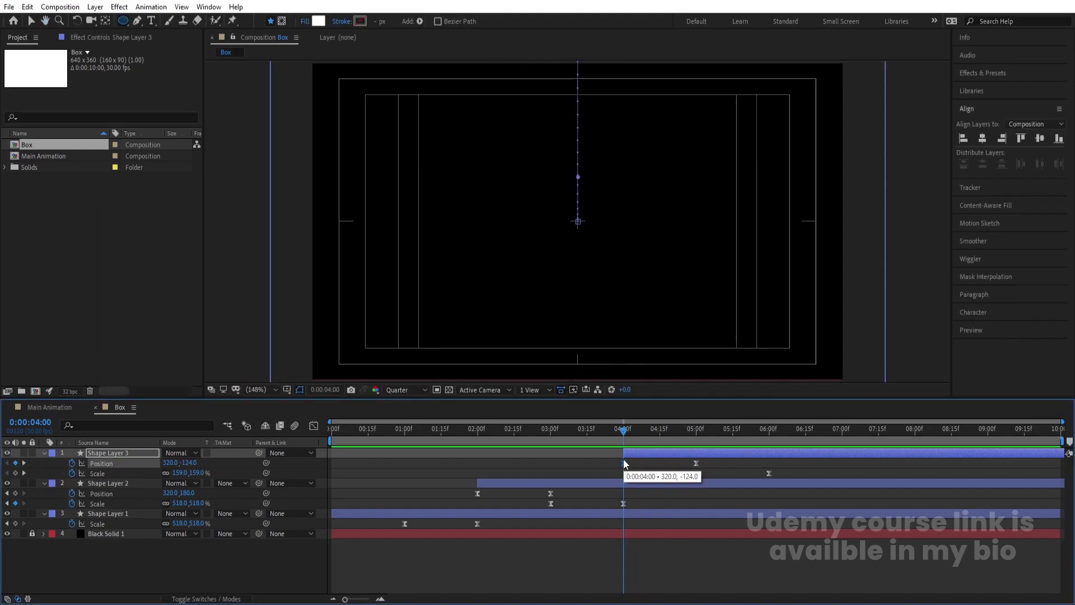
pyautogui.press('Delete')
pyautogui.moveTo(171, 463); pyautogui.dragTo(417, 456)
pyautogui.press('space')
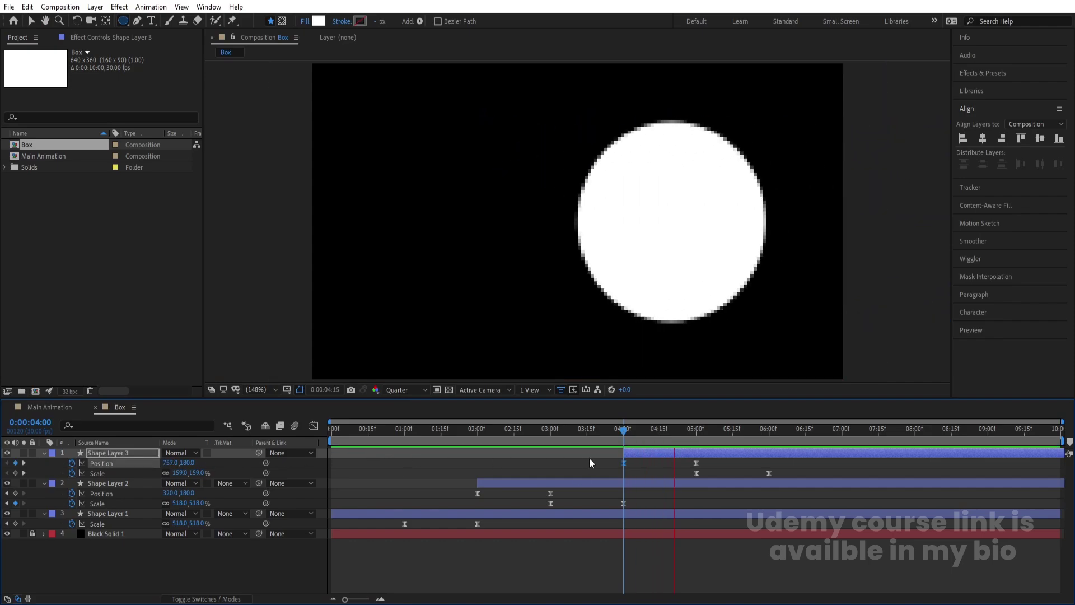
pyautogui.press('space')
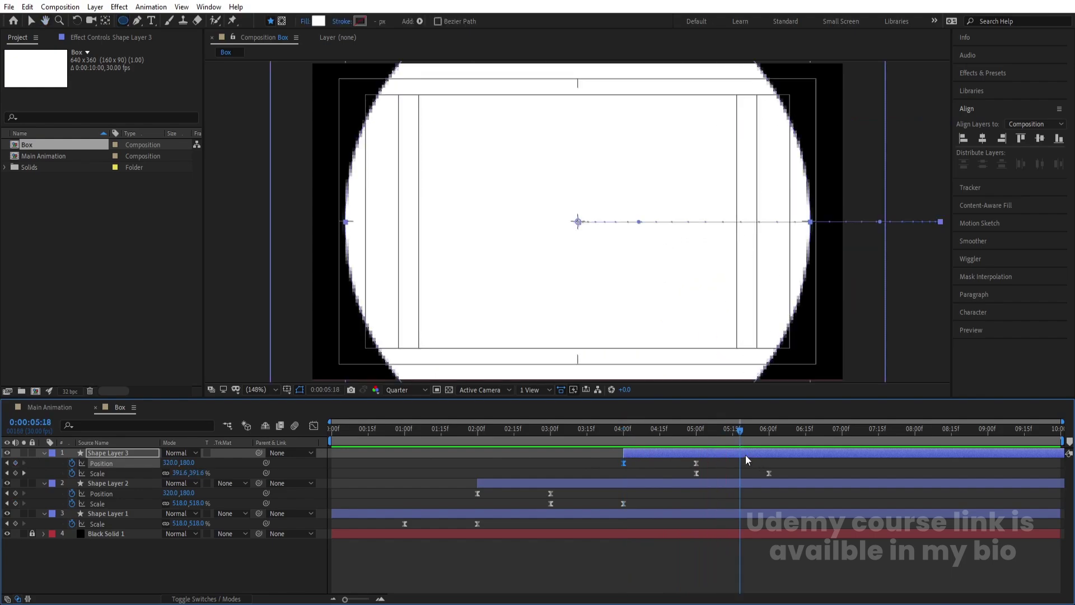
# Duplicate Shape Layer 3, shift the copy to start at 0:00:06:00 and reveal its keyframes.
pyautogui.press('j')
pyautogui.click(698, 452)
pyautogui.hotkey('ctrl', 'd')
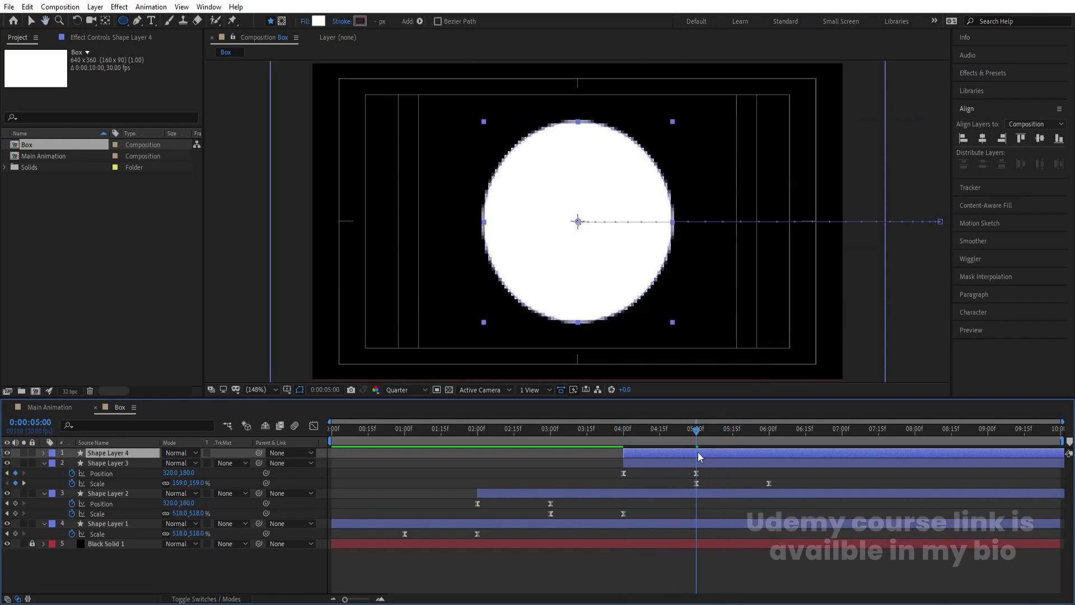
pyautogui.moveTo(698, 452); pyautogui.dragTo(843, 448)
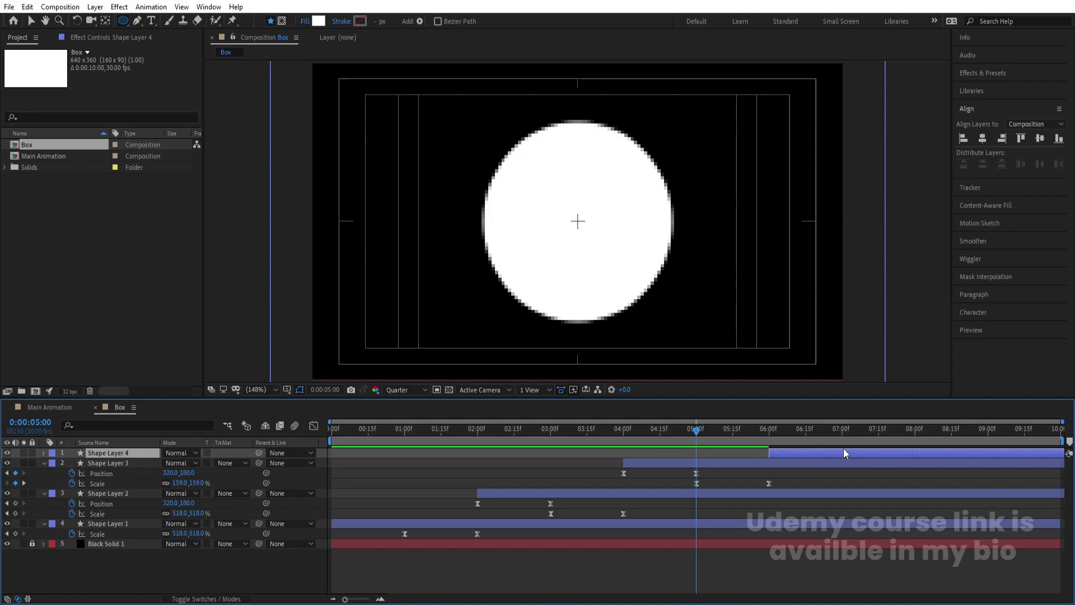
pyautogui.press('u')
pyautogui.press('space')
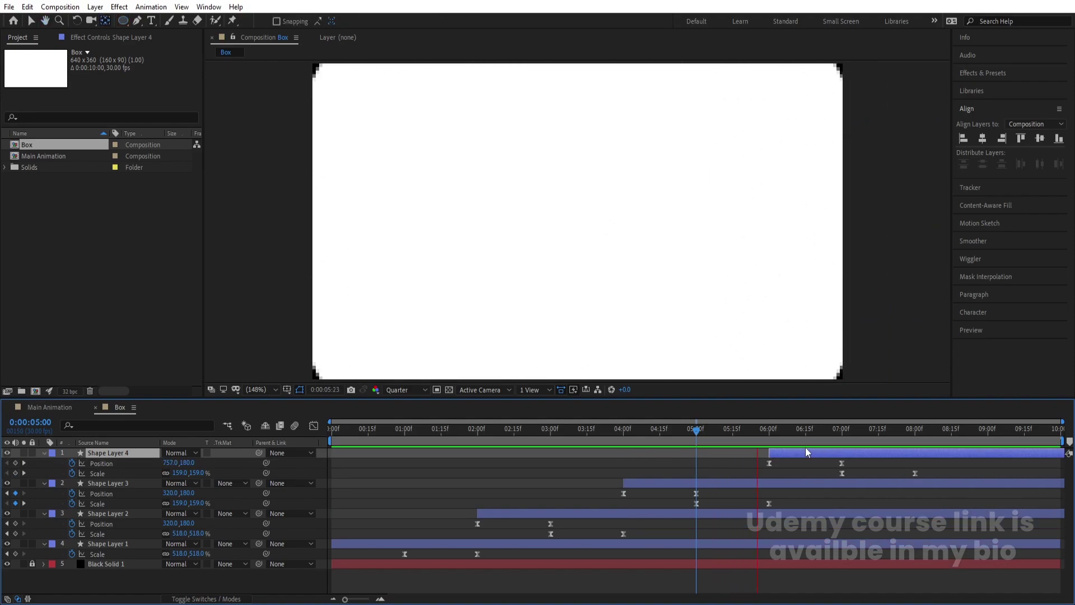
pyautogui.press('space')
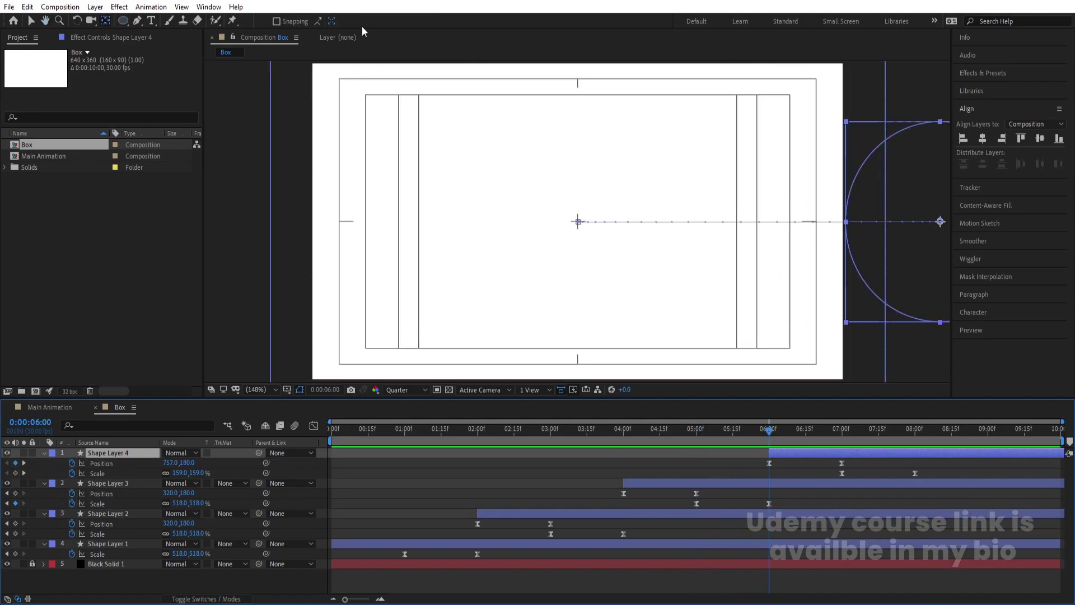
# Change the fill colour of Shape Layer 4 to black.
pyautogui.press('v')
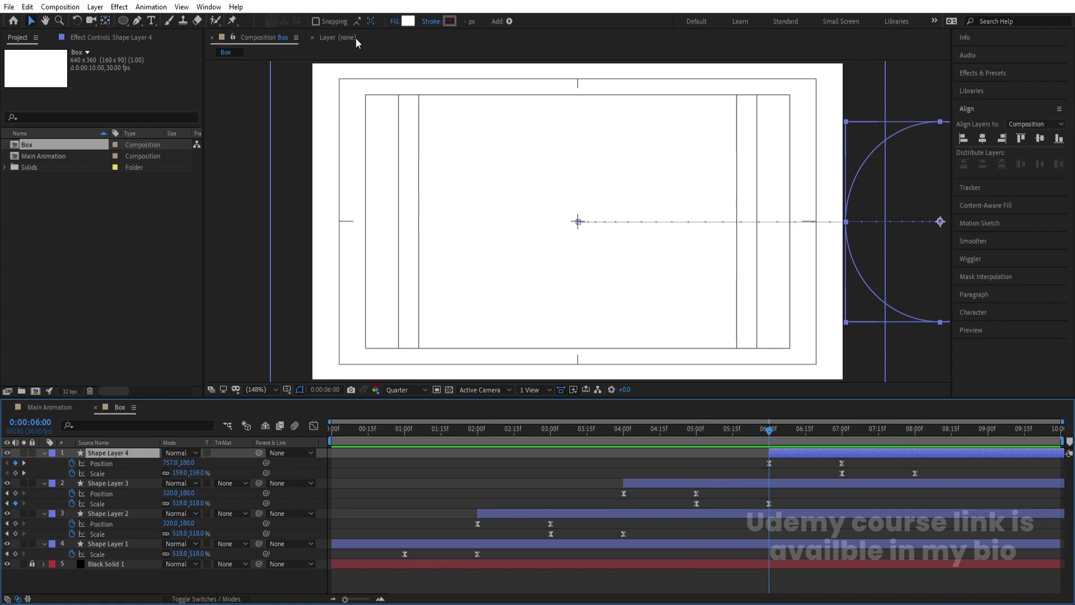
pyautogui.click(400, 22)
pyautogui.click(179, 329)
pyautogui.press('Return')
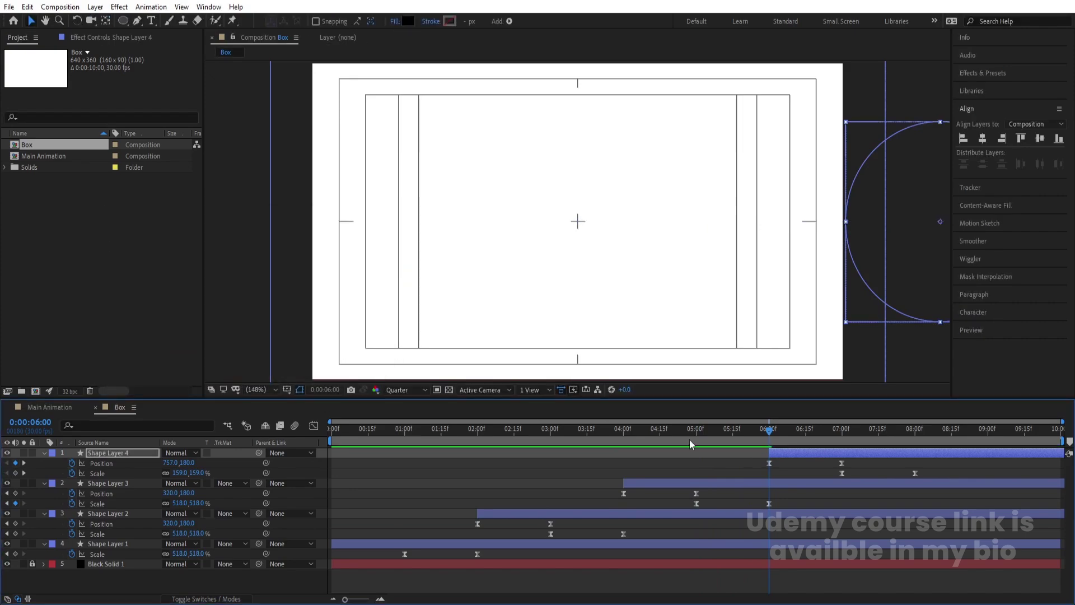
# Replace the 0:00:06:00 Position keyframe of Shape Layer 4 with one below the frame at 320, 475, and preview up to 0:00:08:00.
pyautogui.click(812, 469)
pyautogui.click(771, 461)
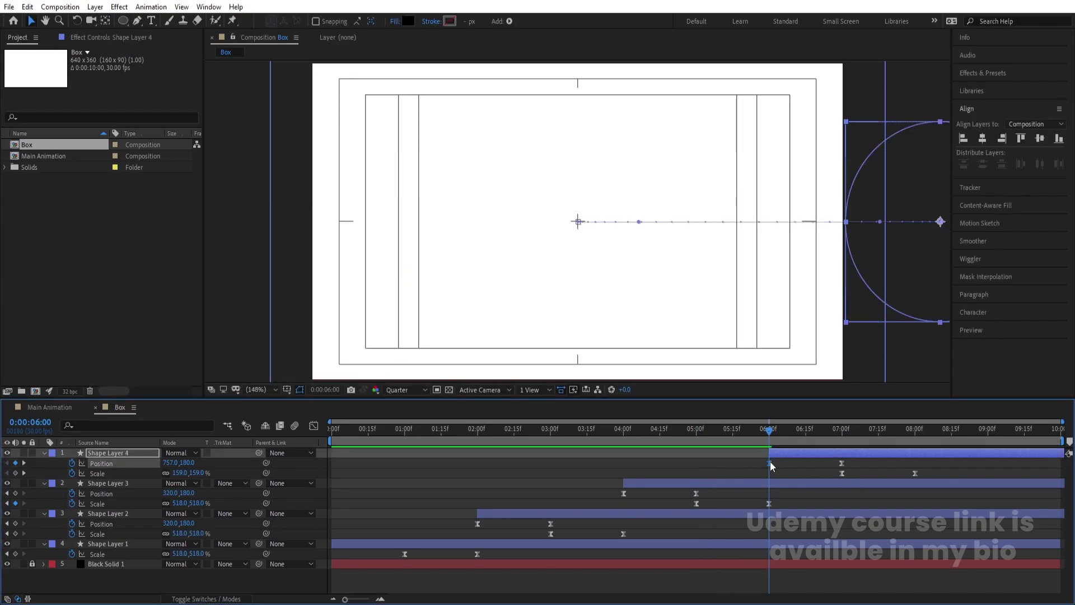
pyautogui.press('Delete')
pyautogui.moveTo(187, 462); pyautogui.dragTo(348, 471)
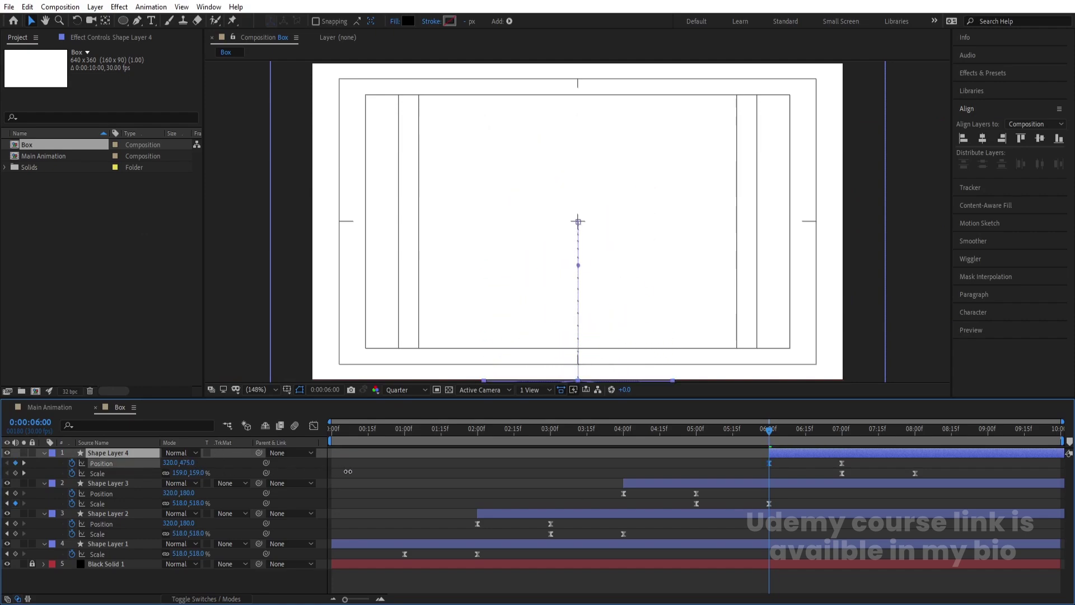
pyautogui.press('space')
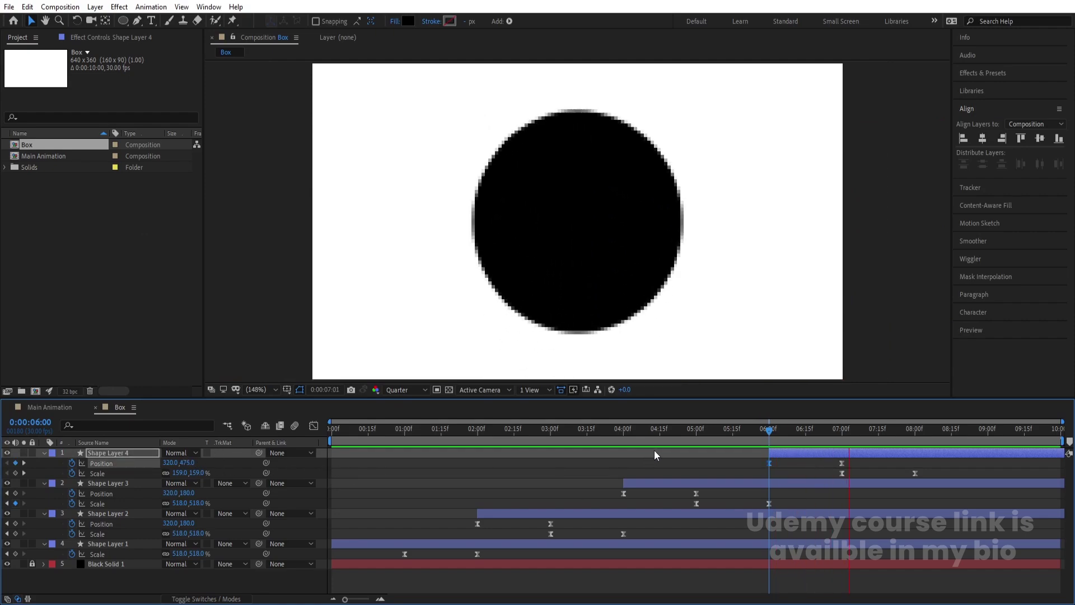
pyautogui.click(915, 432)
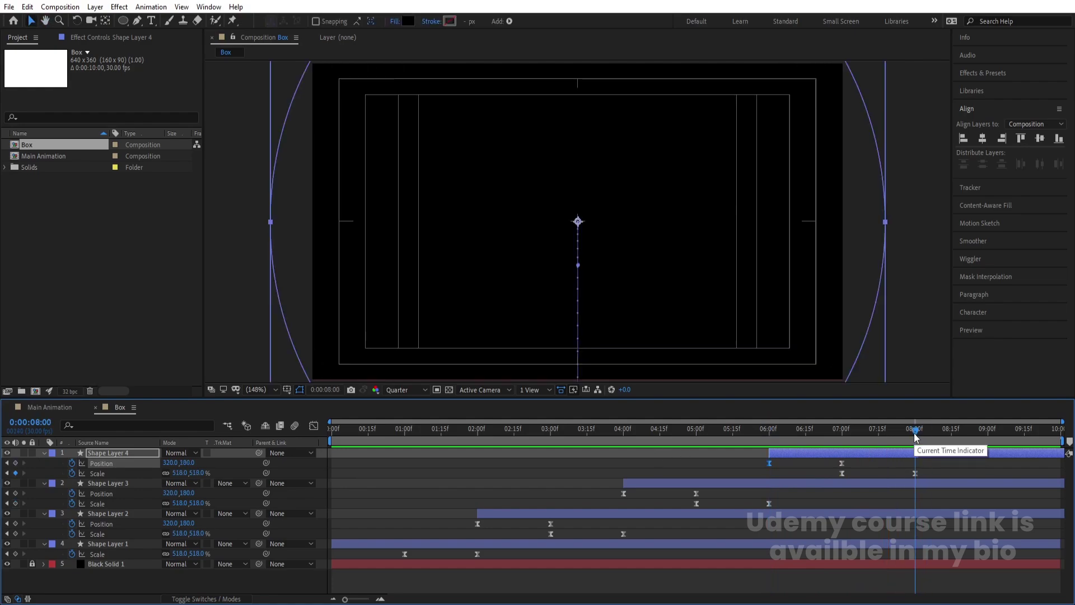
# End the work area at 0:00:08:00 and preview the animation of all four circles.
pyautogui.scroll(3, 946, 454)
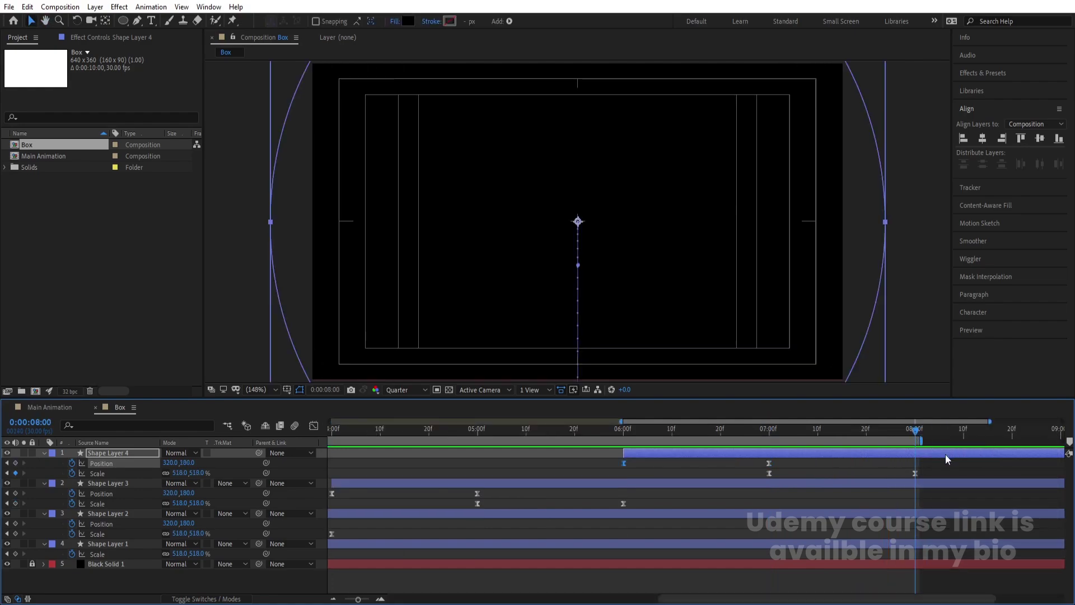
pyautogui.press('space')
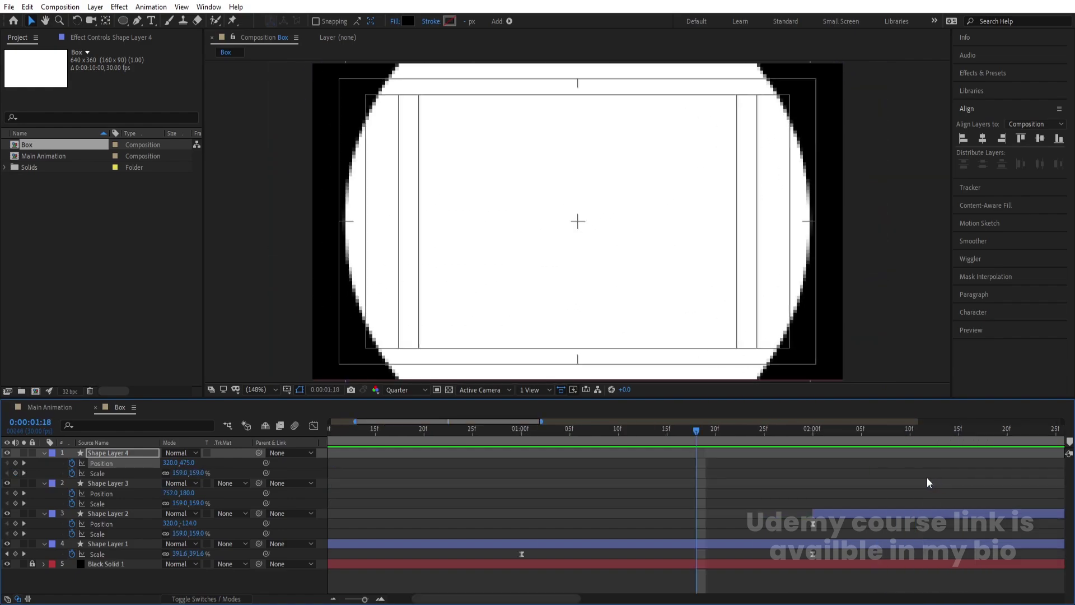
pyautogui.scroll(-2, 944, 446)
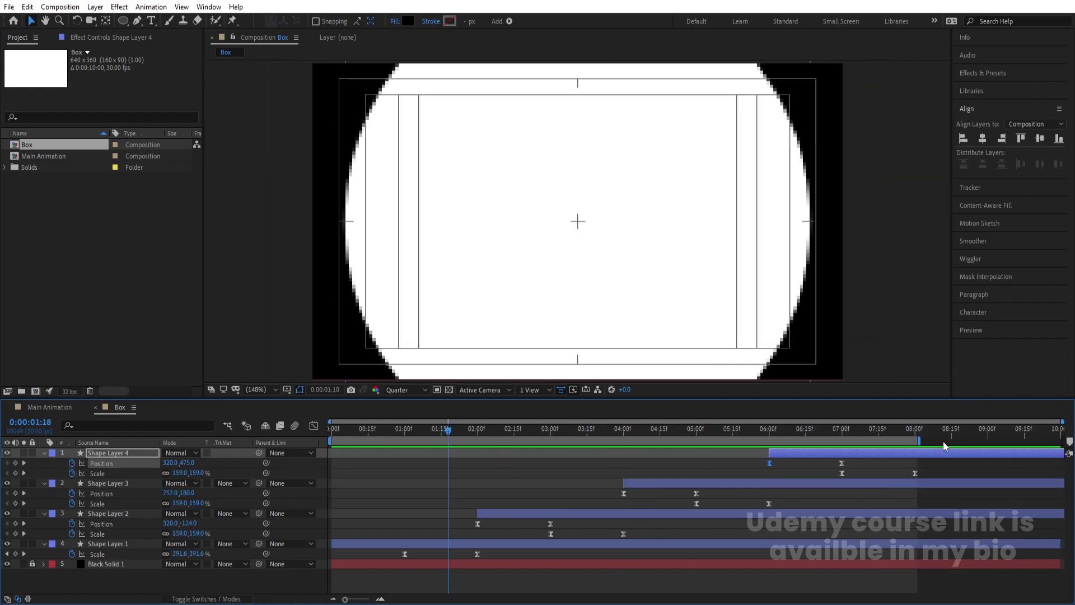
pyautogui.click(876, 434)
pyautogui.press('space')
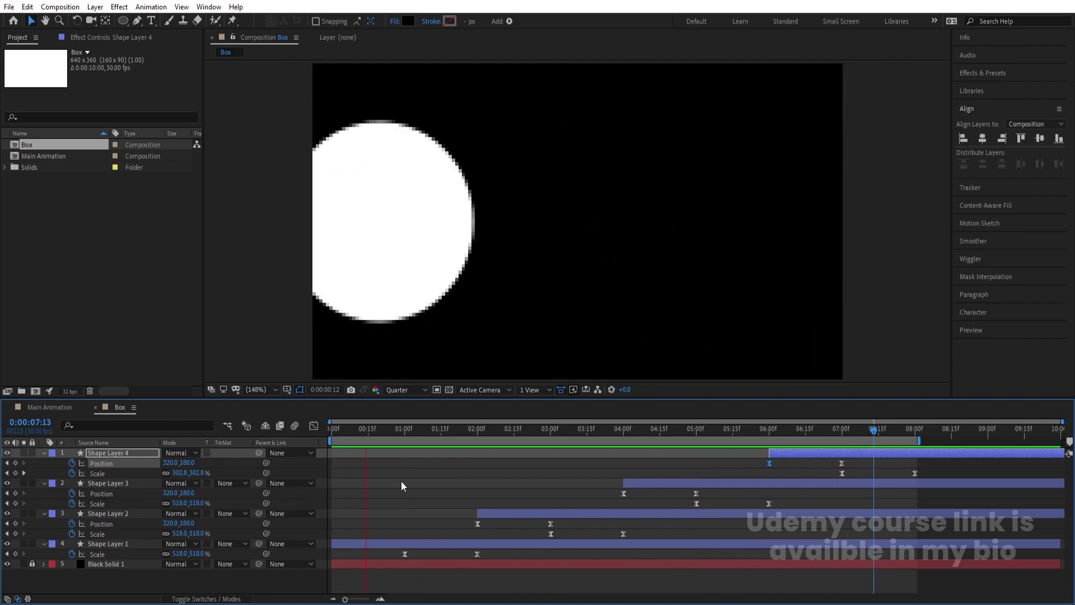
pyautogui.press('space')
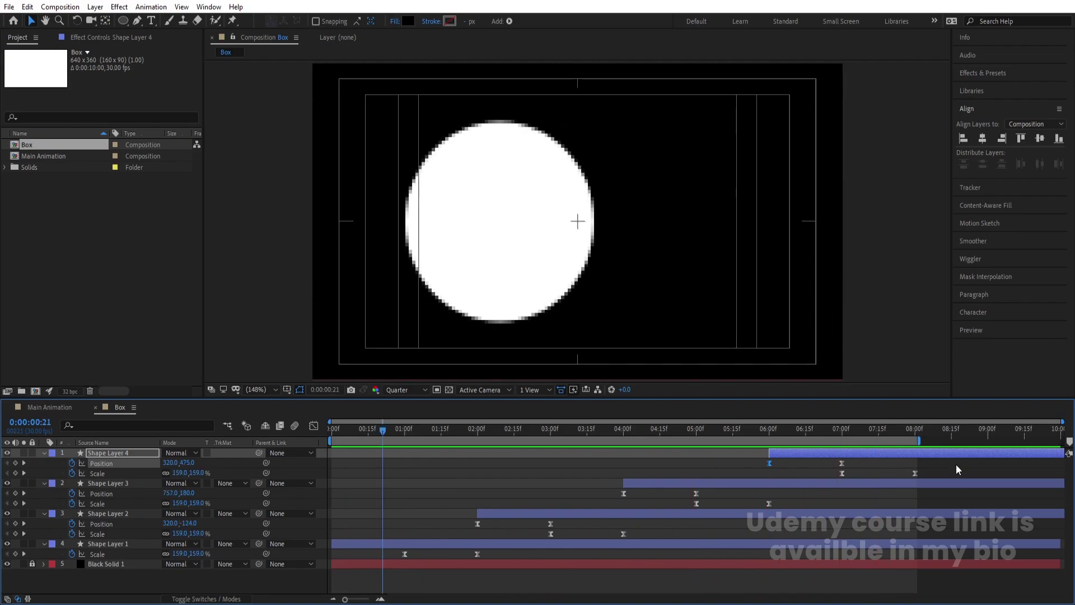
# Reveal the keyframes of every shape layer and shift Shape Layer 2 to start at 0:00:01:16.
pyautogui.click(959, 465)
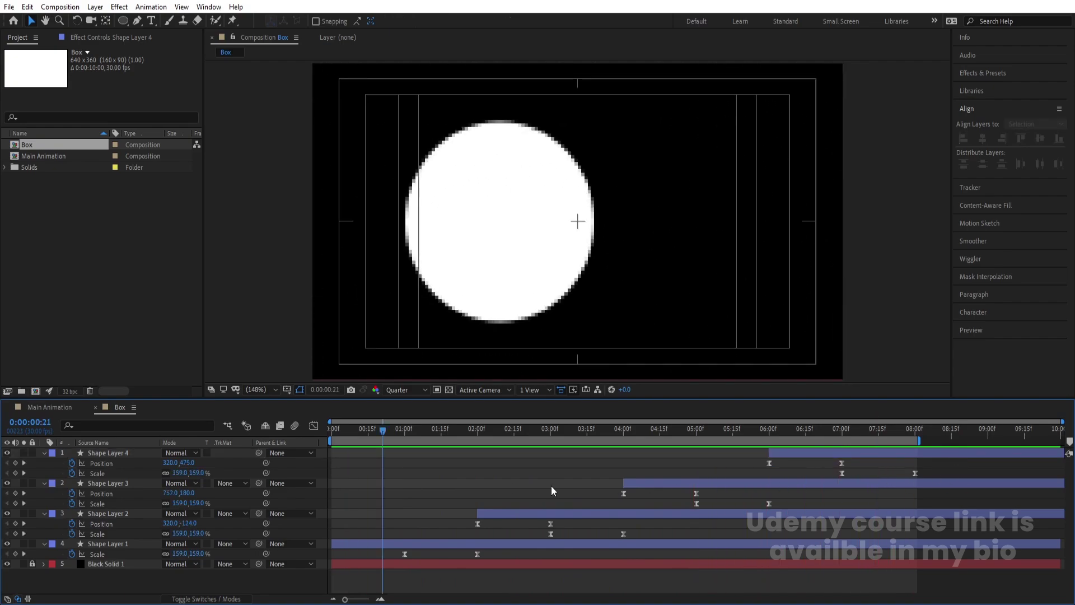
pyautogui.press('u')
pyautogui.press('u')
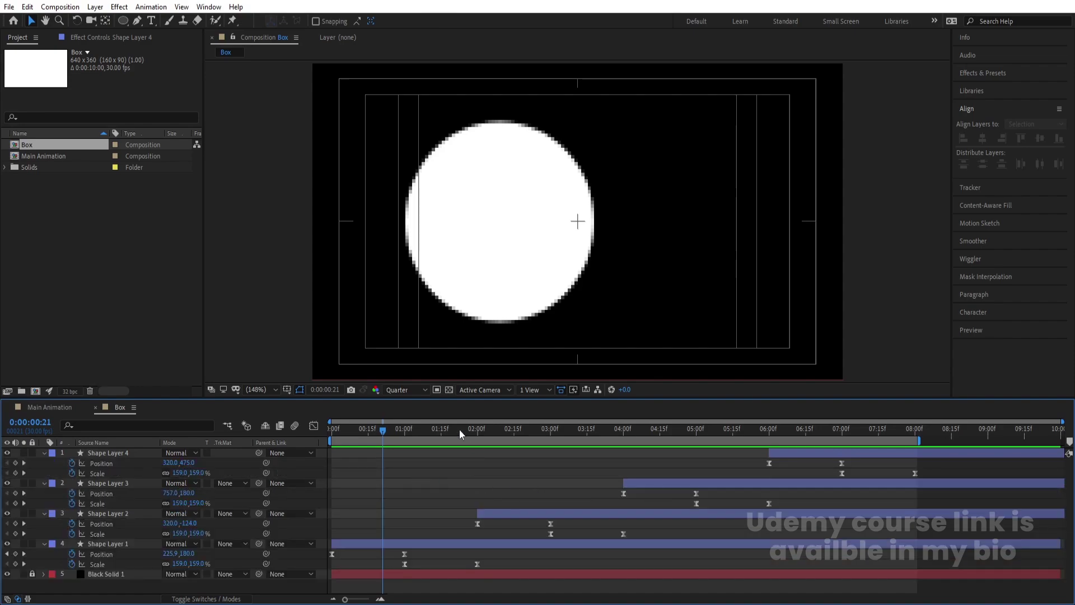
pyautogui.moveTo(459, 429); pyautogui.dragTo(444, 429)
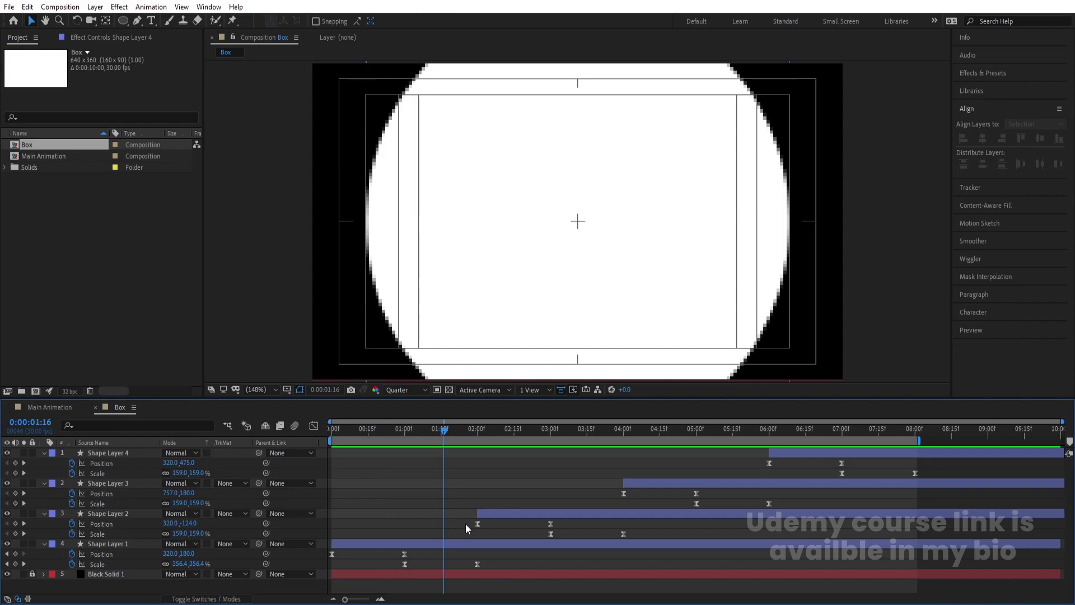
pyautogui.click(486, 515)
pyautogui.press('[')
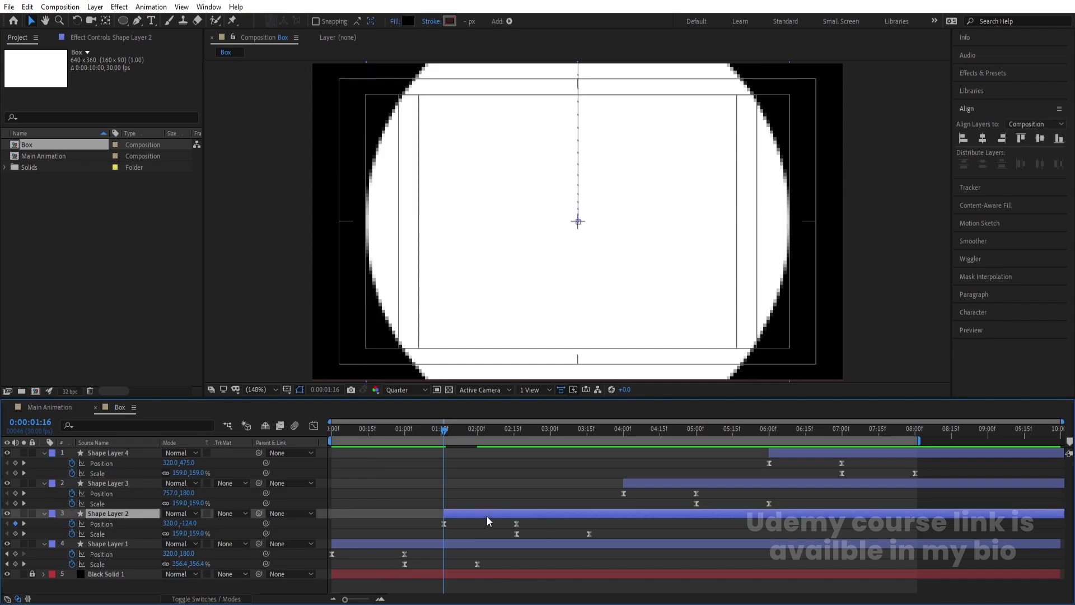
# Shift Shape Layer 3 to start at 0:00:03:01.
pyautogui.click(552, 432)
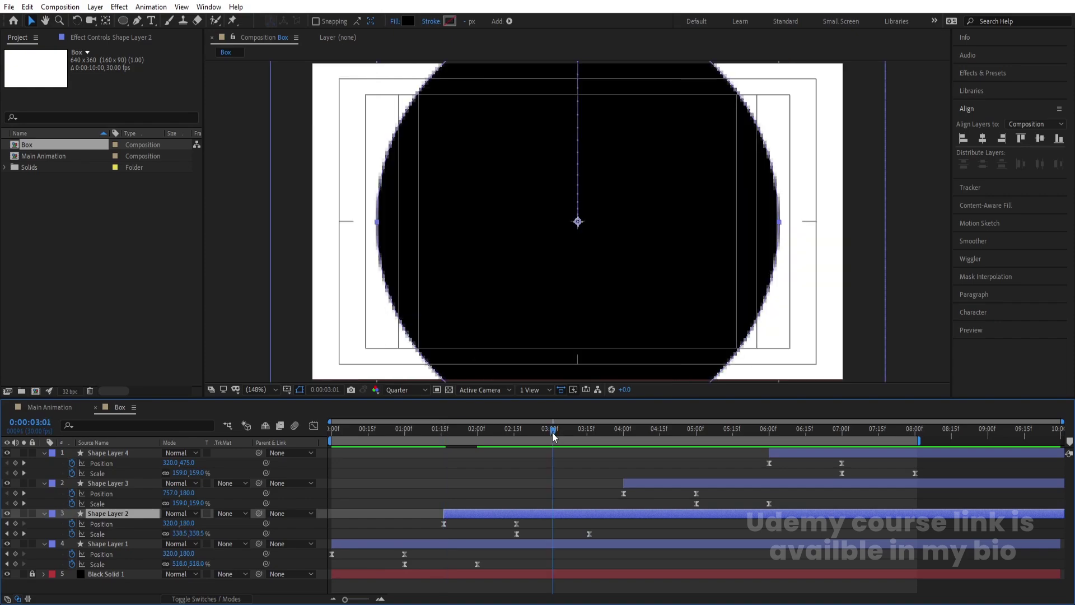
pyautogui.click(640, 484)
pyautogui.press('[')
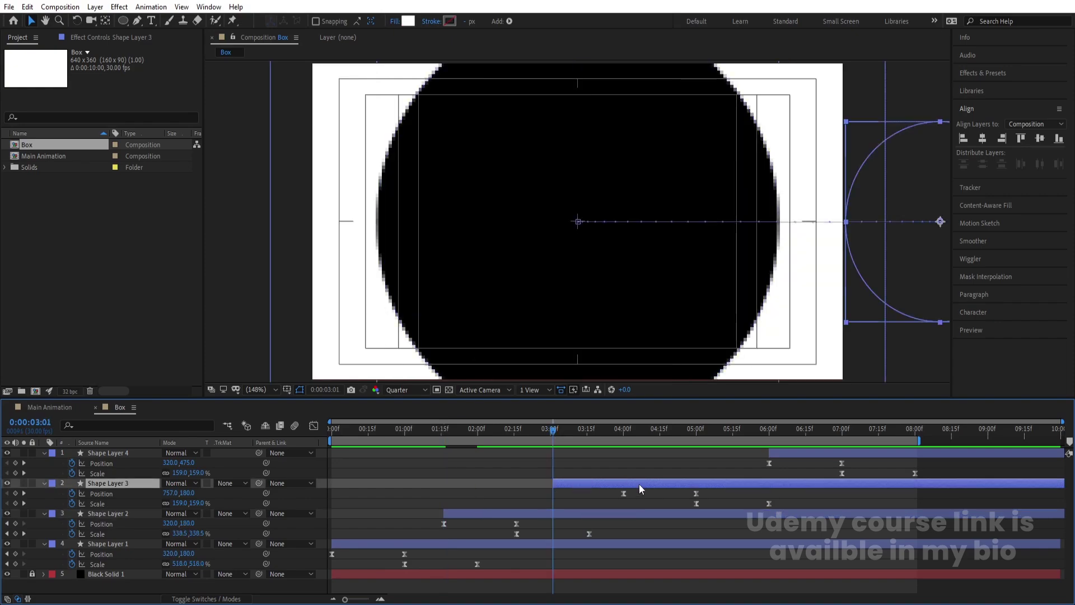
# Shift Shape Layer 4 to start at 0:00:04:16 and preview the overlapping circle animation from the beginning.
pyautogui.click(660, 430)
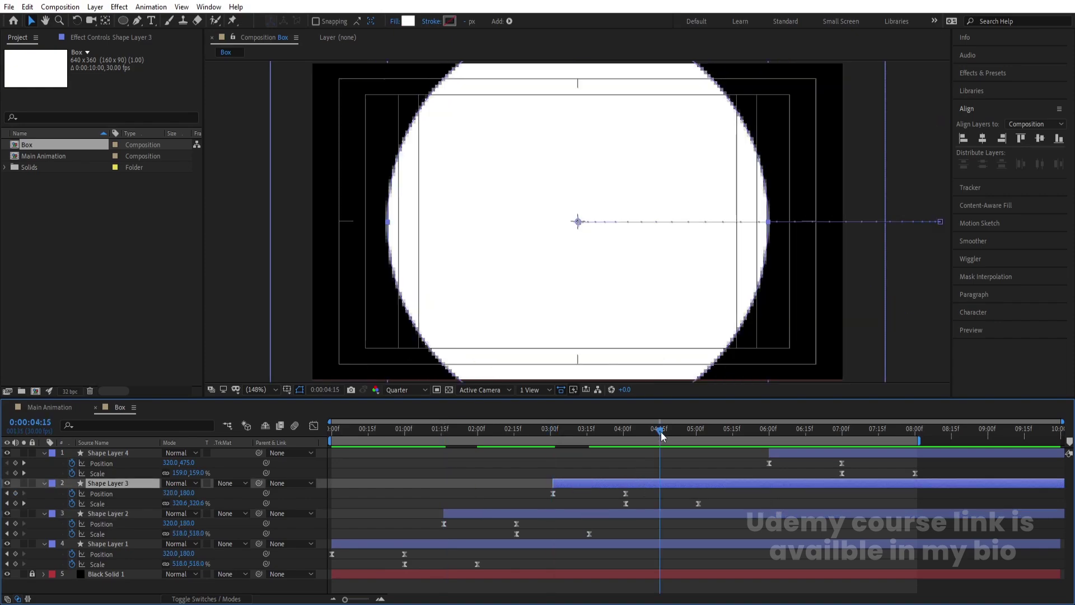
pyautogui.click(775, 452)
pyautogui.press('[')
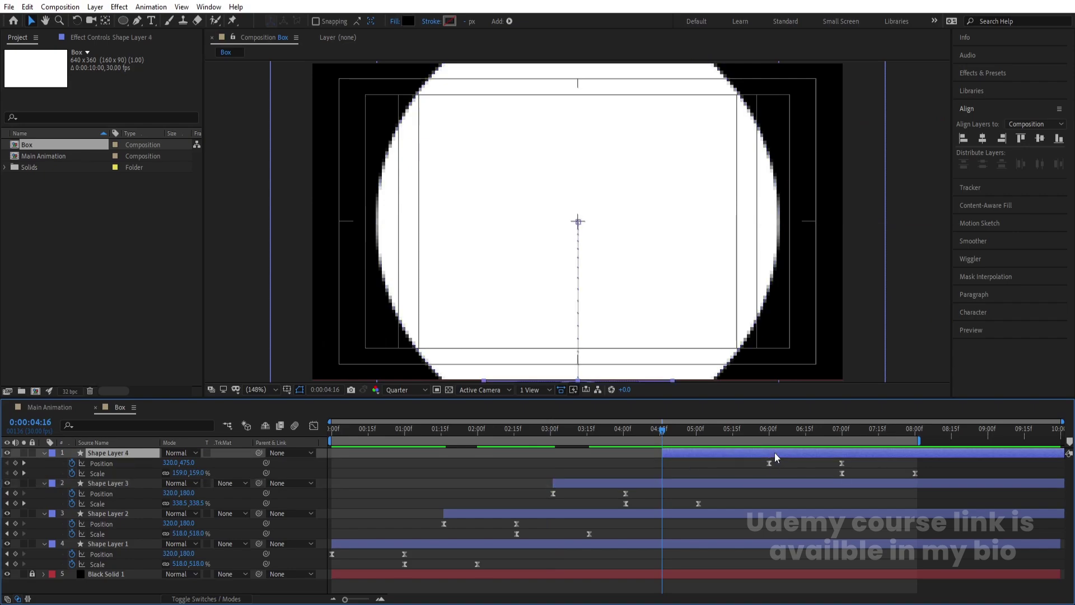
pyautogui.click(772, 429)
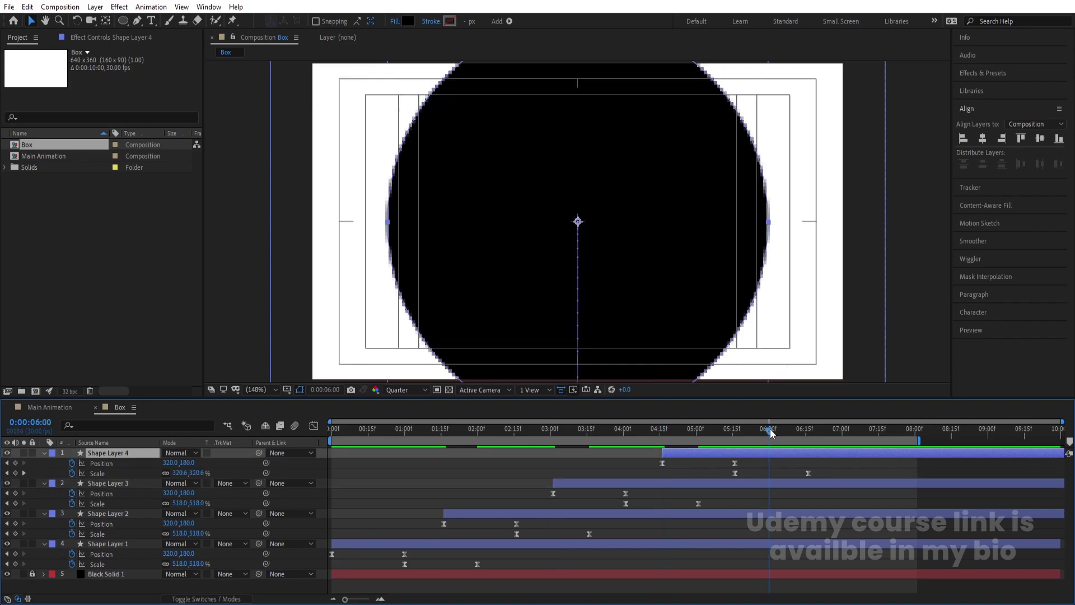
pyautogui.press('Home')
pyautogui.press('space')
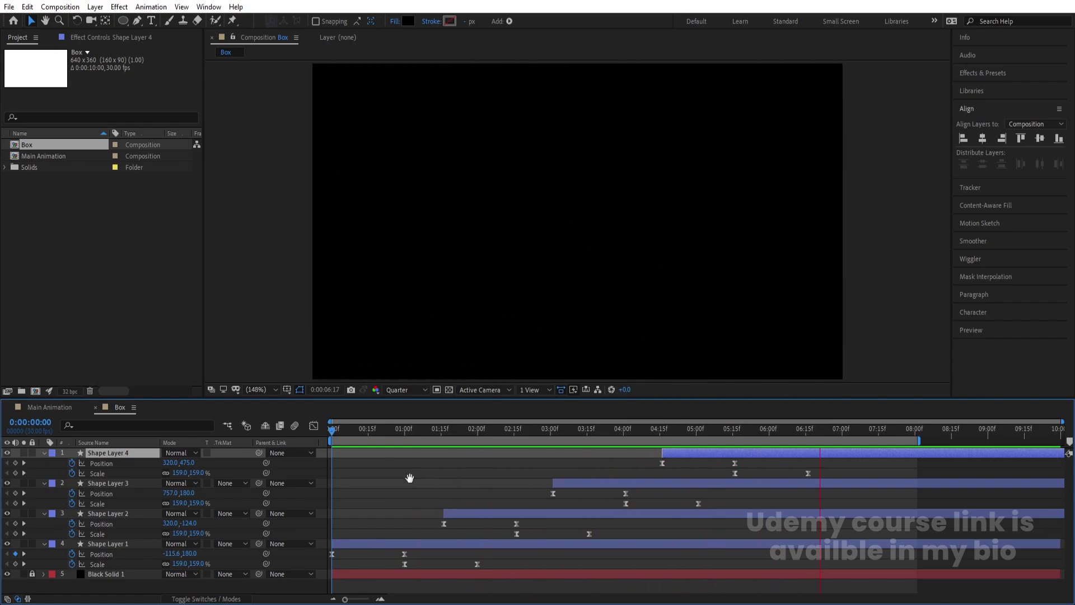
pyautogui.click(688, 456)
pyautogui.press('space')
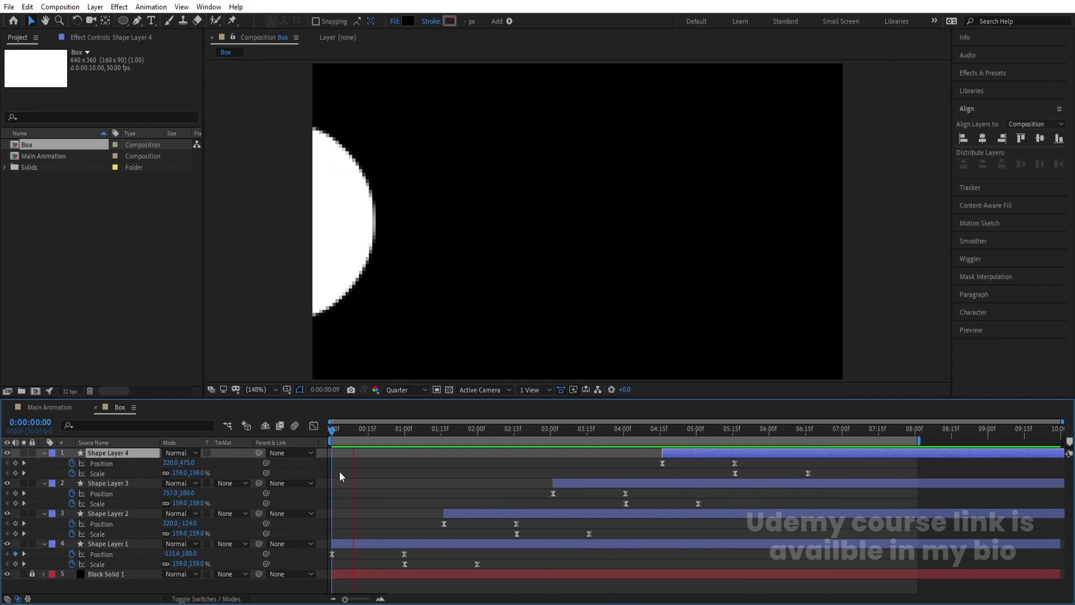
# Trim the Box composition to a work area ending at 0:00:06:16 and preview the shortened animation.
pyautogui.click(804, 439)
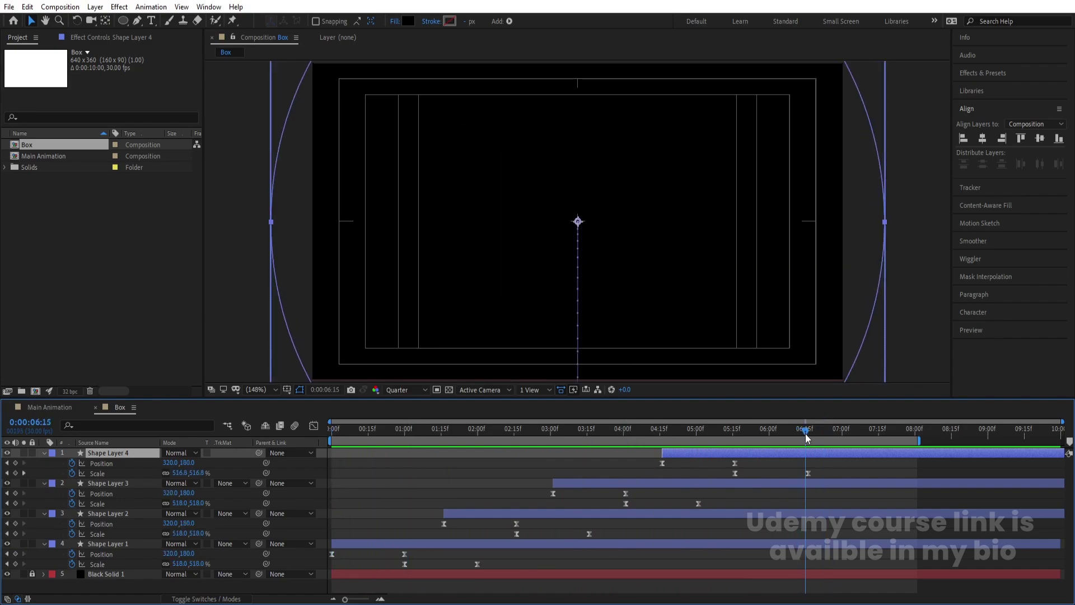
pyautogui.moveTo(807, 438); pyautogui.dragTo(810, 438)
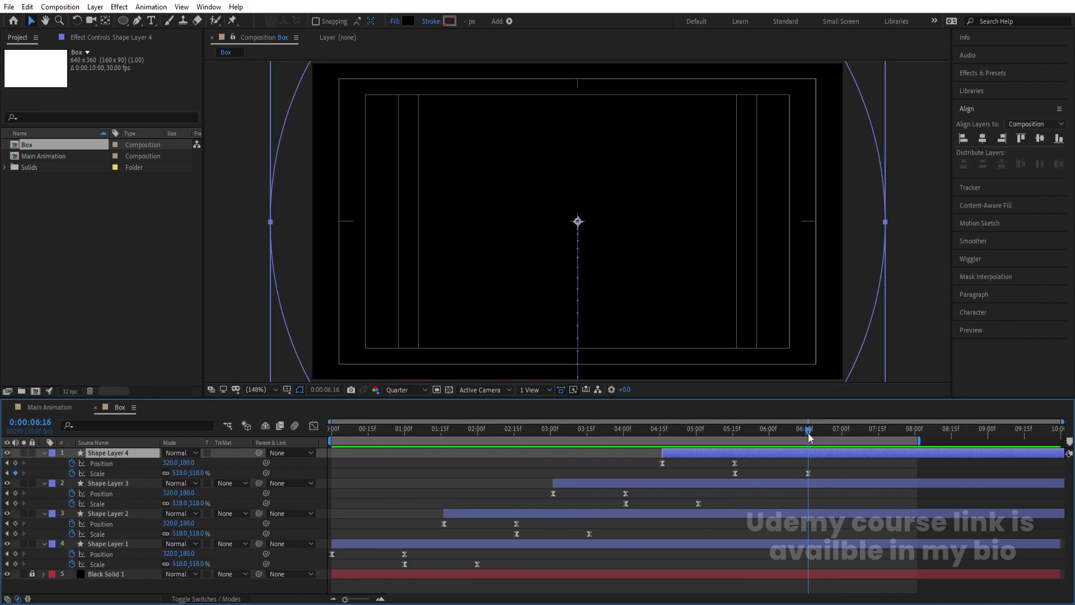
pyautogui.press('=')
pyautogui.press('=')
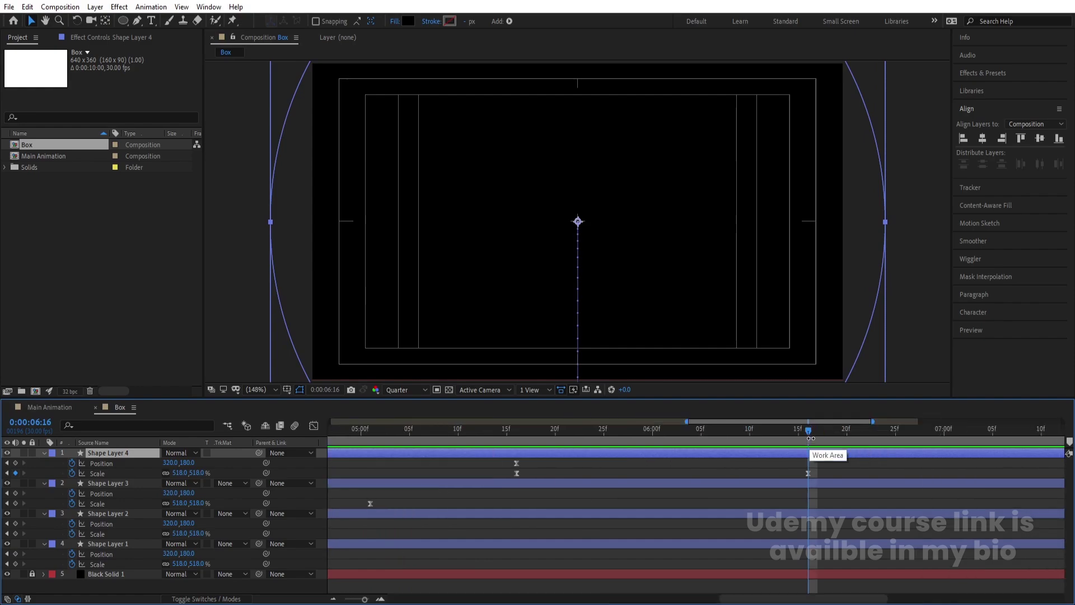
pyautogui.press('n')
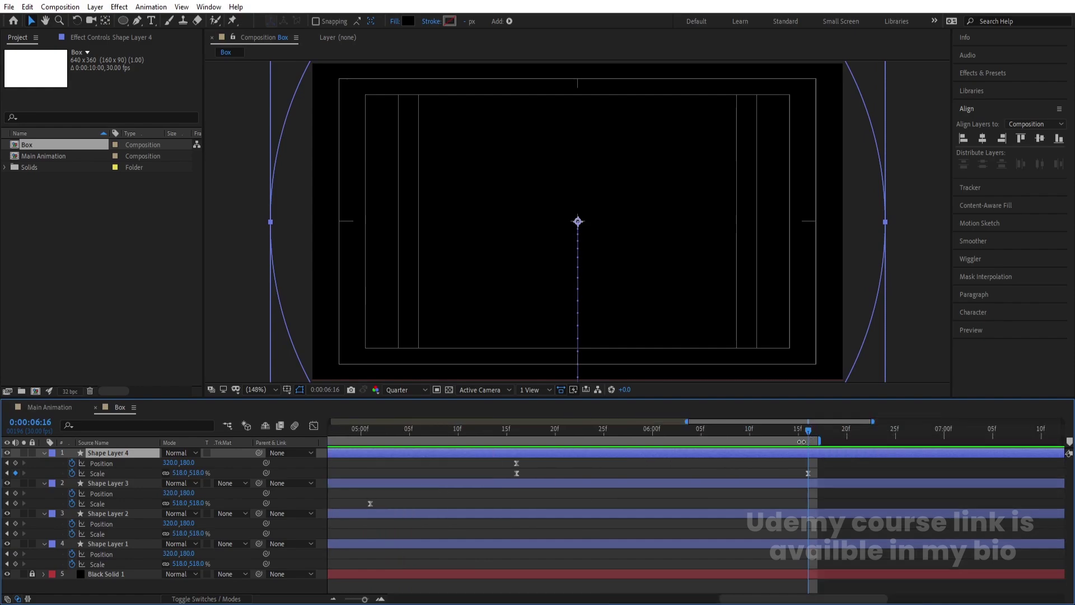
pyautogui.rightClick(802, 442)
pyautogui.click(827, 475)
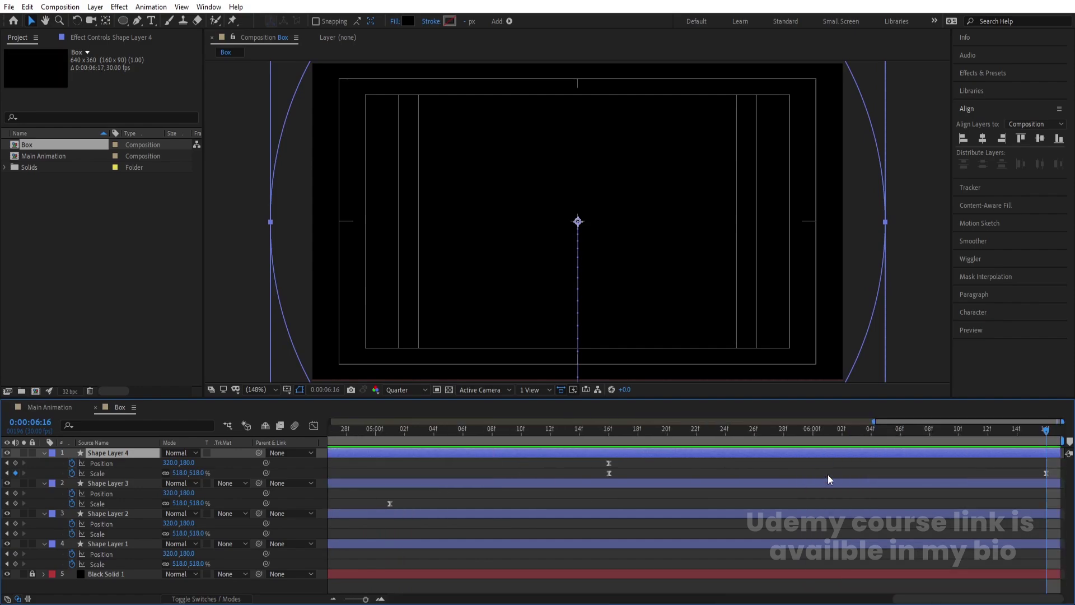
pyautogui.press(';')
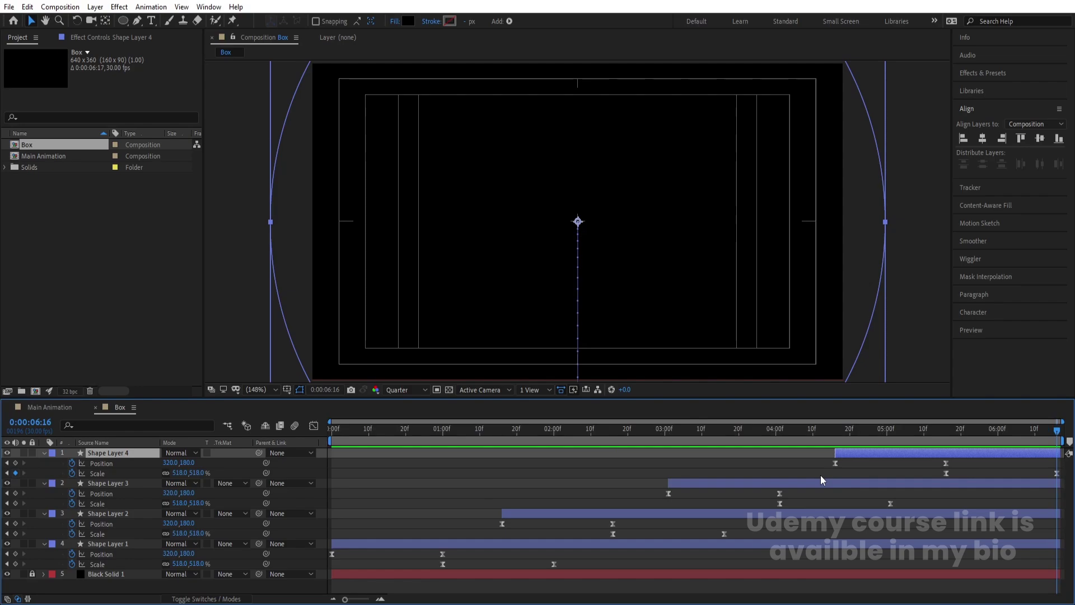
pyautogui.click(467, 432)
pyautogui.press('space')
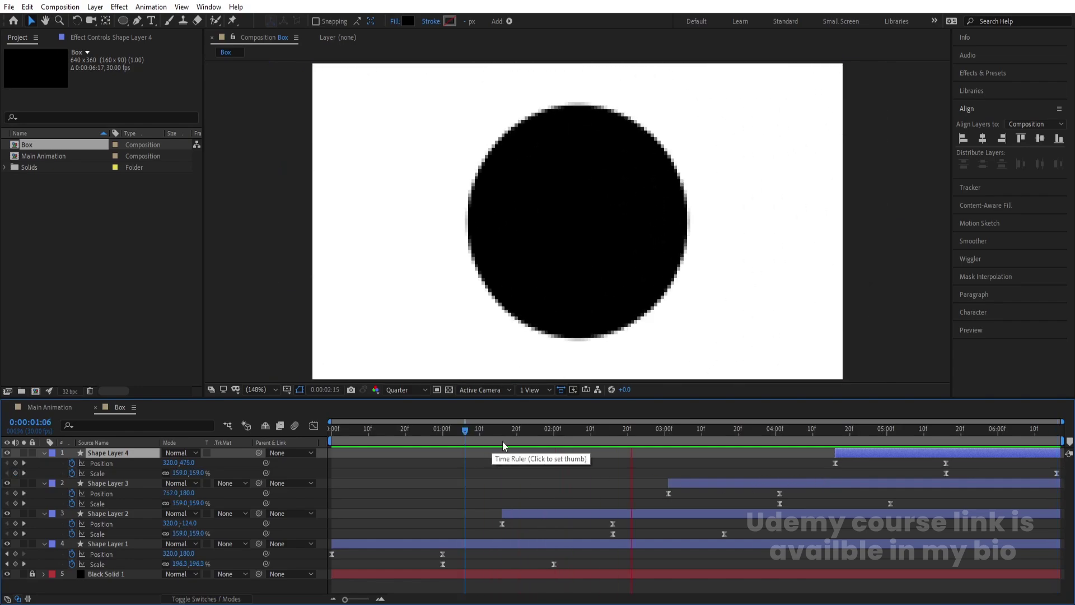
pyautogui.press('space')
pyautogui.click(522, 462)
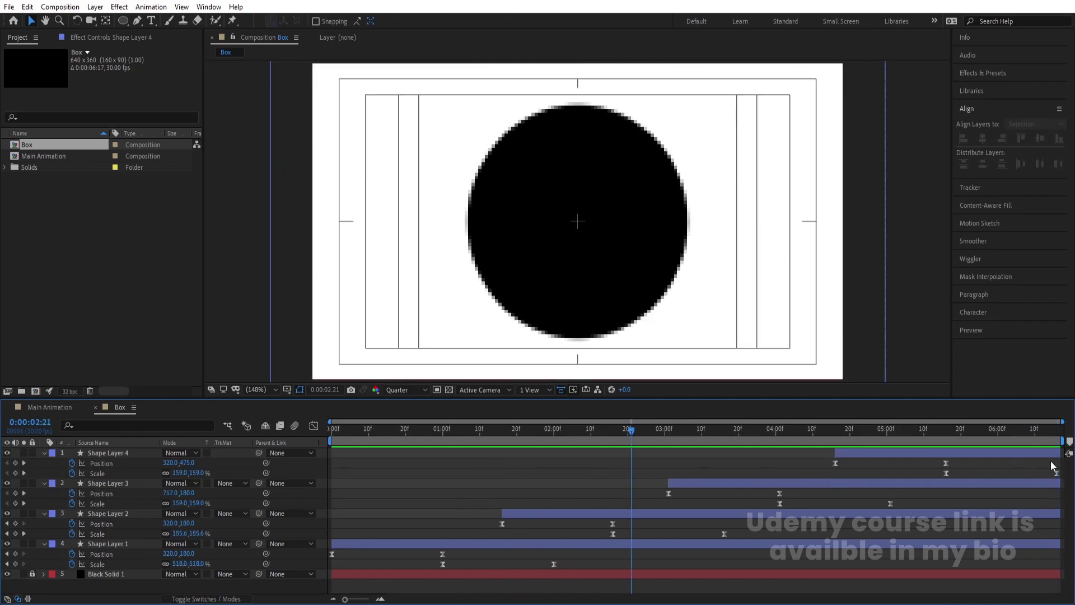
# Strengthen the easing of all Position and Scale keyframes on the four shape layers in the speed graph and preview the motion.
pyautogui.moveTo(333, 459); pyautogui.dragTo(1062, 588)
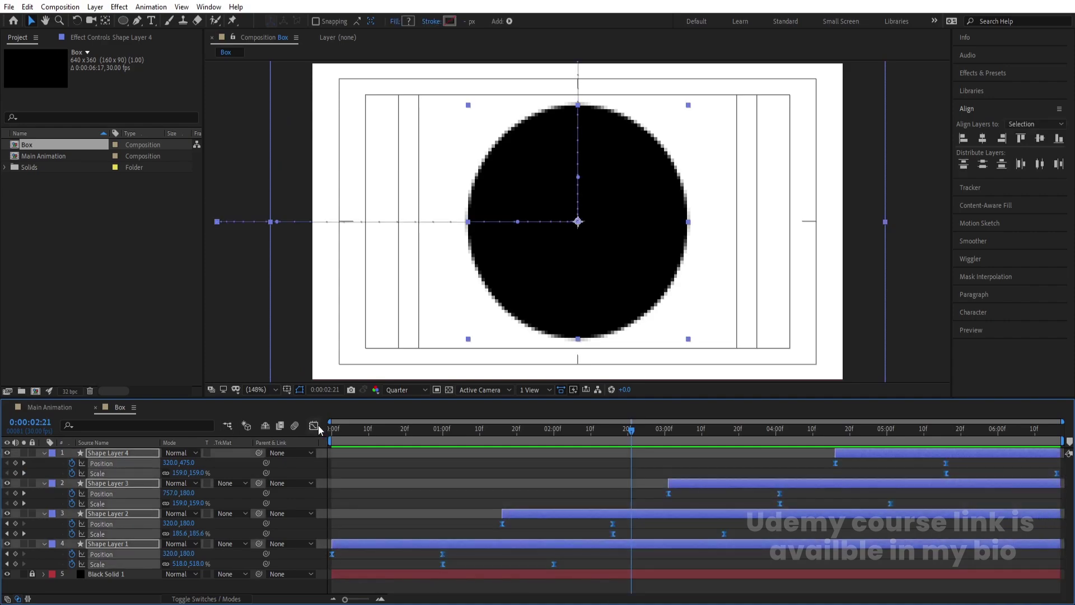
pyautogui.click(314, 427)
pyautogui.moveTo(1058, 487); pyautogui.dragTo(216, 572)
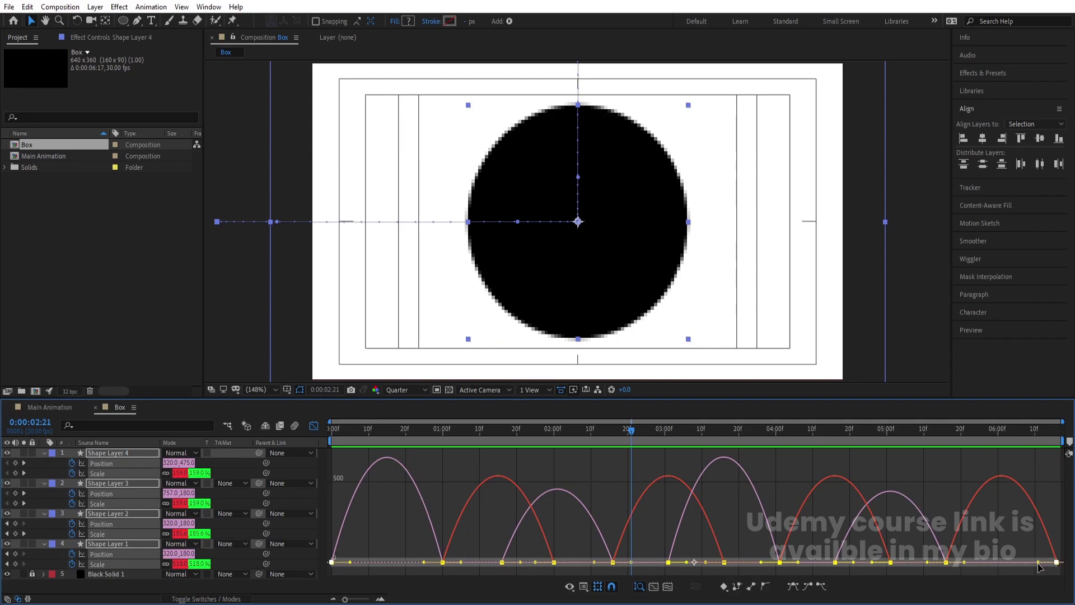
pyautogui.moveTo(1039, 563); pyautogui.dragTo(986, 563)
pyautogui.press('Home')
pyautogui.click(314, 426)
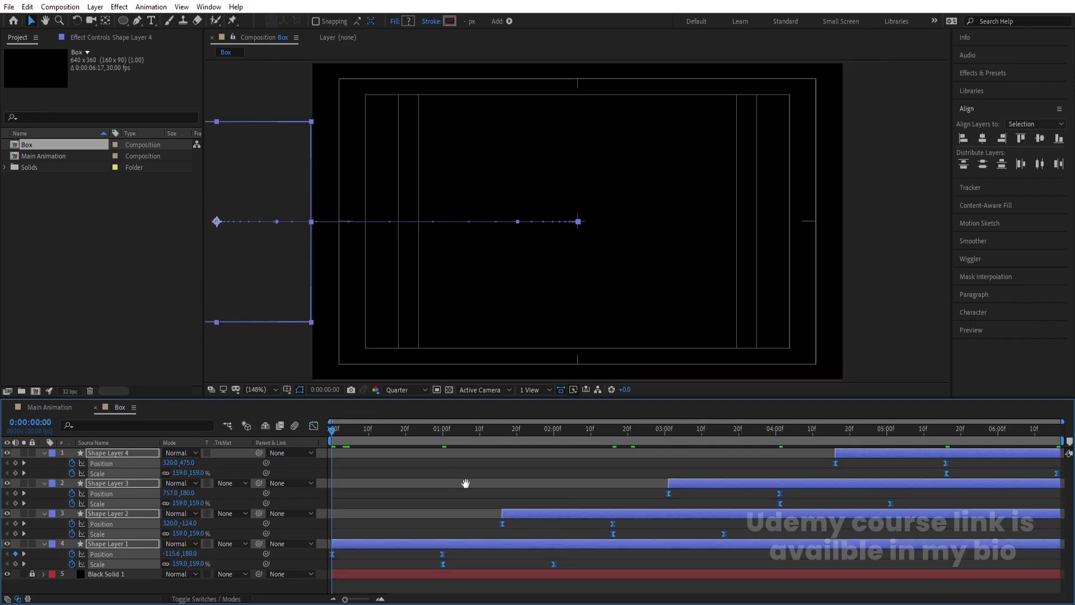
pyautogui.press('space')
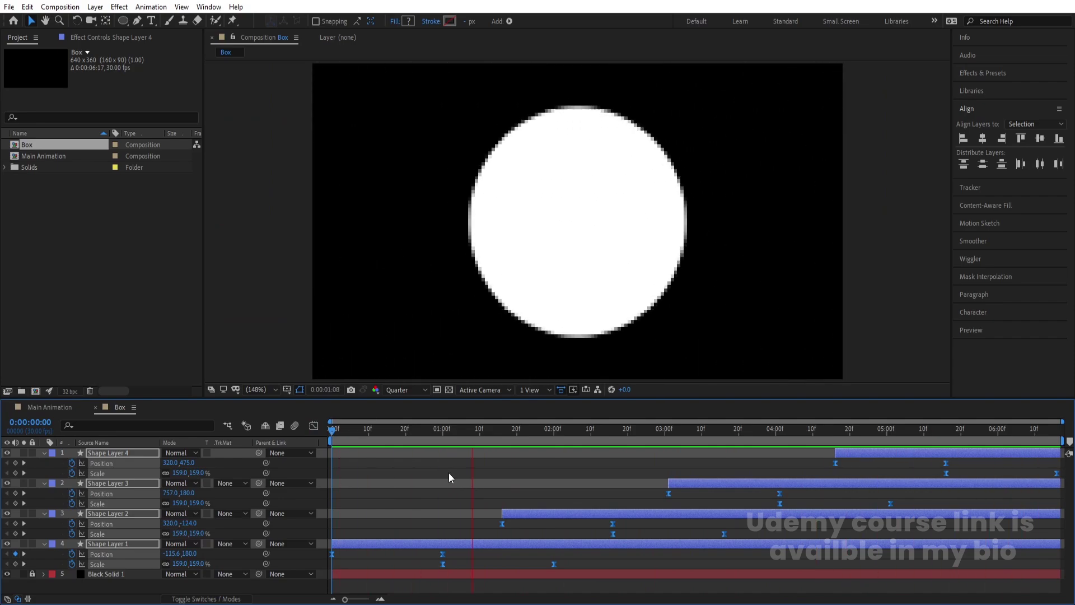
pyautogui.click(442, 475)
# Add the Box composition as a layer in the Main Animation composition.
pyautogui.click(45, 408)
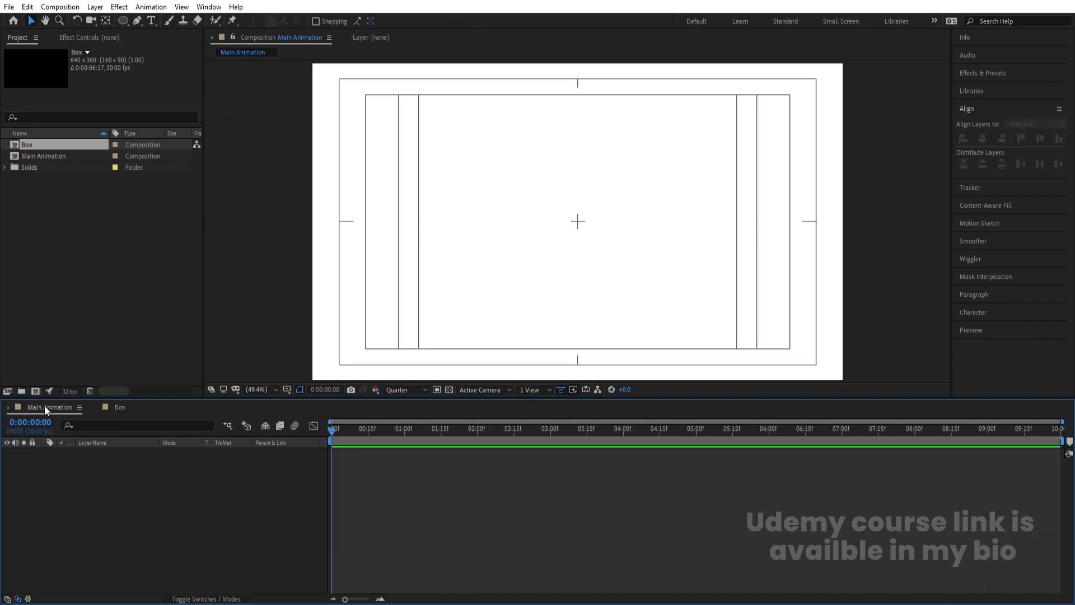
pyautogui.moveTo(34, 146); pyautogui.dragTo(157, 484)
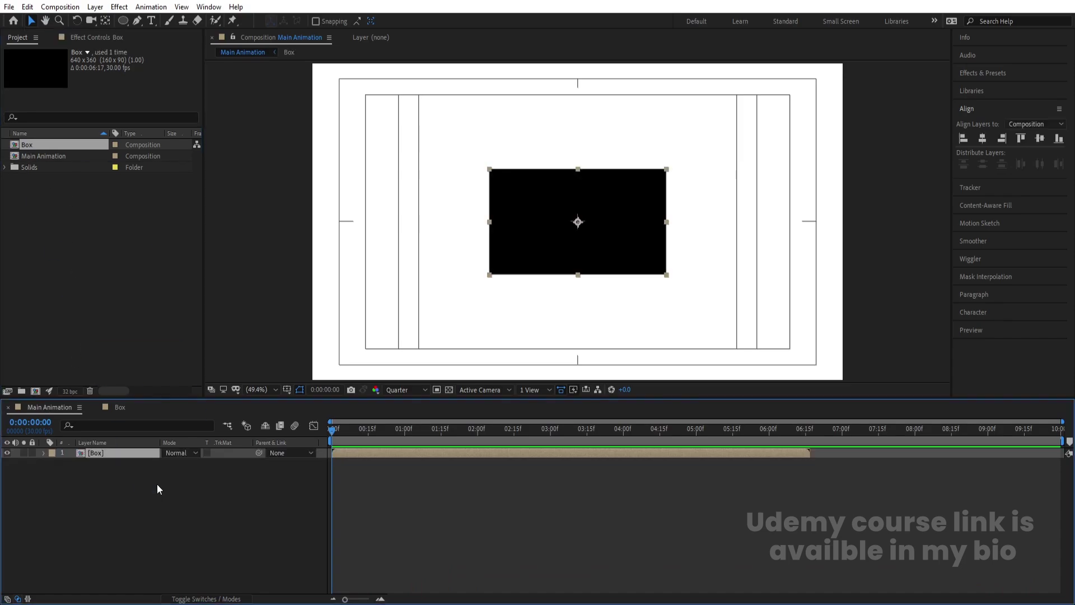
pyautogui.click(873, 484)
# End the work area of the Main Animation composition at 0:00:06:16, where the Box layer finishes.
pyautogui.moveTo(802, 429); pyautogui.dragTo(803, 432)
pyautogui.keyDown('alt'); pyautogui.scroll(3, 810, 431); pyautogui.keyUp('alt')
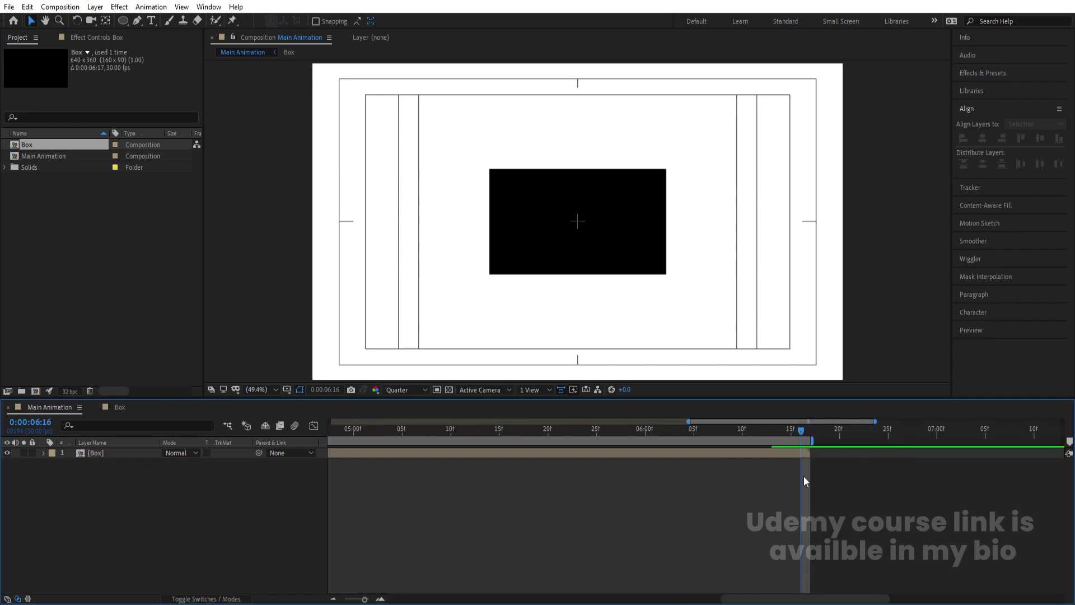
pyautogui.keyDown('alt'); pyautogui.scroll(-2, 804, 477); pyautogui.keyUp('alt')
pyautogui.keyDown('alt'); pyautogui.scroll(2, 802, 478); pyautogui.keyUp('alt')
pyautogui.keyDown('alt'); pyautogui.scroll(4, 698, 472); pyautogui.keyUp('alt')
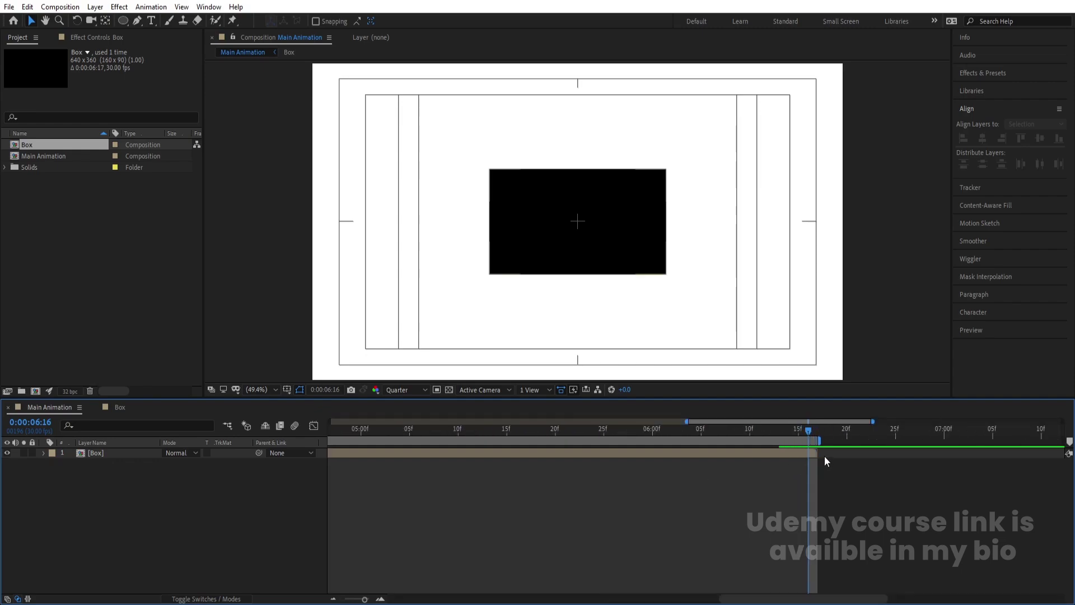
# Enable time remapping on the Box layer in the Main Animation composition.
pyautogui.click(698, 456)
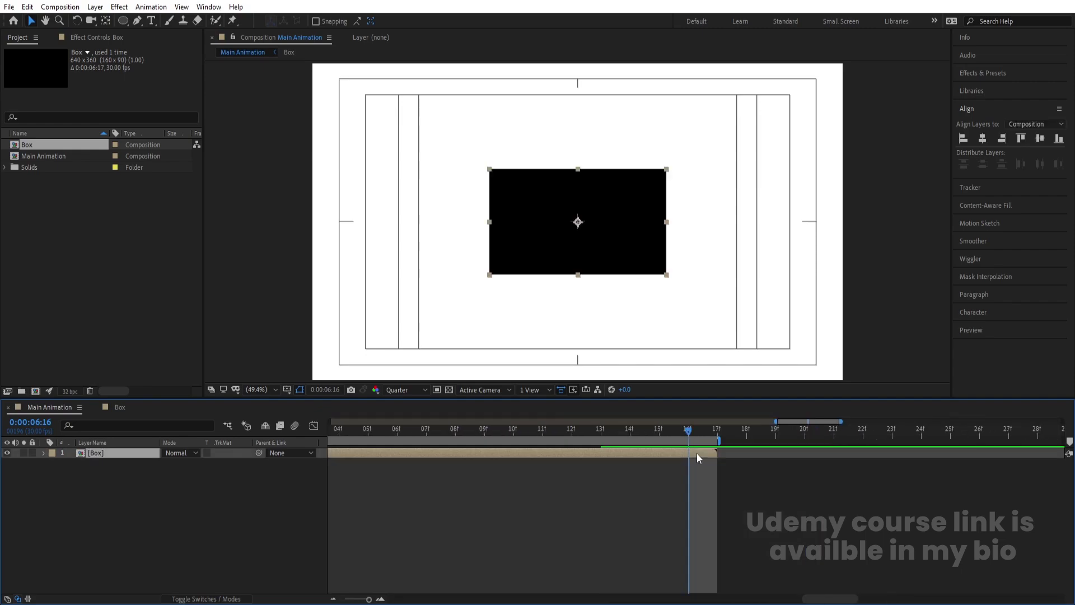
pyautogui.hotkey('ctrl', 'alt', 't')
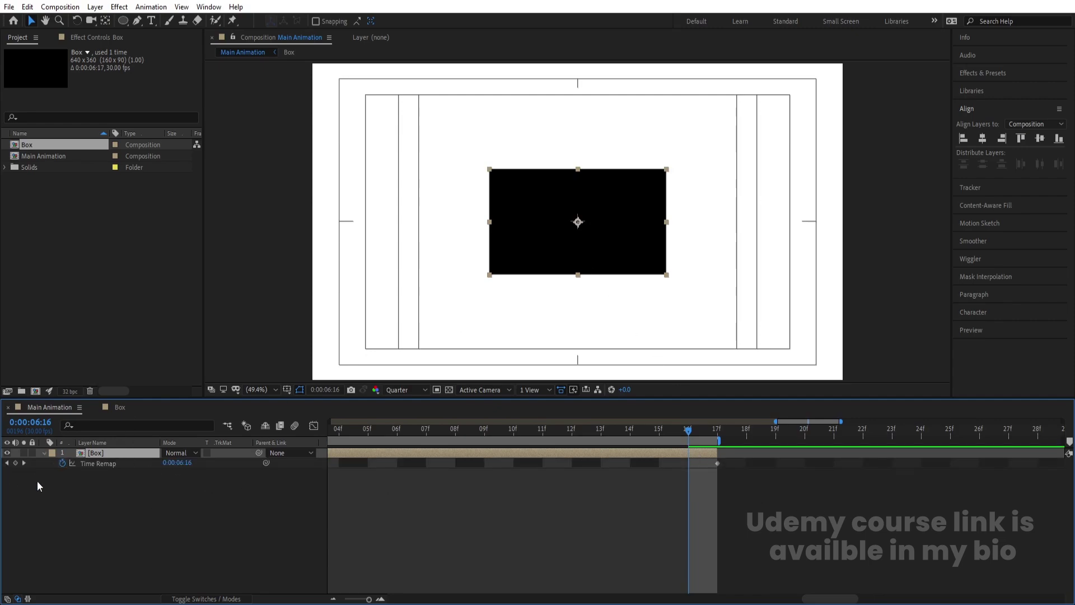
pyautogui.press('-')
pyautogui.press('-')
pyautogui.press('-')
pyautogui.press('-')
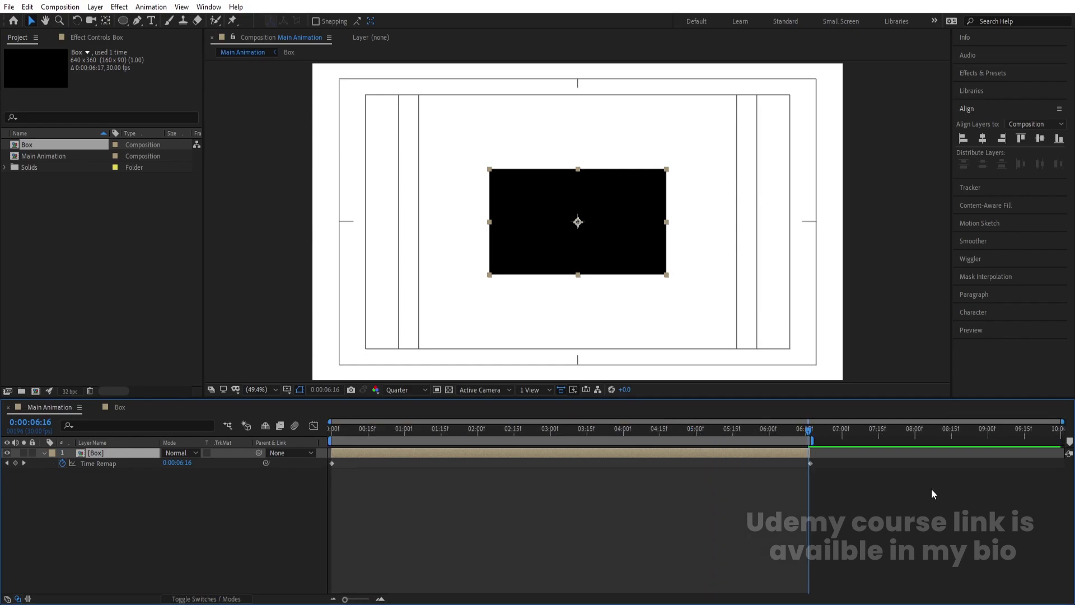
# Add a Time Remap keyframe to the Box layer at 0:00:06:16 and delete the final keyframe one frame after it.
pyautogui.press('=')
pyautogui.press('=')
pyautogui.press('=')
pyautogui.press('=')
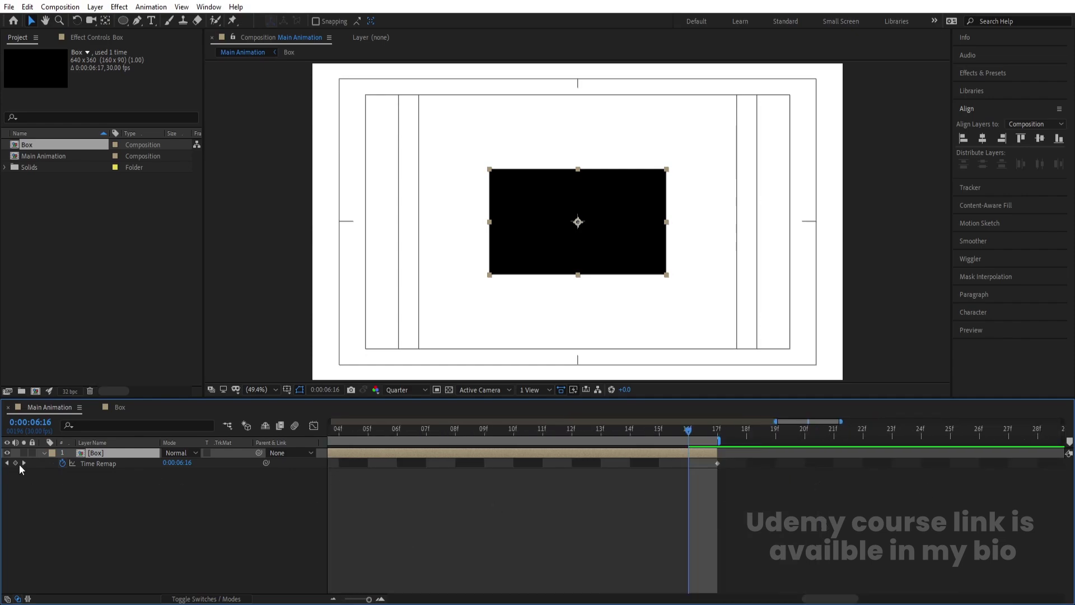
pyautogui.click(15, 463)
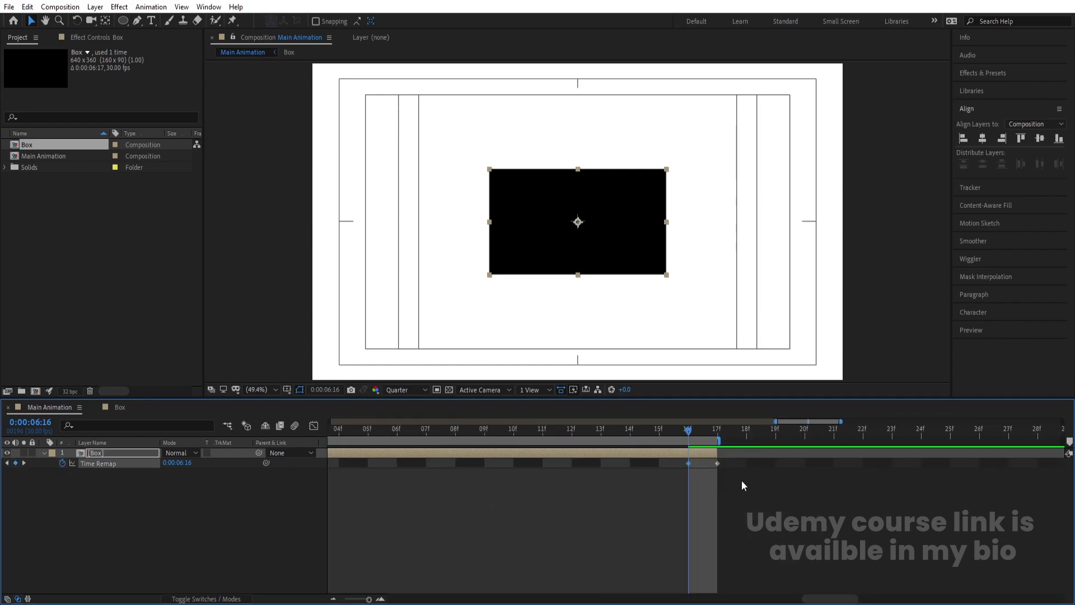
pyautogui.click(718, 462)
pyautogui.press('-')
pyautogui.press('-')
pyautogui.press('-')
pyautogui.press('-')
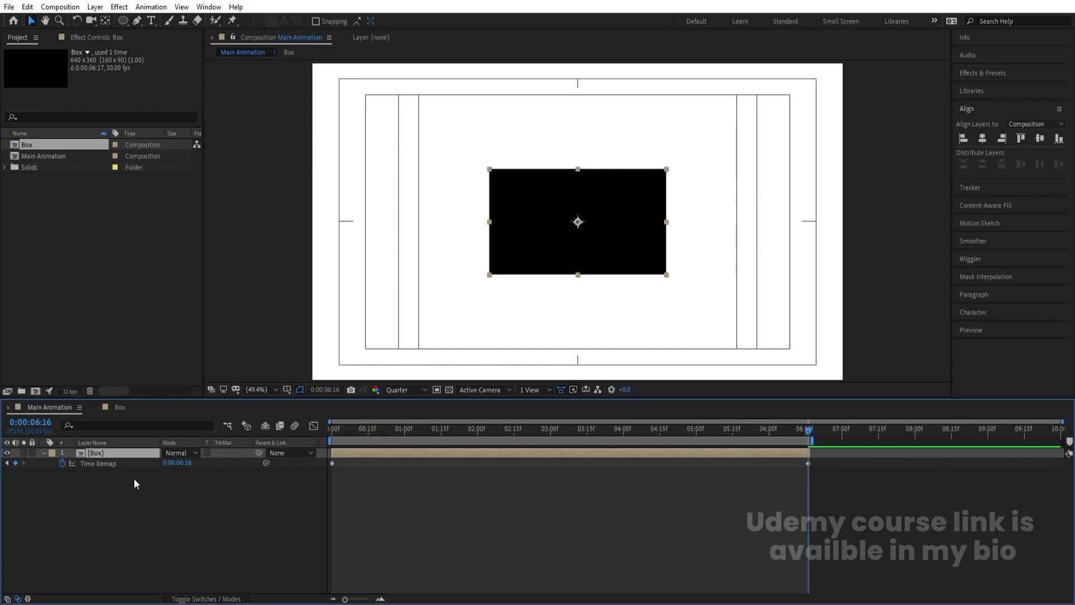
# Add the expression loopOut() to the Box layer's Time Remap property.
pyautogui.keyDown('alt'); pyautogui.click(65, 464); pyautogui.keyUp('alt')
pyautogui.write('loop')
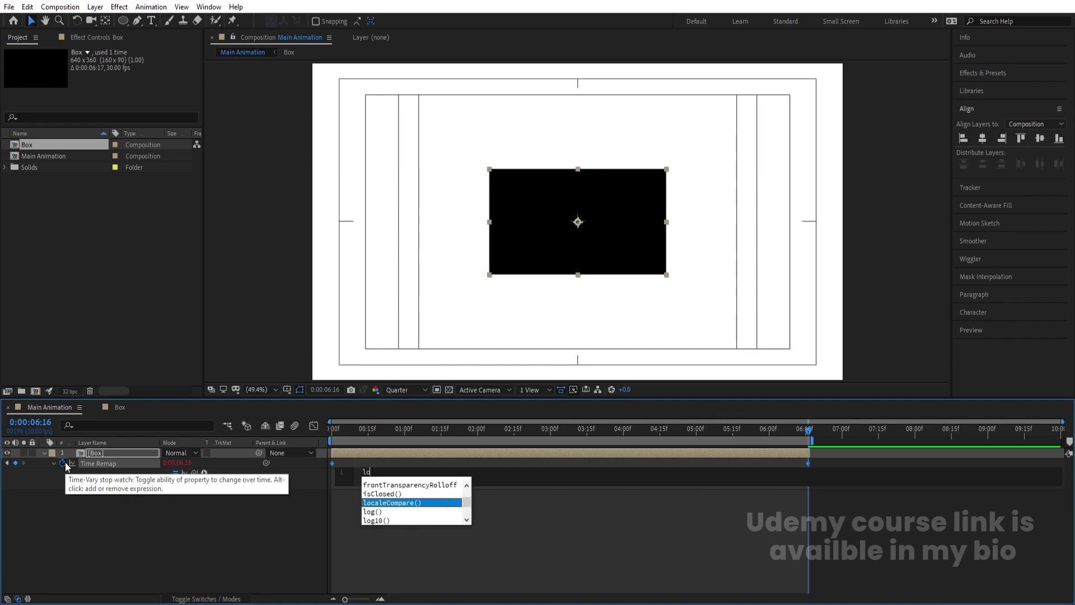
pyautogui.press('Down')
pyautogui.press('Down')
pyautogui.press('Return')
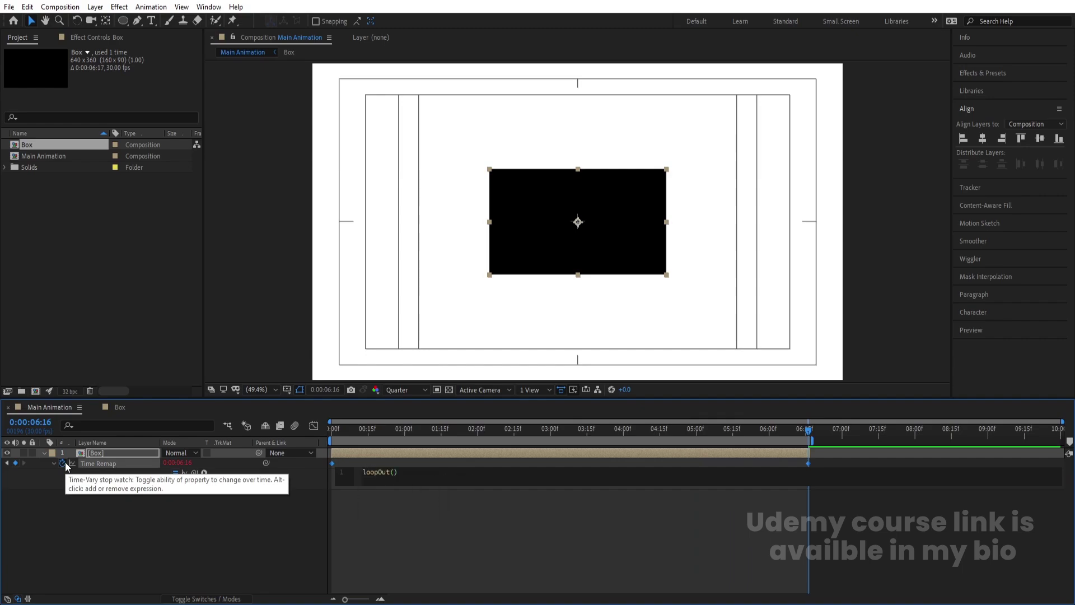
pyautogui.click(175, 497)
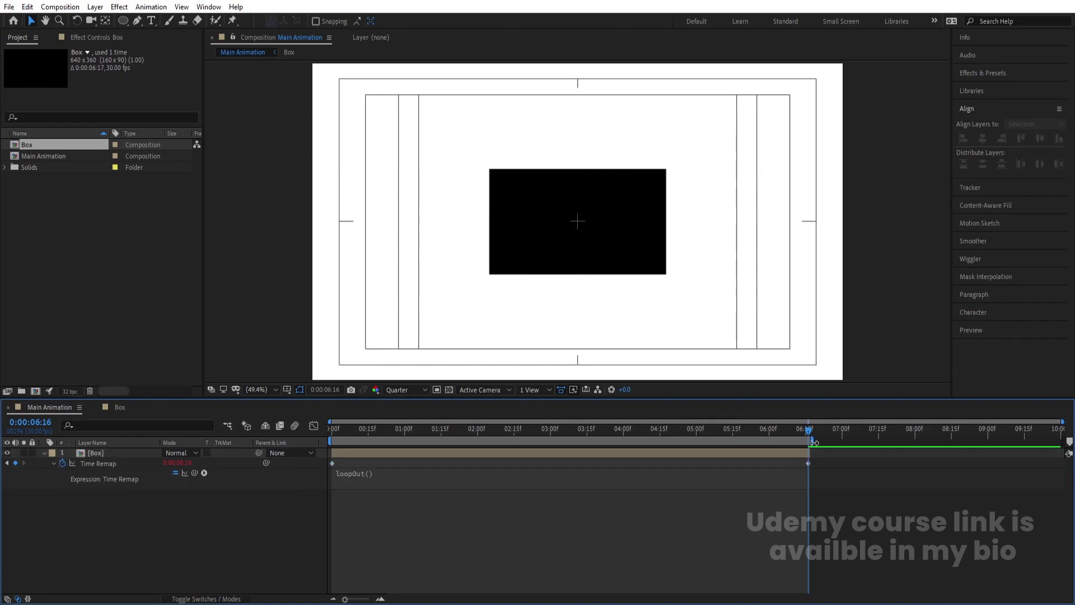
# Try extending the work area and the Box layer to the end of the 10-second composition and preview the loop.
pyautogui.moveTo(812, 441); pyautogui.dragTo(1062, 442)
pyautogui.press('space')
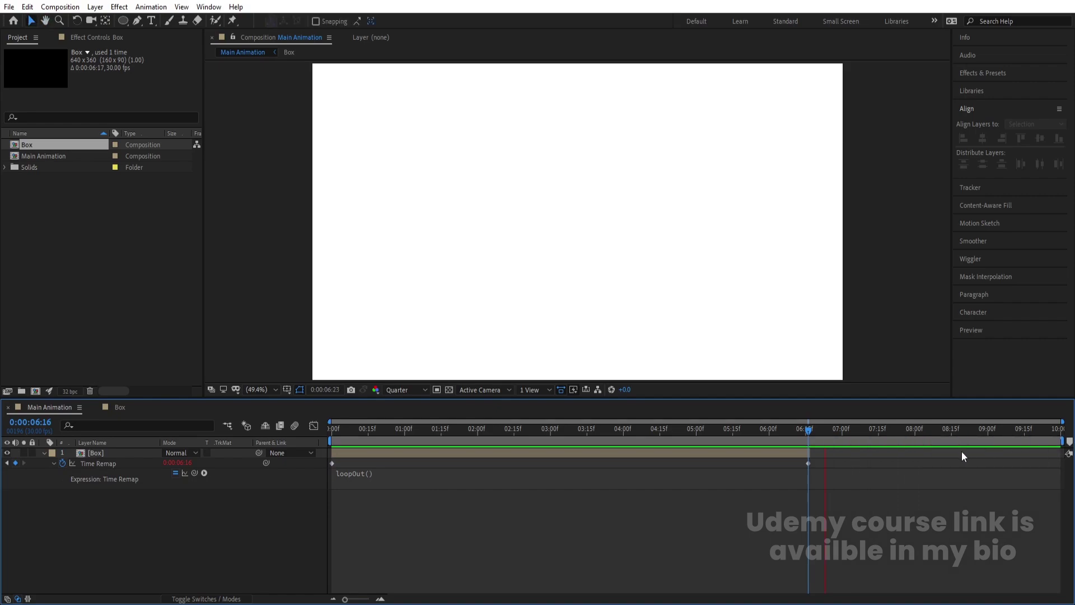
pyautogui.moveTo(808, 452); pyautogui.dragTo(1062, 452)
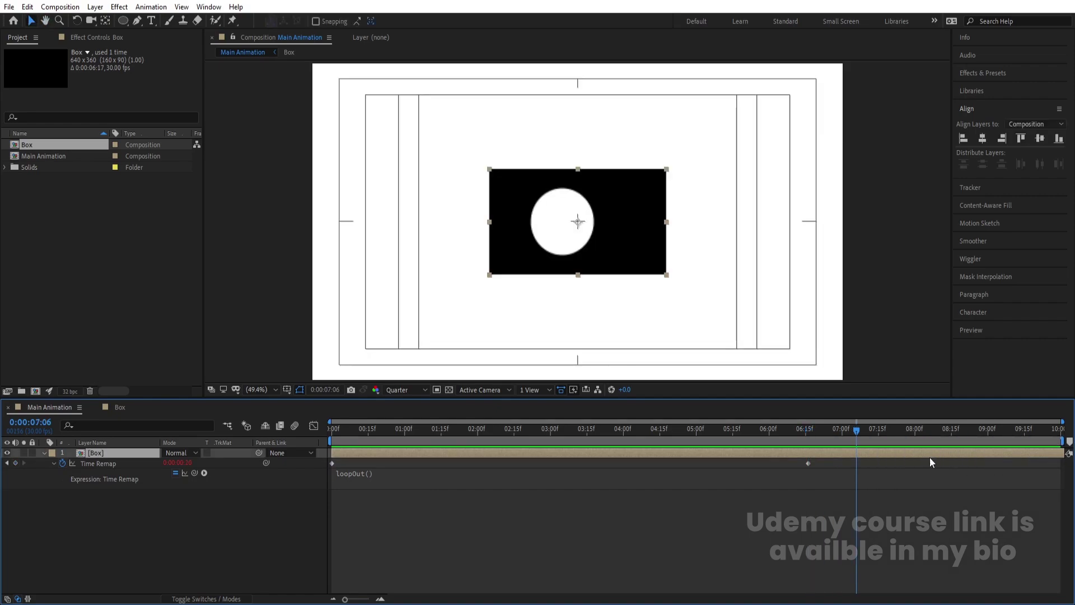
pyautogui.press('space')
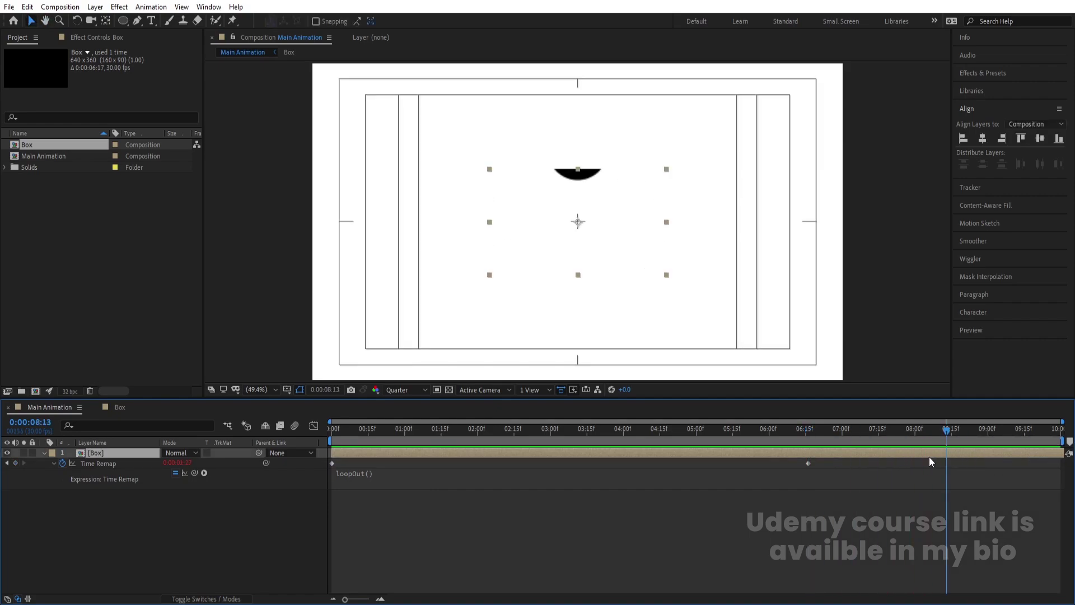
pyautogui.hotkey('ctrl', 'z')
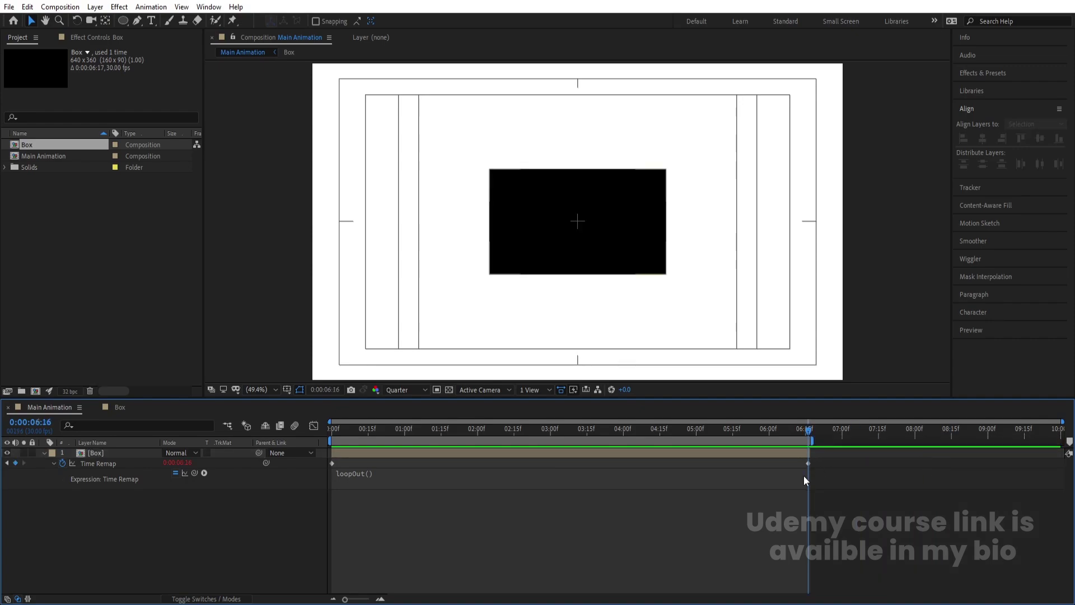
# Set the Main Animation composition's duration to 30 seconds and extend the Box layer to its end.
pyautogui.hotkey('ctrl', 'k')
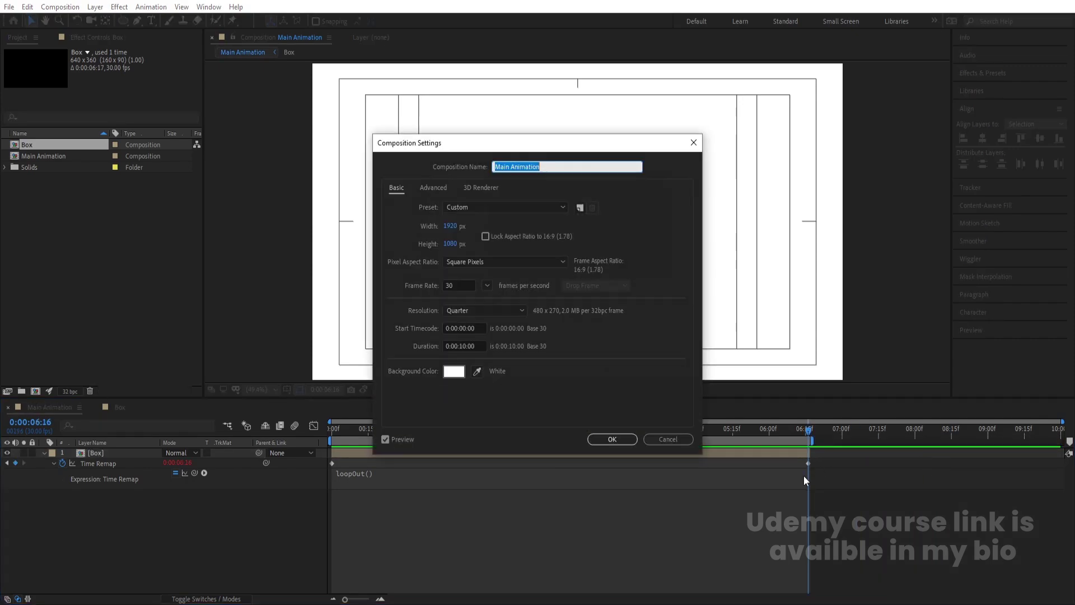
pyautogui.click(463, 345)
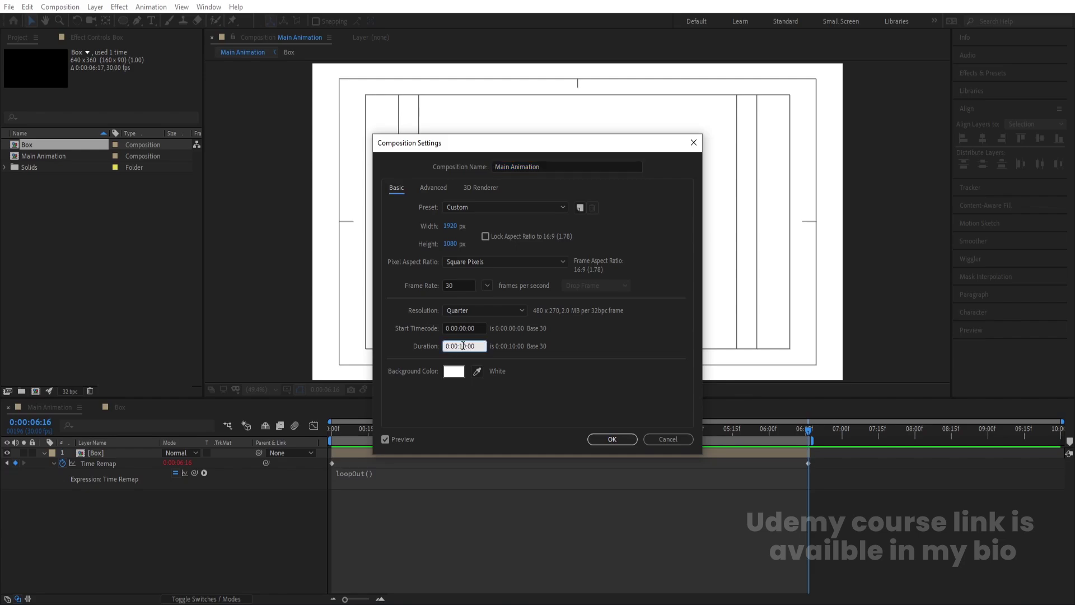
pyautogui.press('Return')
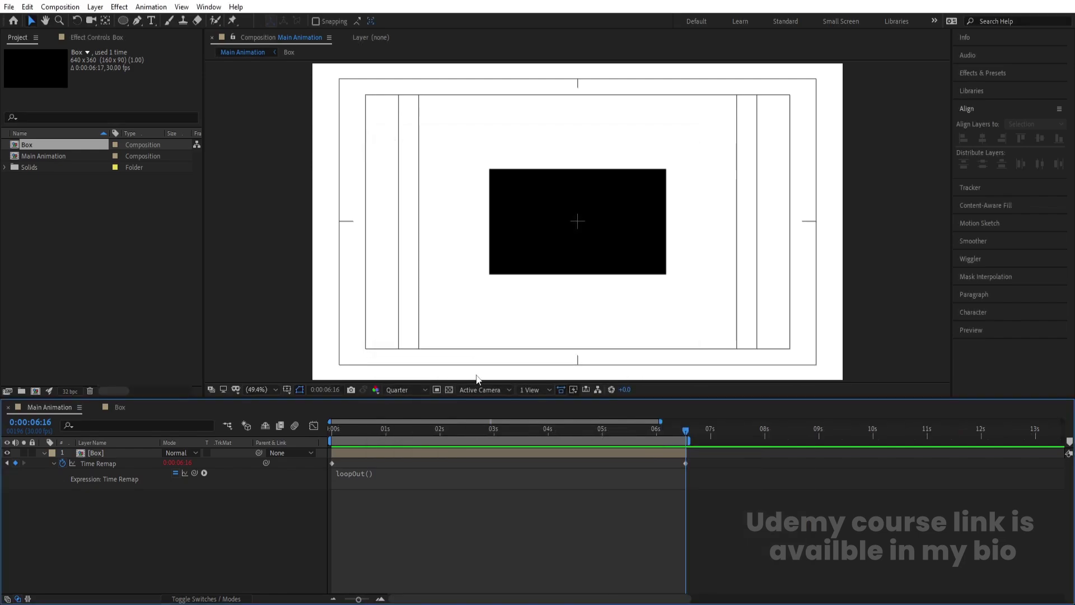
pyautogui.moveTo(568, 453); pyautogui.dragTo(1064, 453)
pyautogui.moveTo(423, 426); pyautogui.dragTo(230, 444)
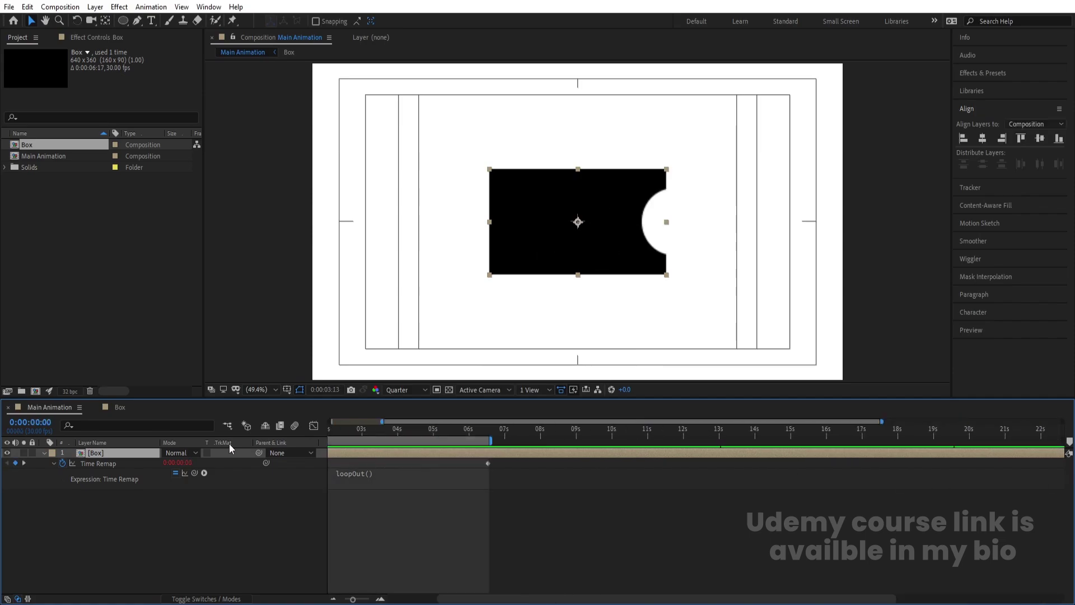
# Examine the loop point at 0:00:06:16 in Main Animation and compare it with the last frame of the Box composition.
pyautogui.click(557, 428)
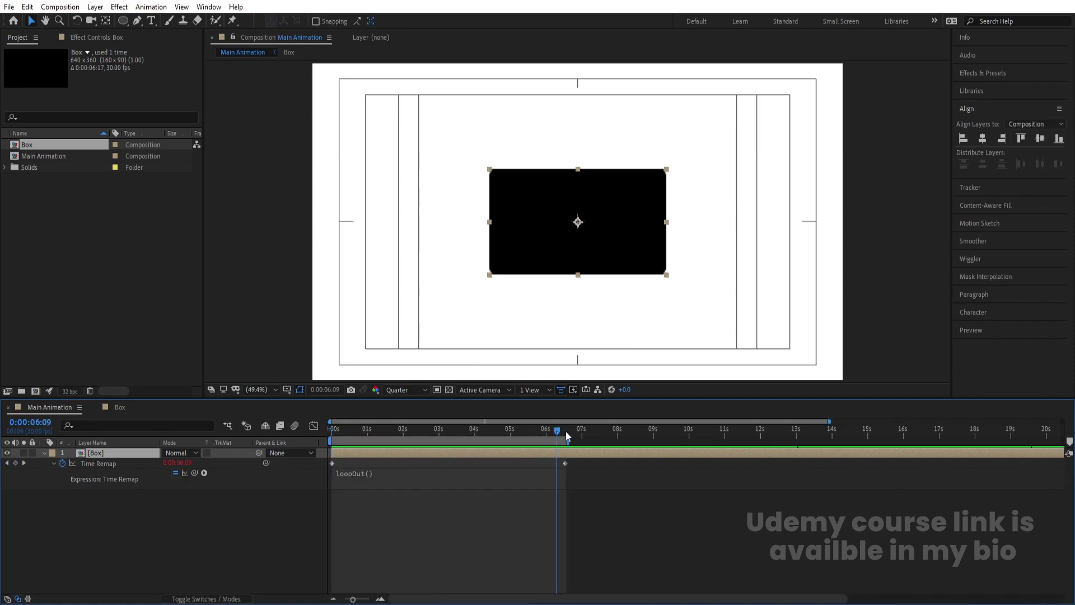
pyautogui.press('=')
pyautogui.press('=')
pyautogui.press('=')
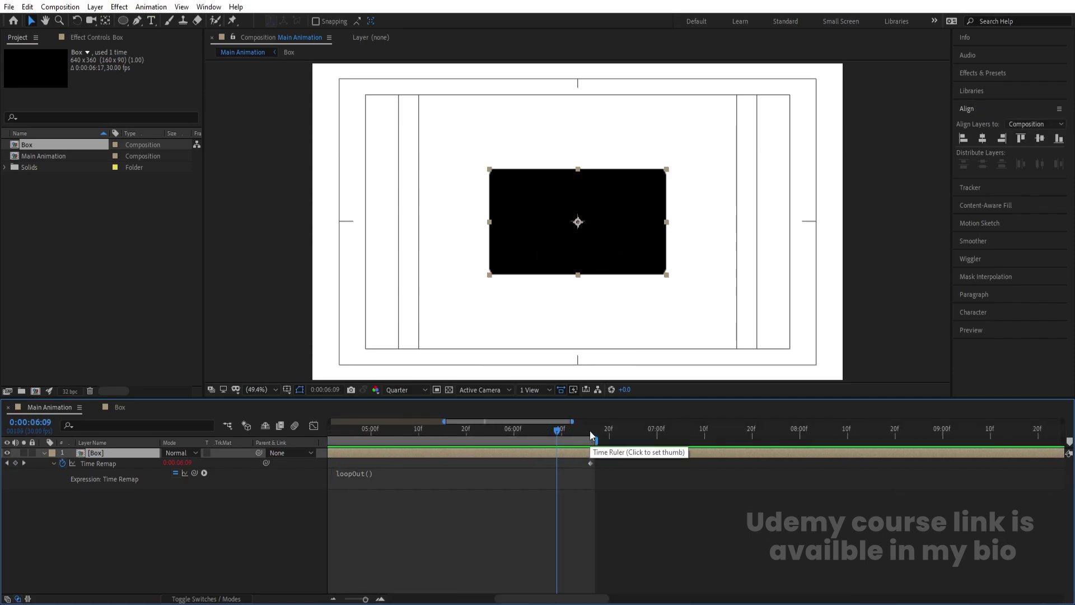
pyautogui.click(592, 431)
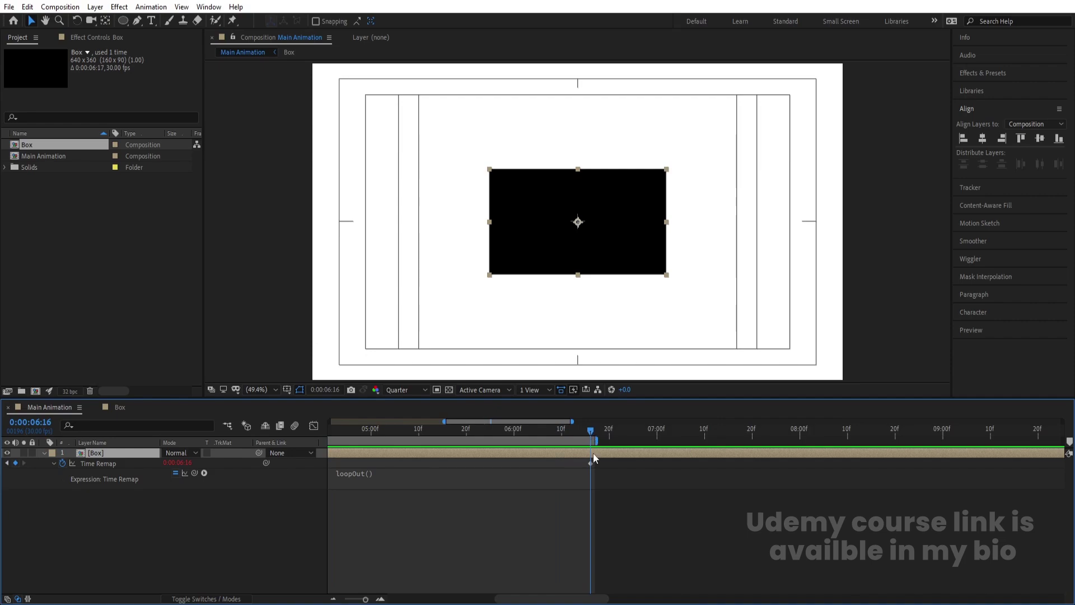
pyautogui.doubleClick(593, 453)
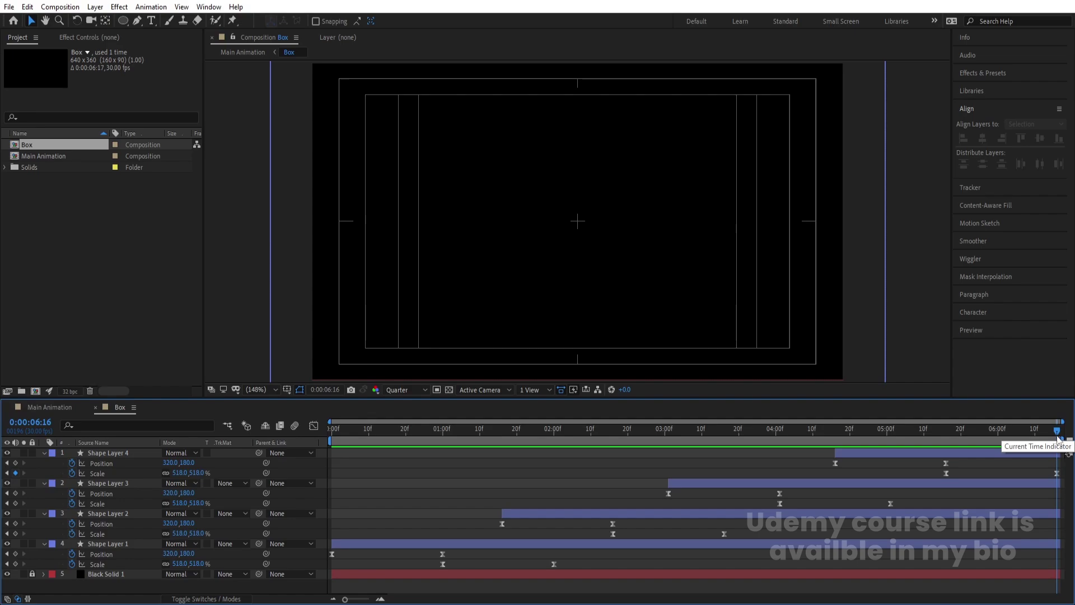
pyautogui.click(43, 403)
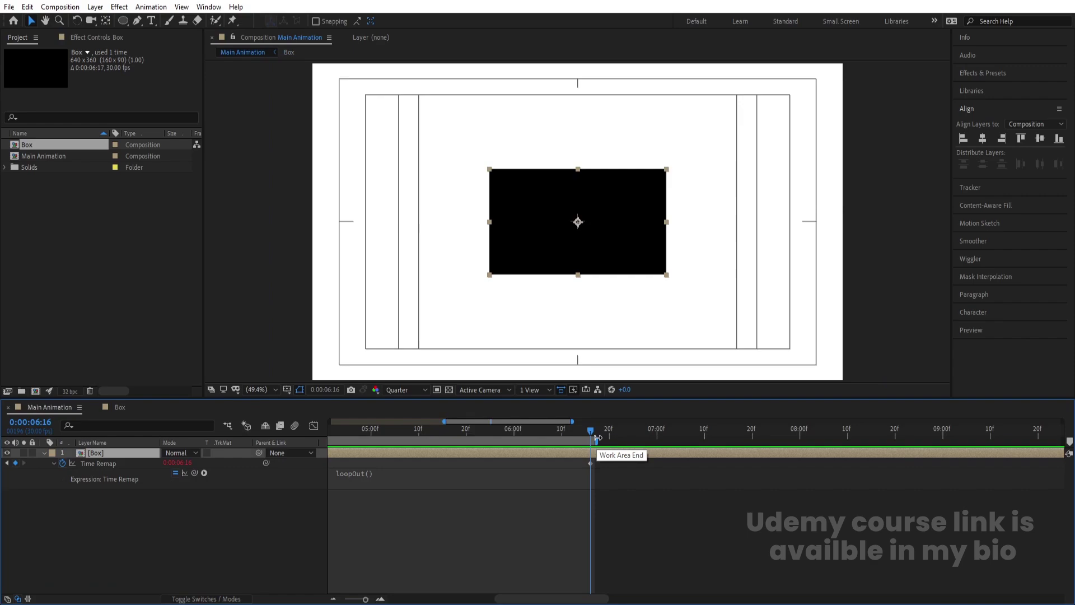
pyautogui.press(';')
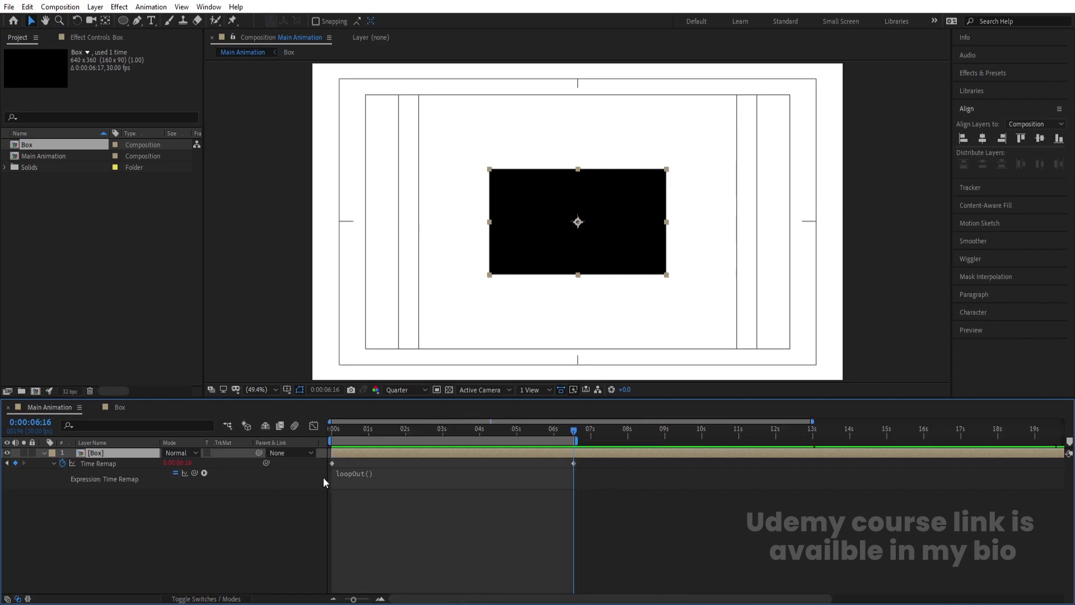
# Return to the first frame, collapse the Box layer's properties and align the layer to the composition's top-left corner.
pyautogui.moveTo(379, 434); pyautogui.dragTo(106, 433)
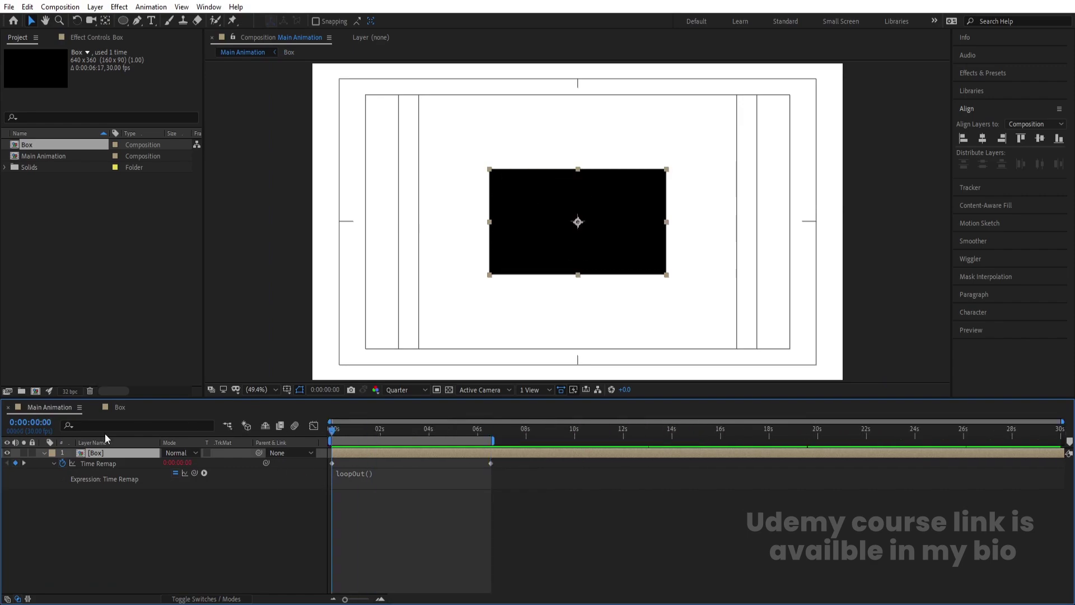
pyautogui.click(45, 452)
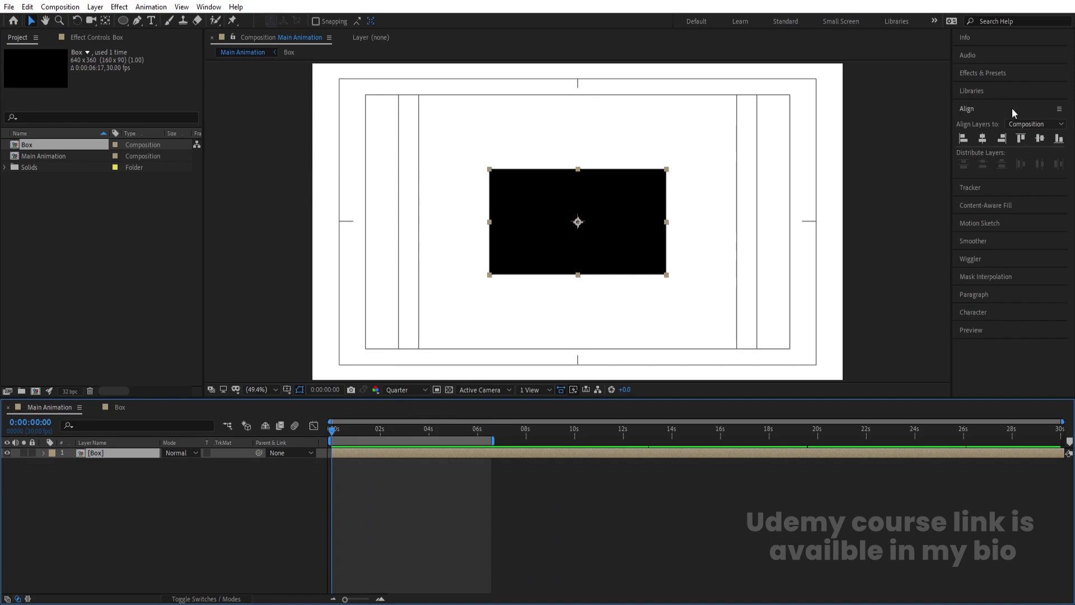
pyautogui.click(964, 140)
pyautogui.click(1021, 139)
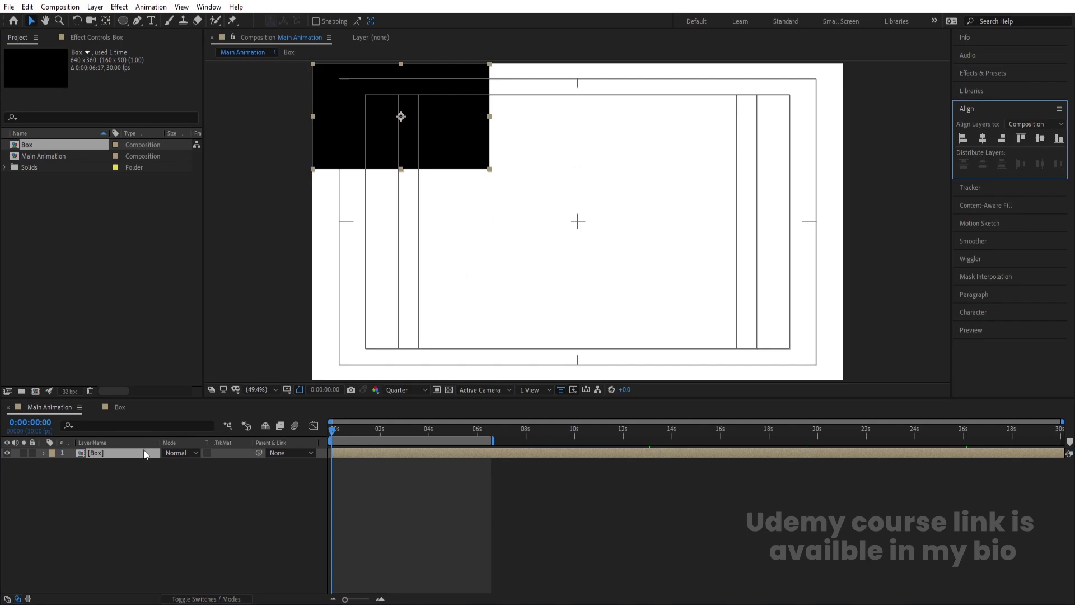
# Fill the top row by duplicating the Box layer twice and snapping the copies side by side, with Snapping enabled.
pyautogui.click(124, 454)
pyautogui.hotkey('ctrl', 'd')
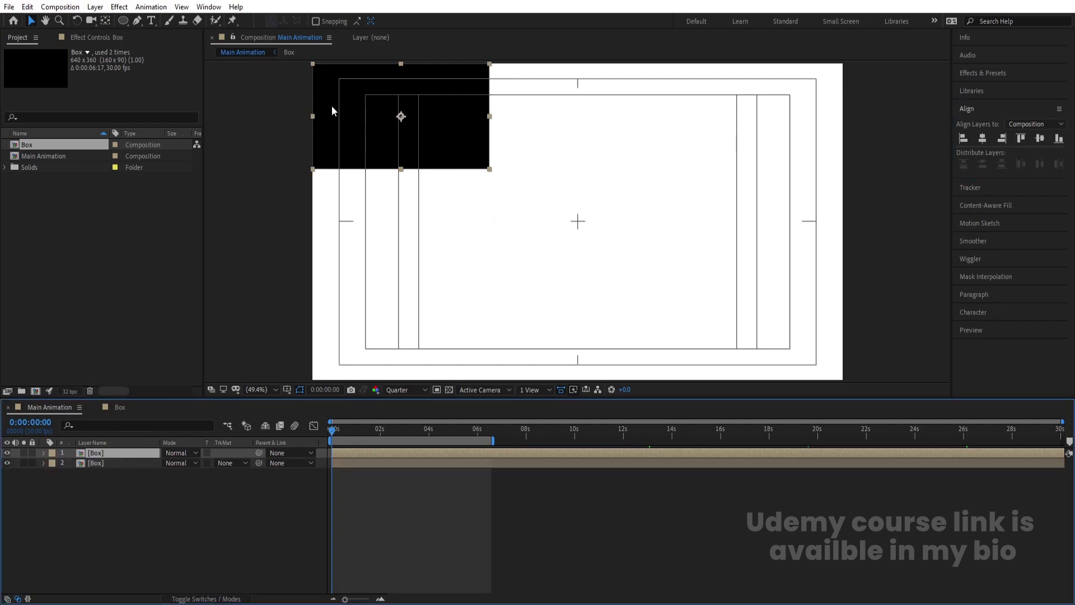
pyautogui.moveTo(331, 111); pyautogui.dragTo(497, 115)
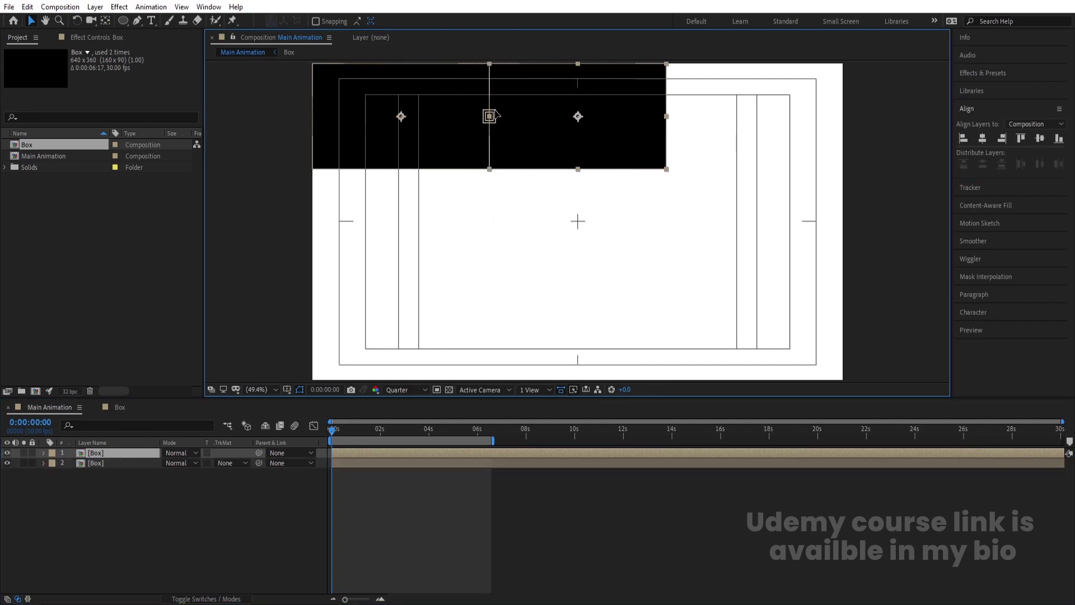
pyautogui.click(316, 21)
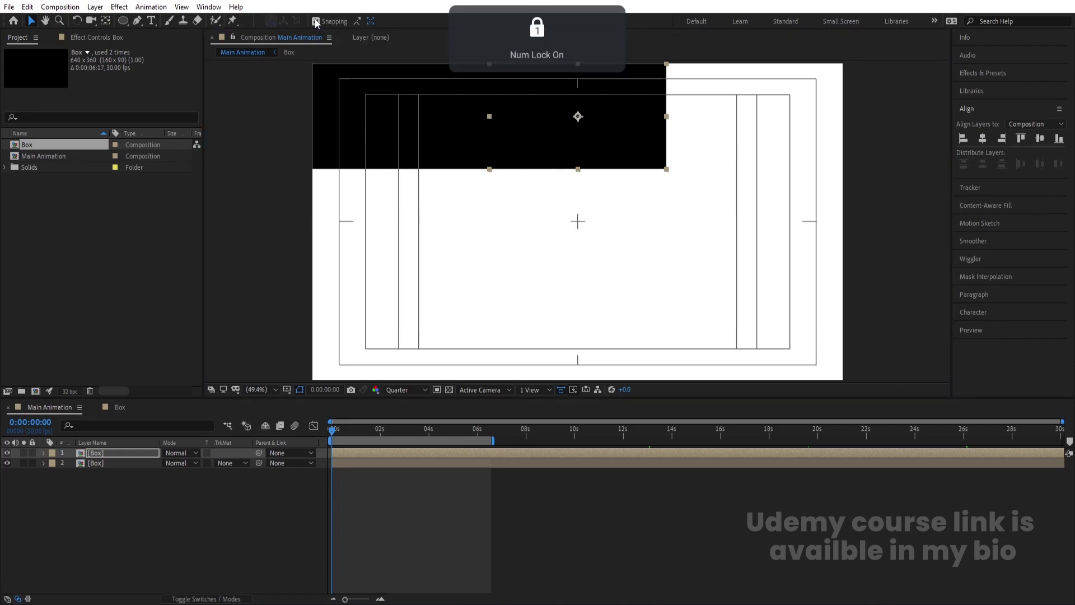
pyautogui.click(108, 455)
pyautogui.hotkey('ctrl', 'd')
pyautogui.moveTo(503, 119); pyautogui.dragTo(675, 118)
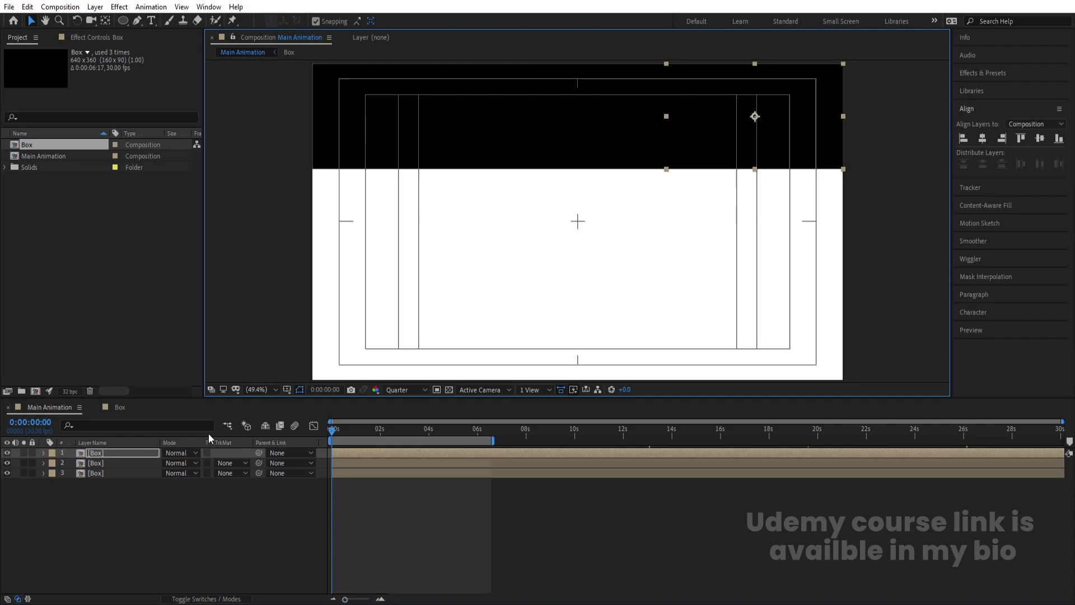
# Fill the middle row with three more duplicates of the Box layer, snapped edge to edge below the top row.
pyautogui.hotkey('ctrl', 'd')
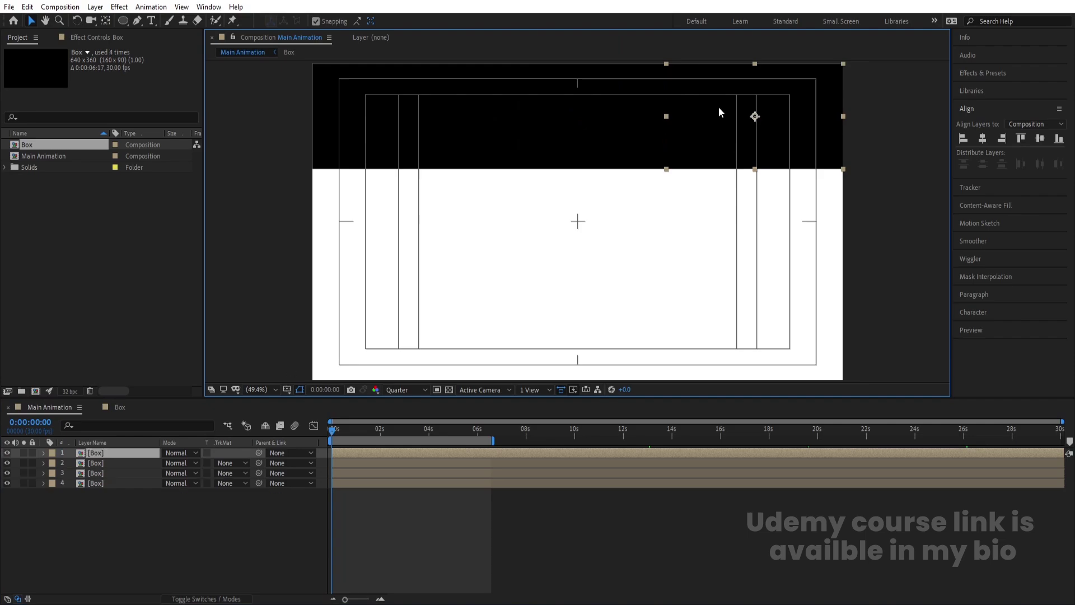
pyautogui.moveTo(719, 106); pyautogui.dragTo(399, 191)
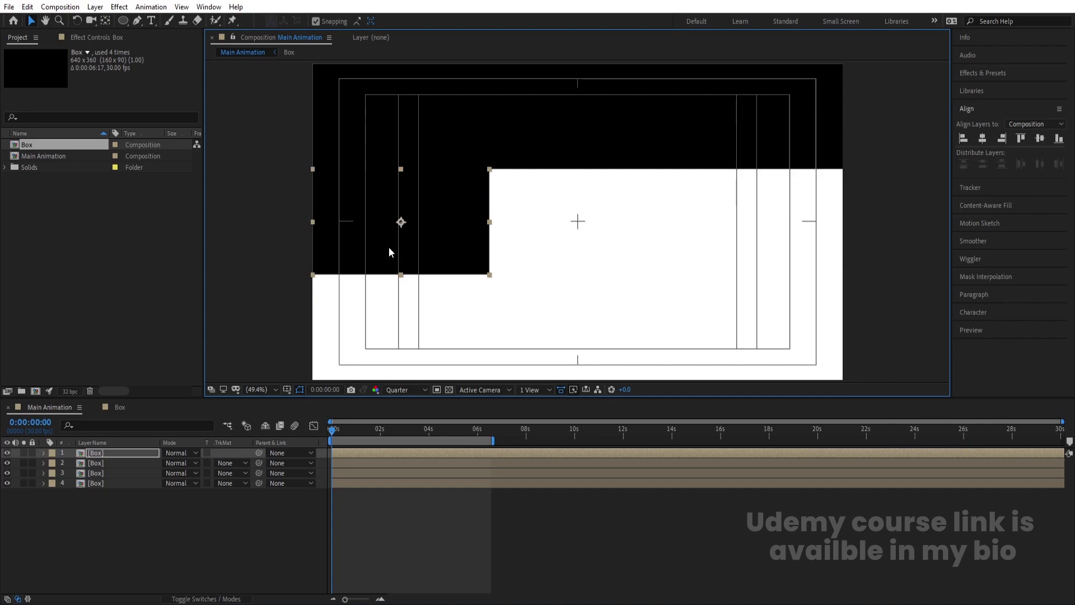
pyautogui.hotkey('ctrl', 'd')
pyautogui.moveTo(333, 226); pyautogui.dragTo(680, 228)
pyautogui.hotkey('ctrl', 'd')
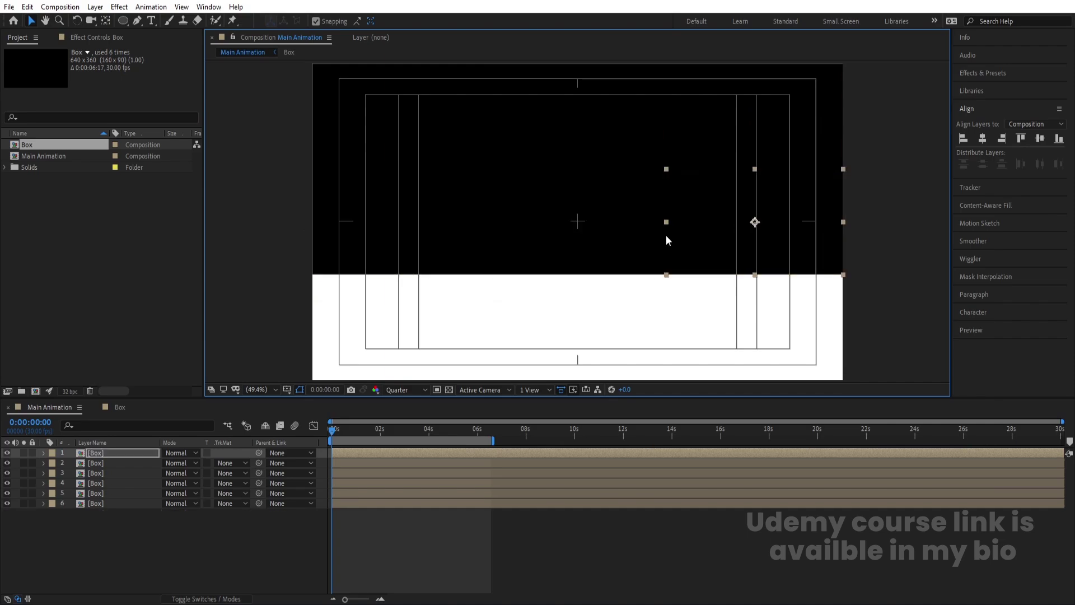
# Fill the bottom row with three more duplicates of the Box layer to complete the 3 by 3 grid.
pyautogui.hotkey('ctrl', 'd')
pyautogui.moveTo(756, 177); pyautogui.dragTo(406, 280)
pyautogui.hotkey('ctrl', 'd')
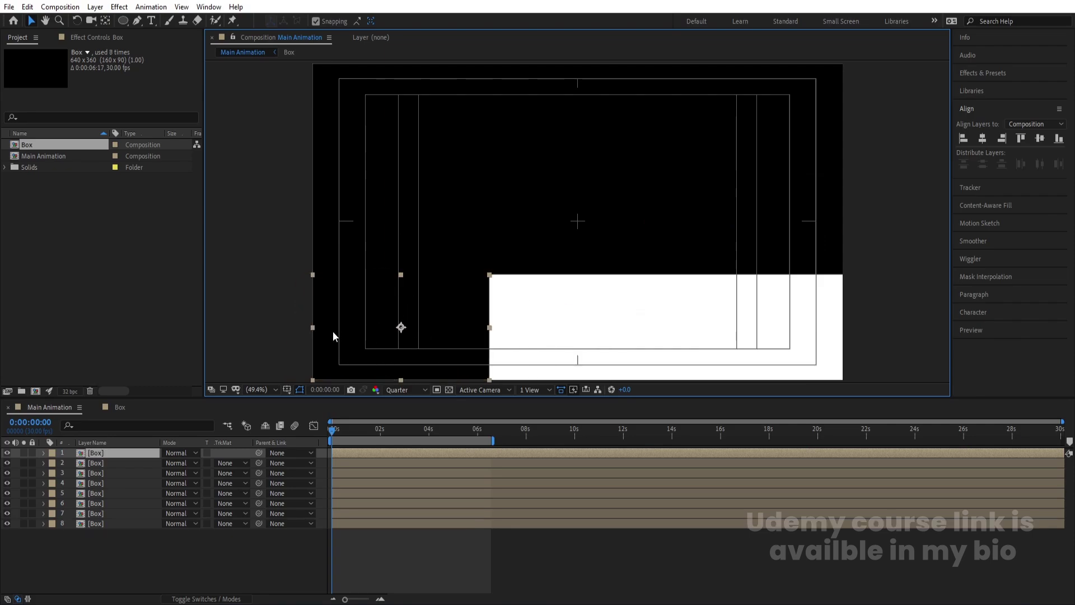
pyautogui.moveTo(363, 332); pyautogui.dragTo(688, 329)
pyautogui.hotkey('ctrl', 'd')
# Preview the animation of the nine-box grid and return to the first frame.
pyautogui.hotkey('ctrl', 'shift', 'a')
pyautogui.press('space')
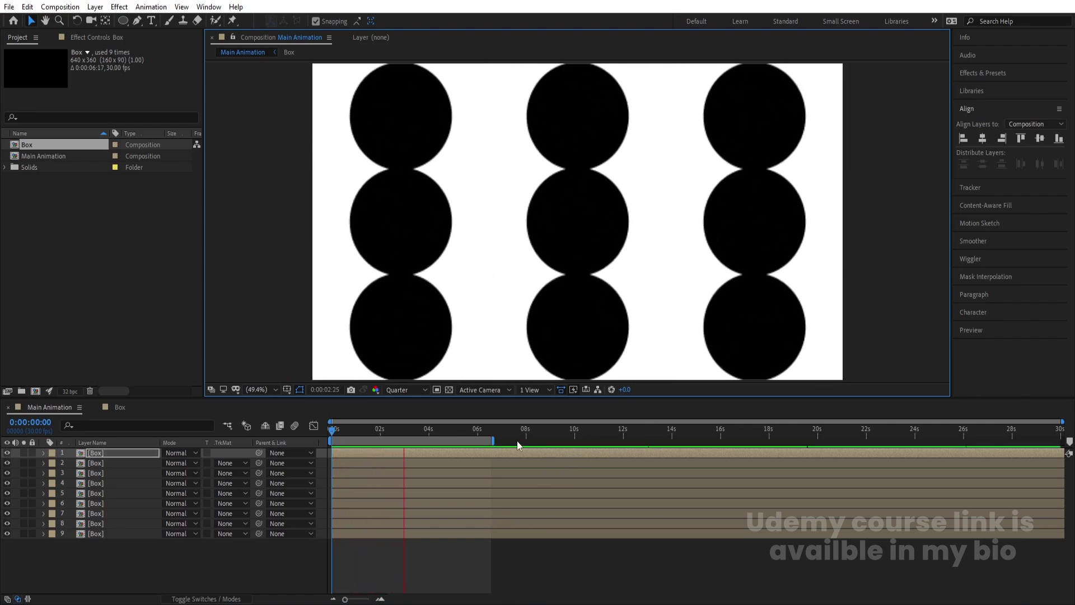
pyautogui.press('space')
pyautogui.press('Home')
# Shift the eighth Box layer in time so it starts at 0:00:00:20.
pyautogui.press('=')
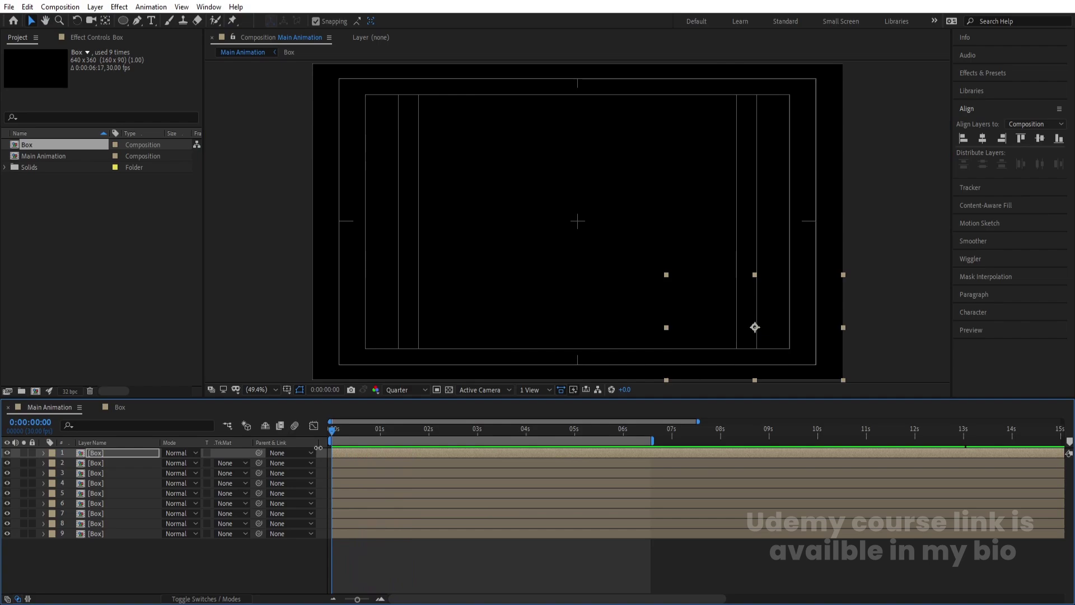
pyautogui.click(380, 435)
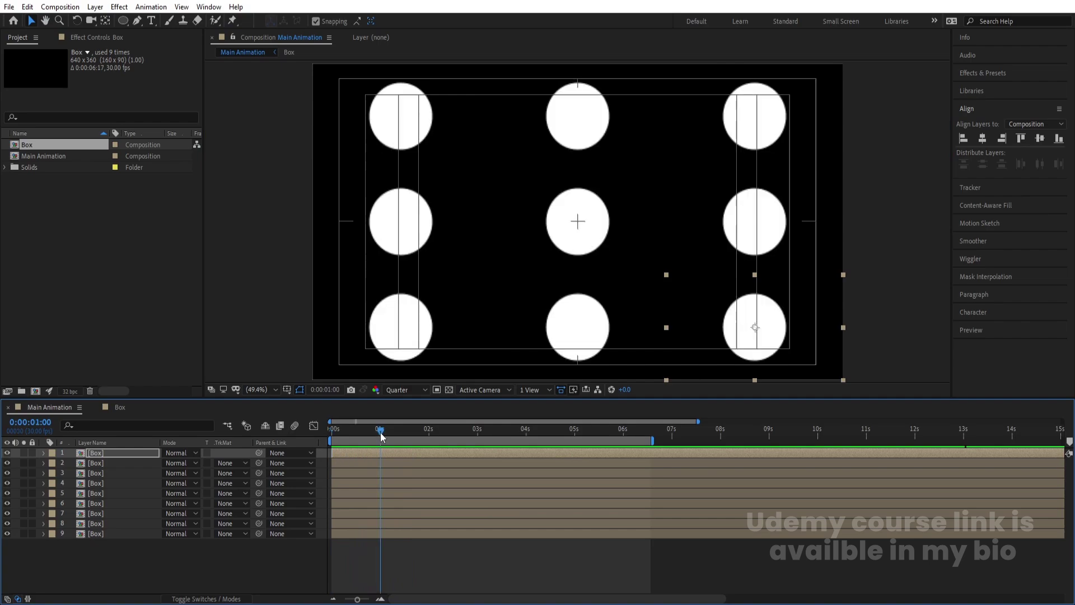
pyautogui.click(386, 523)
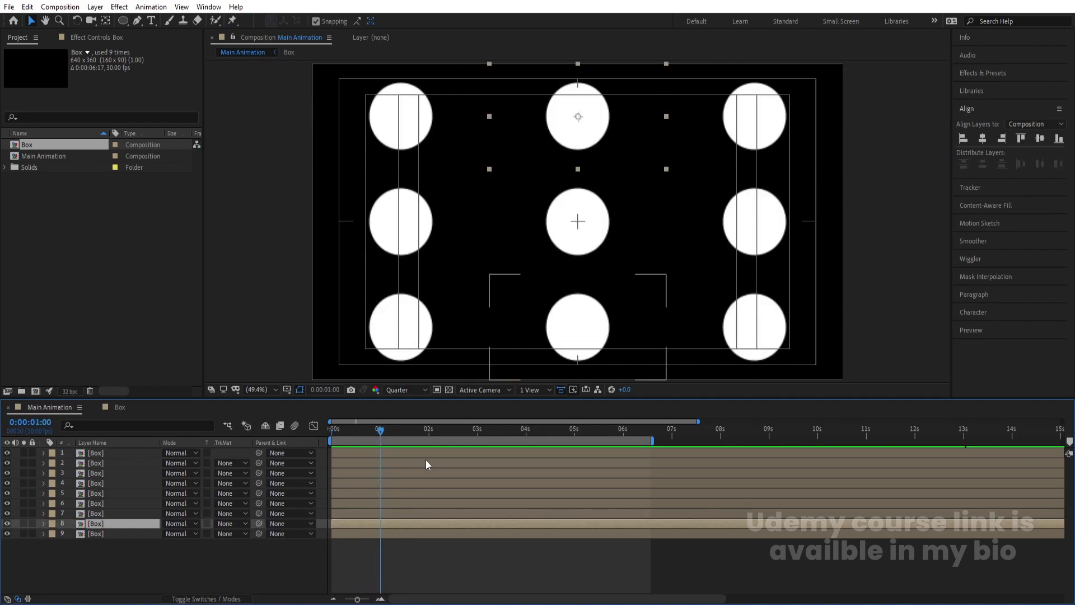
pyautogui.press('=')
pyautogui.press('Home')
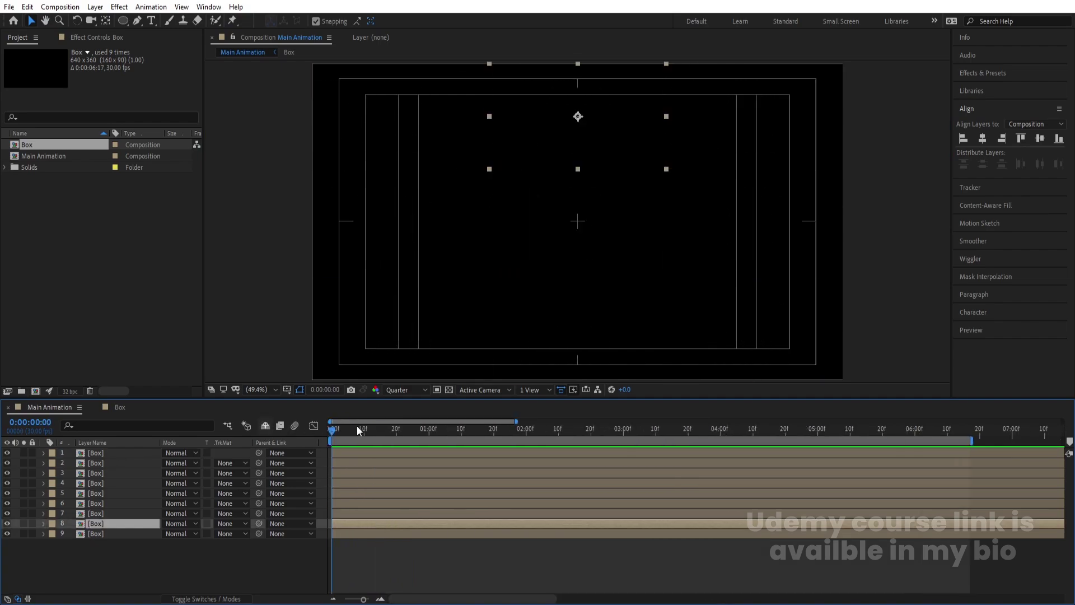
pyautogui.click(397, 433)
pyautogui.hotkey('alt', '[')
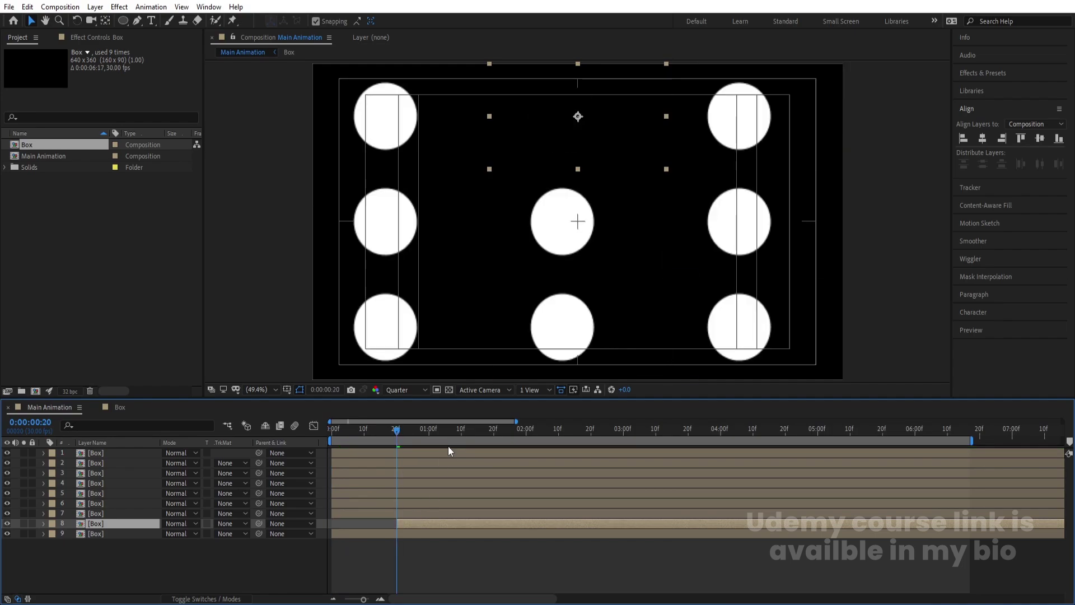
# Shift the seventh Box layer to start at 0:00:01:10 and the sixth to start at 0:00:02:00.
pyautogui.click(461, 429)
pyautogui.click(458, 512)
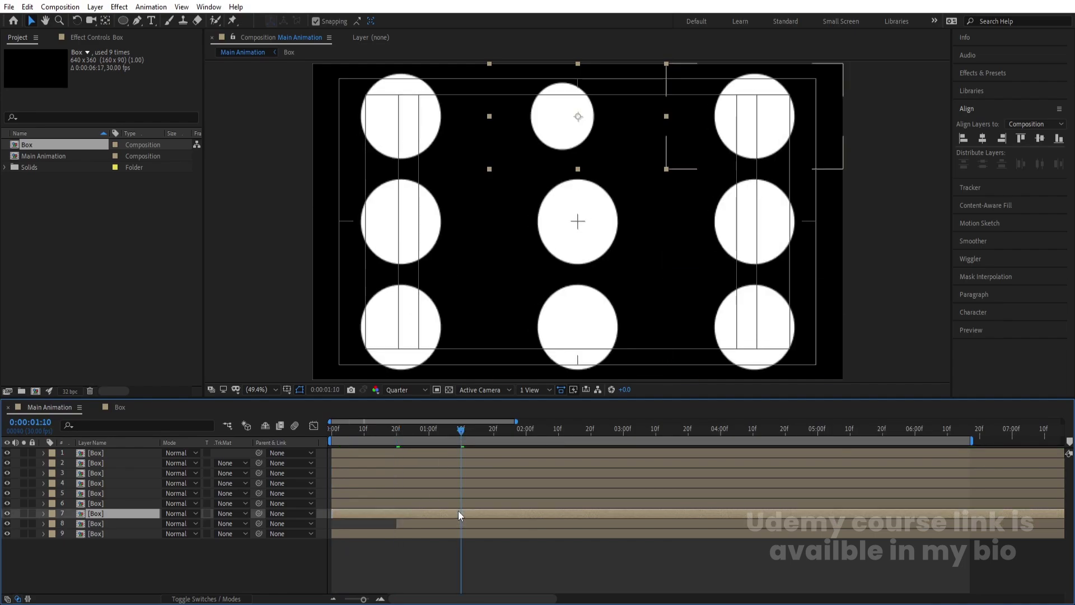
pyautogui.hotkey('alt', '[')
pyautogui.click(524, 430)
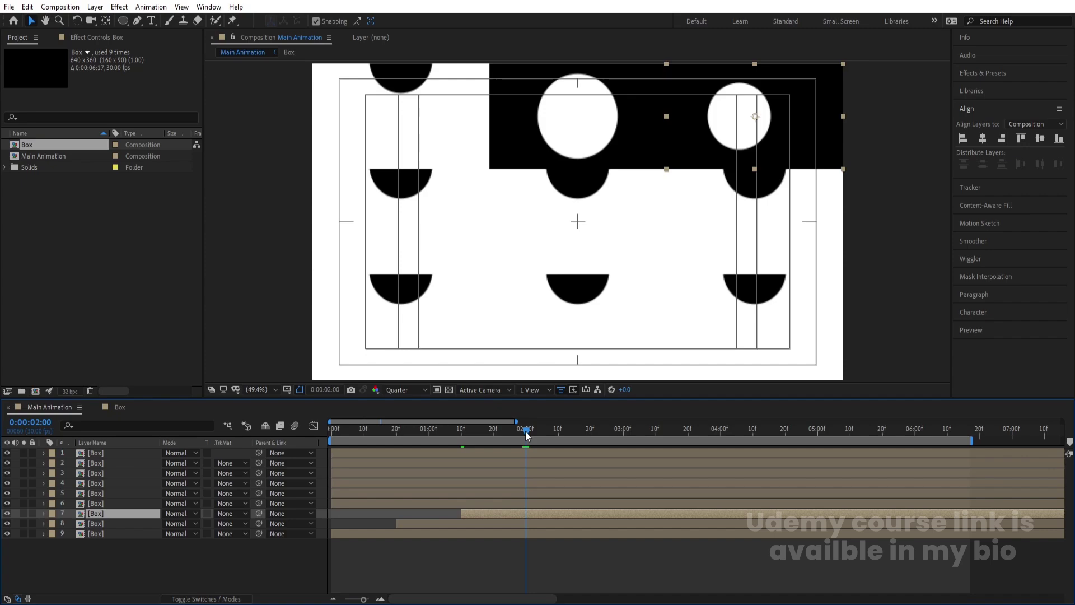
pyautogui.click(523, 502)
pyautogui.hotkey('alt', '[')
# Shift the fifth Box layer to start at 0:00:02:20 and the fourth to start at 0:00:03:10.
pyautogui.click(589, 430)
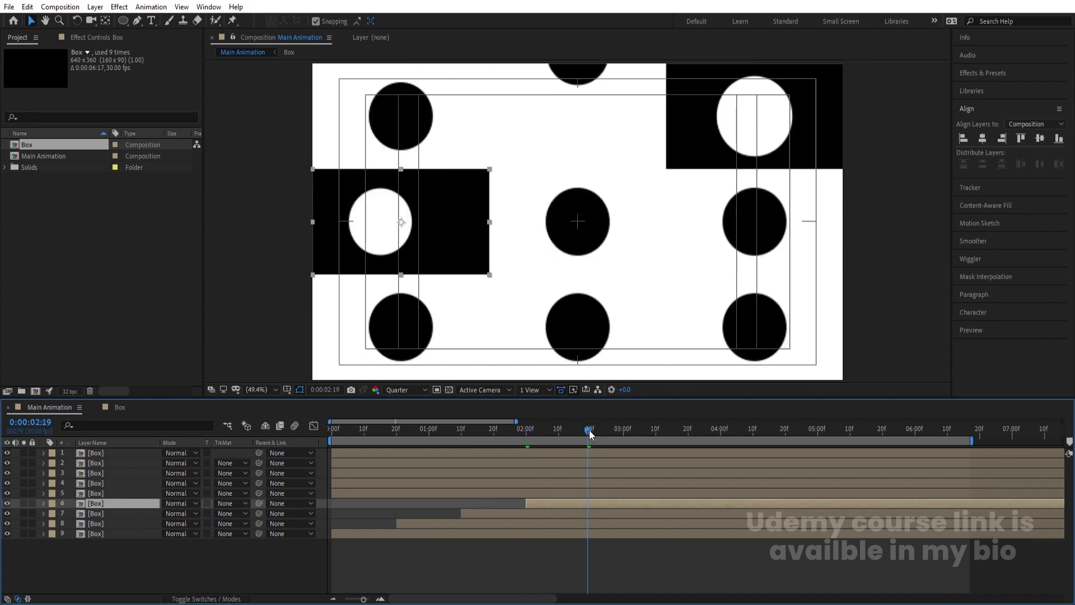
pyautogui.click(581, 492)
pyautogui.hotkey('alt', '[')
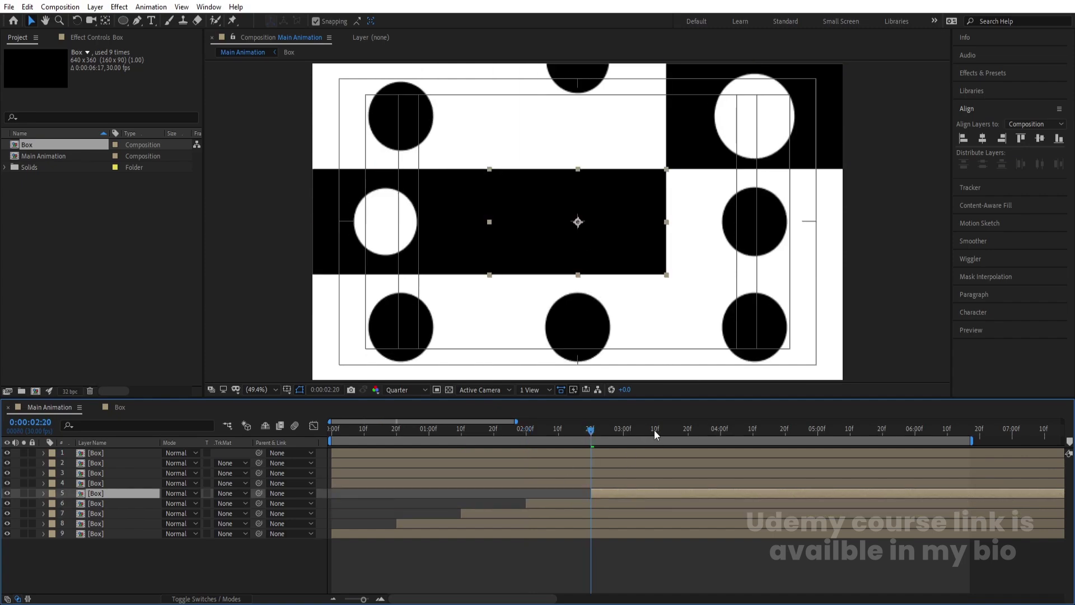
pyautogui.click(656, 429)
pyautogui.click(651, 480)
pyautogui.hotkey('alt', '[')
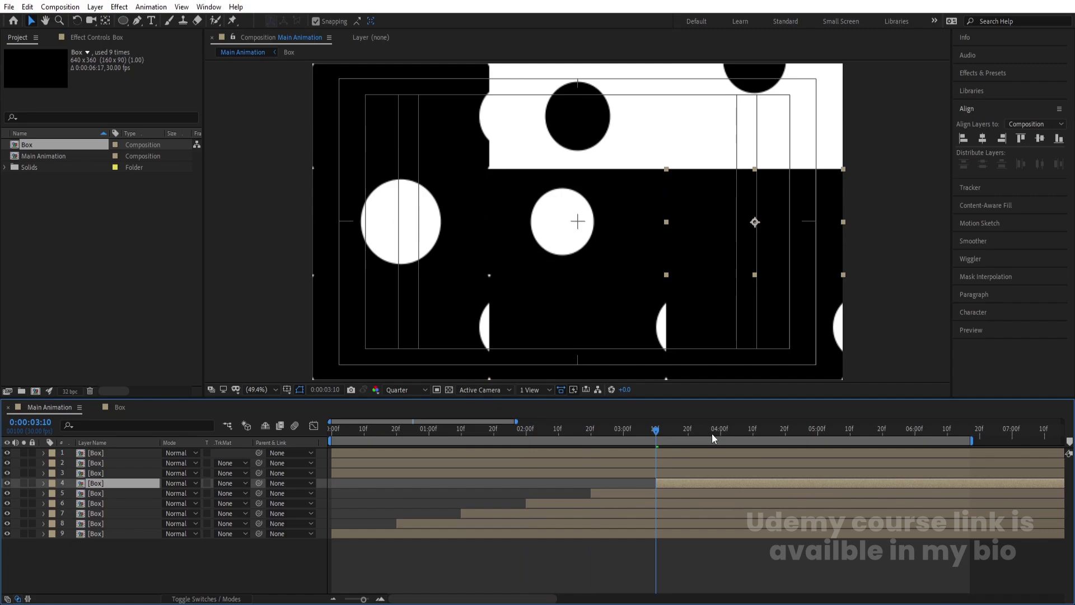
# Shift the third, second and first Box layers to start at 0:00:04:00, 0:00:04:20 and 0:00:05:10 respectively.
pyautogui.click(720, 431)
pyautogui.click(720, 473)
pyautogui.hotkey('alt', '[')
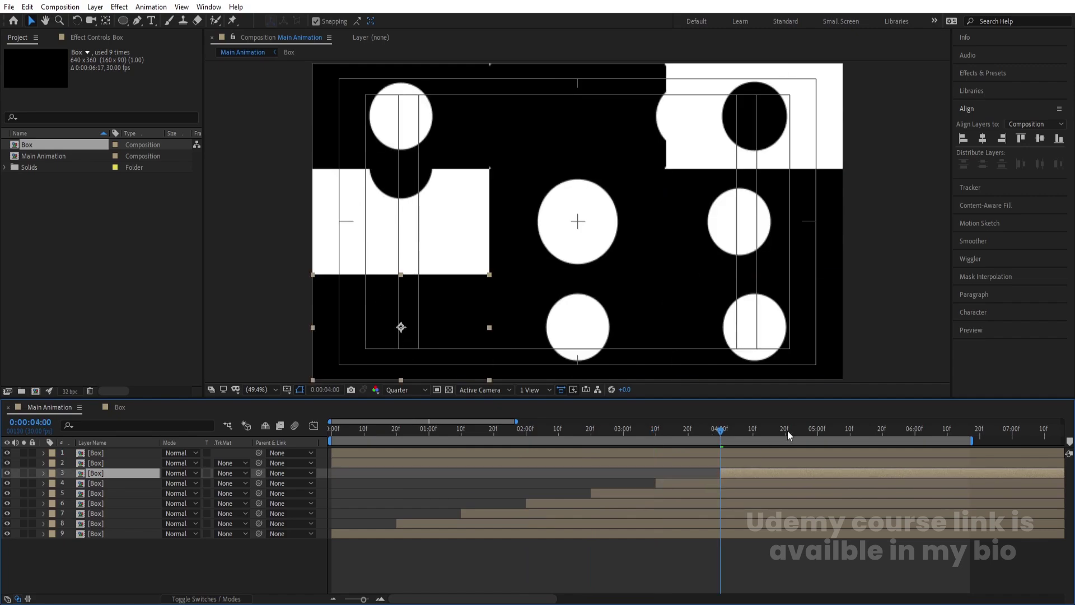
pyautogui.click(785, 429)
pyautogui.click(794, 464)
pyautogui.hotkey('alt', '[')
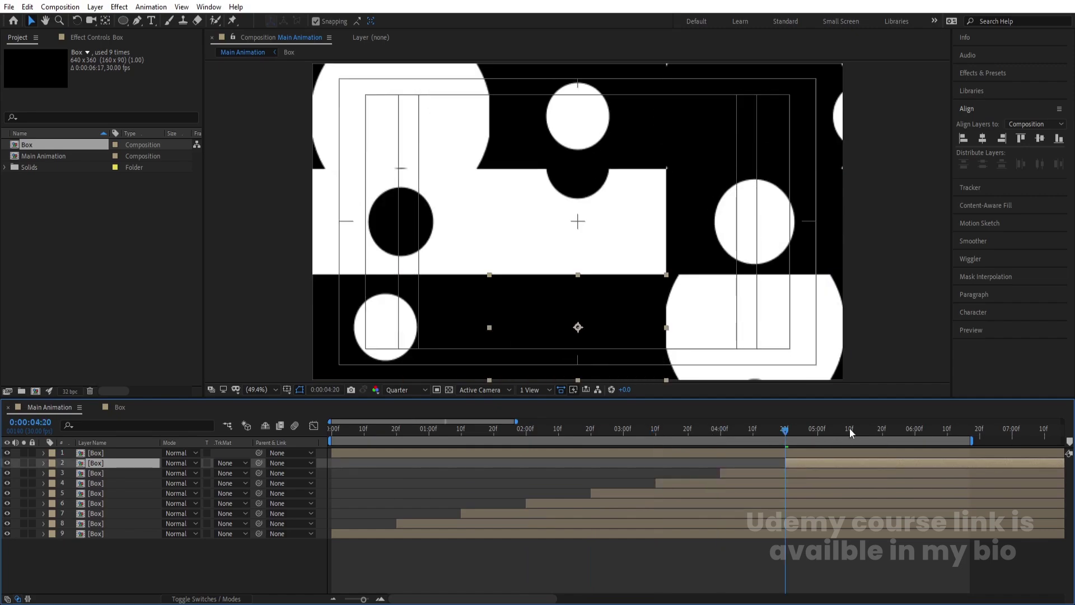
pyautogui.click(849, 428)
pyautogui.click(854, 451)
pyautogui.hotkey('alt', '[')
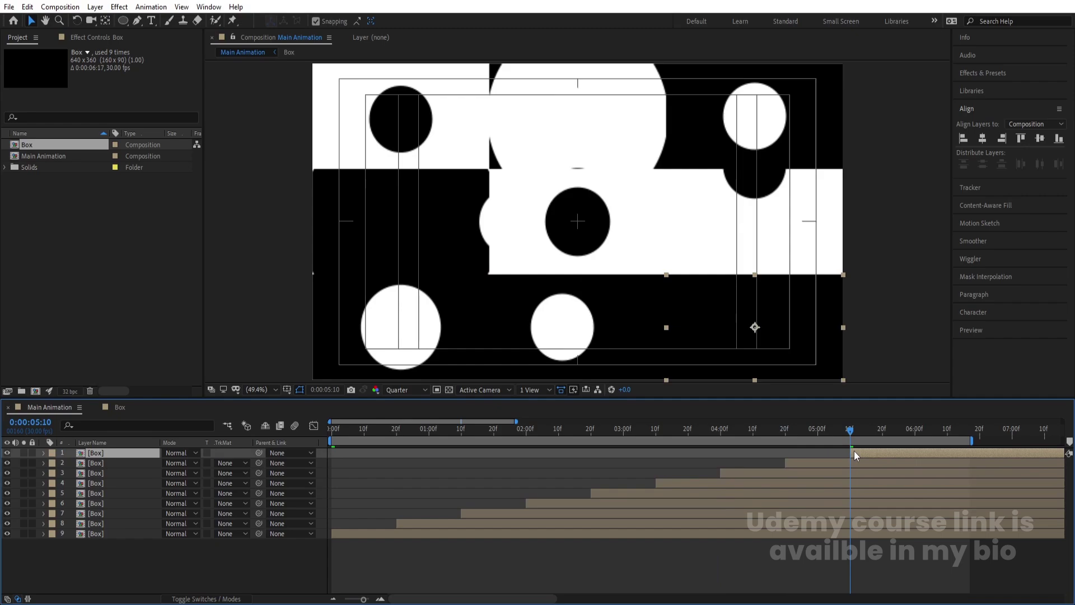
# Shift all nine staggered Box layers earlier together until the topmost one starts at the first frame, and preview the animation.
pyautogui.hotkey('ctrl', 'a')
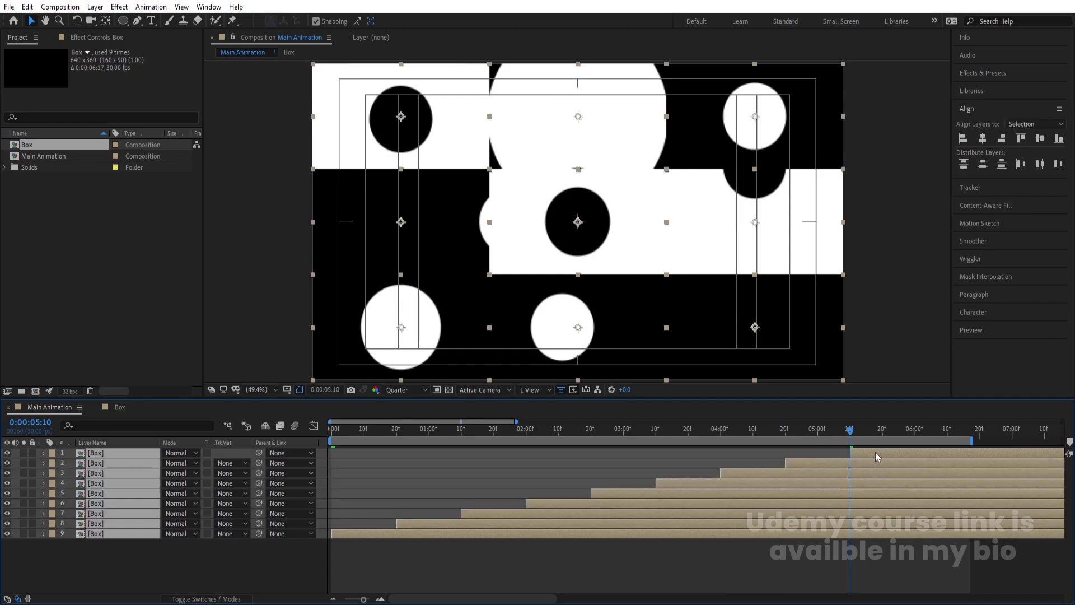
pyautogui.moveTo(875, 452); pyautogui.dragTo(356, 470)
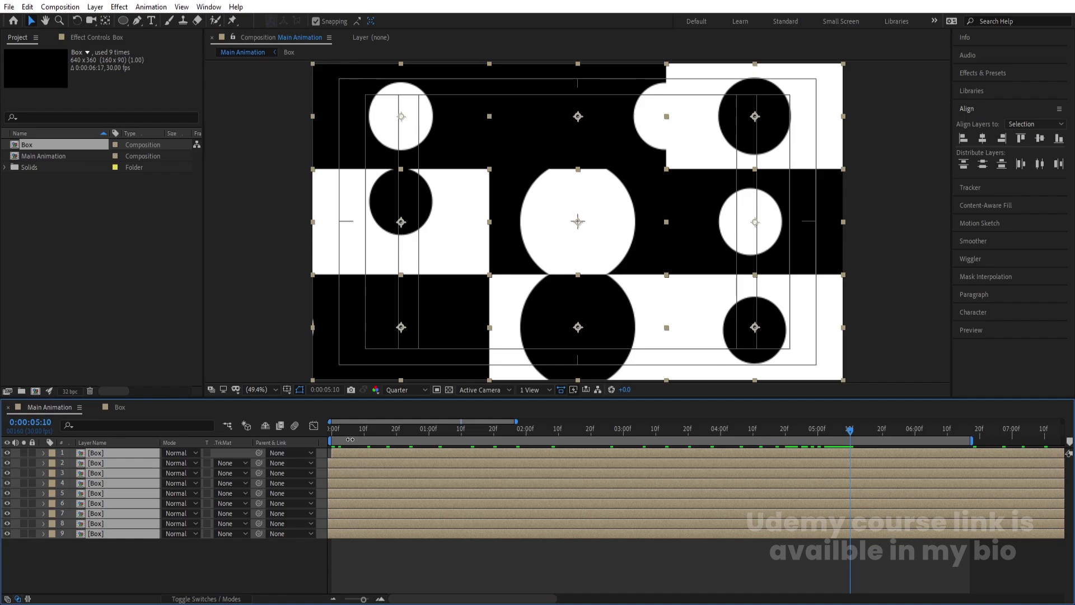
pyautogui.click(330, 436)
pyautogui.press('space')
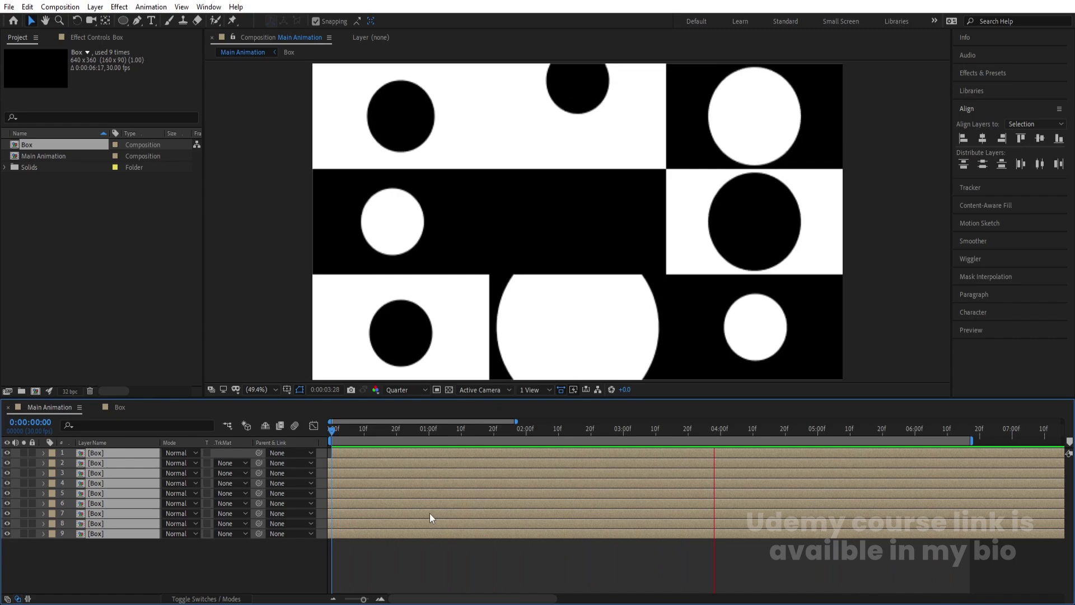
pyautogui.press('space')
# Set the preview resolution to Full, replay the animation and return to the first frame.
pyautogui.click(415, 392)
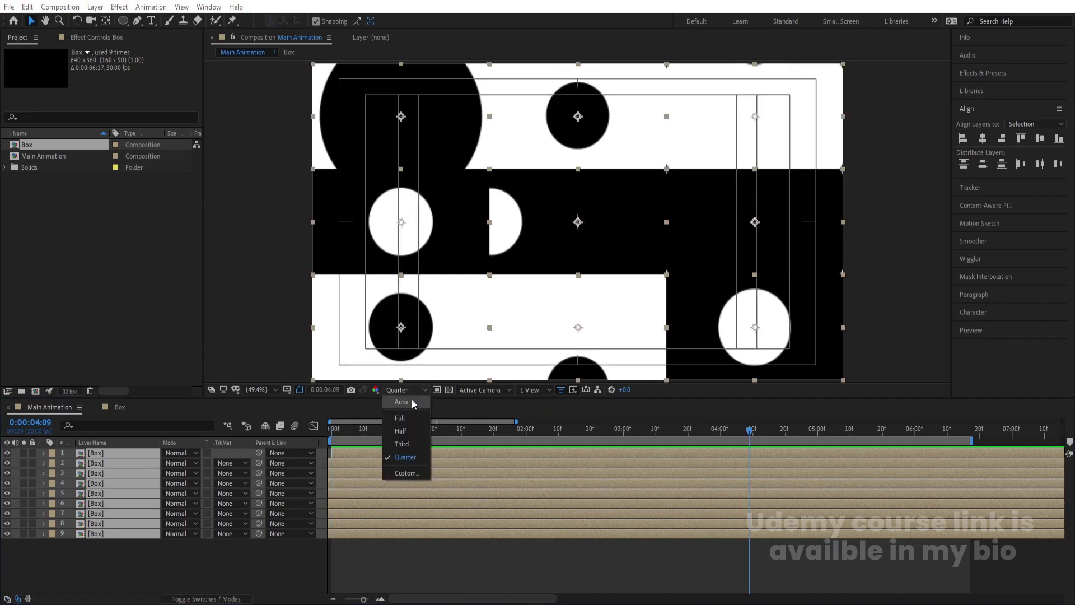
pyautogui.click(399, 416)
pyautogui.press('space')
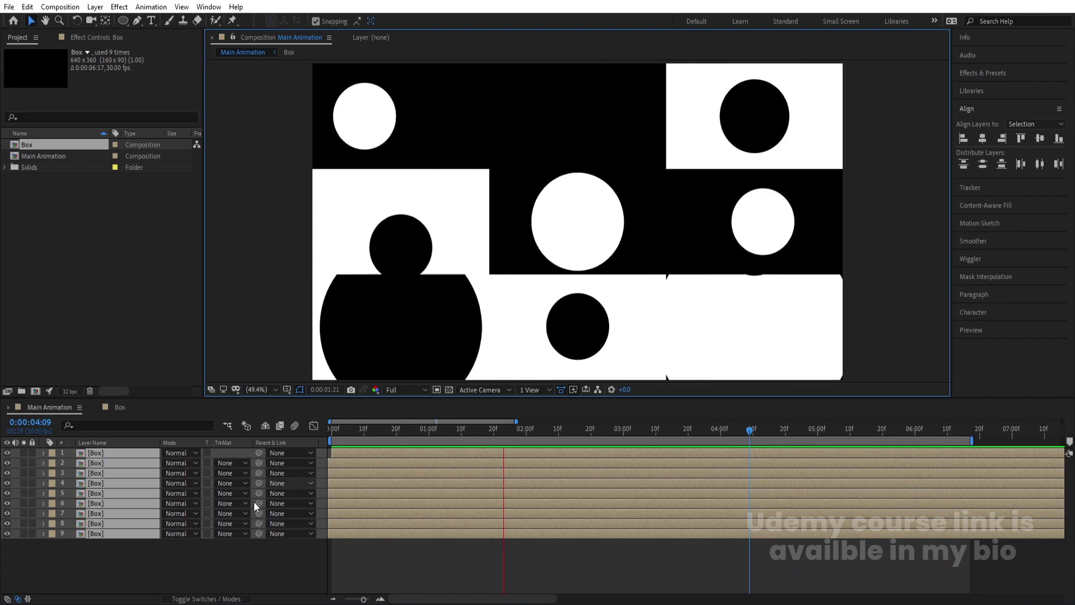
pyautogui.press('space')
pyautogui.click(187, 577)
pyautogui.click(332, 430)
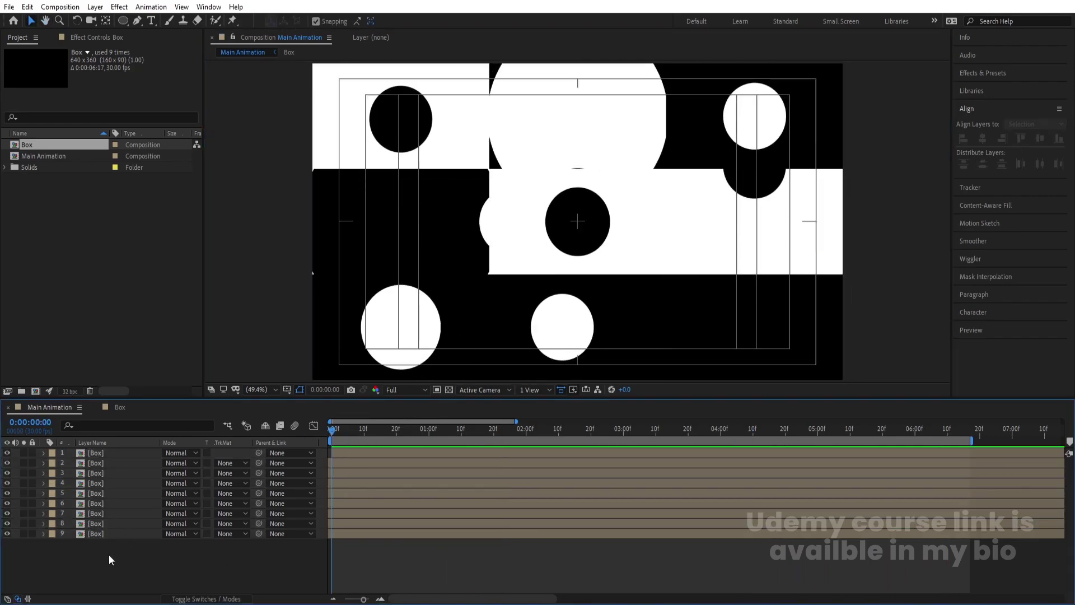
# Pre-compose all nine Box layers into a composition named Looping Animation and preview it.
pyautogui.moveTo(108, 554); pyautogui.dragTo(89, 454)
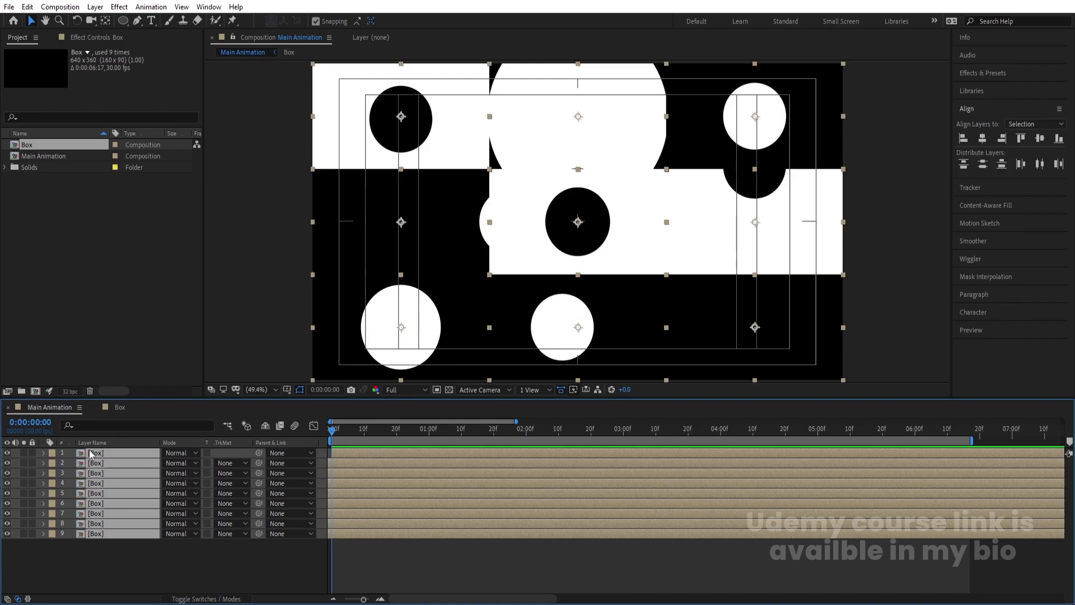
pyautogui.hotkey('ctrl', 'shift', 'c')
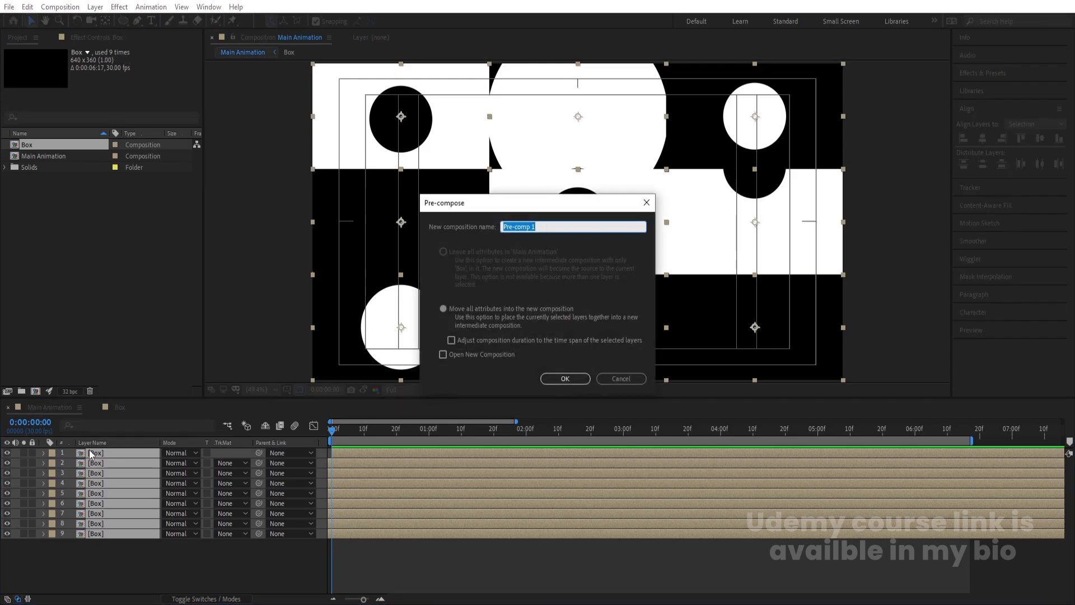
pyautogui.write('Looping Animation')
pyautogui.press('Return')
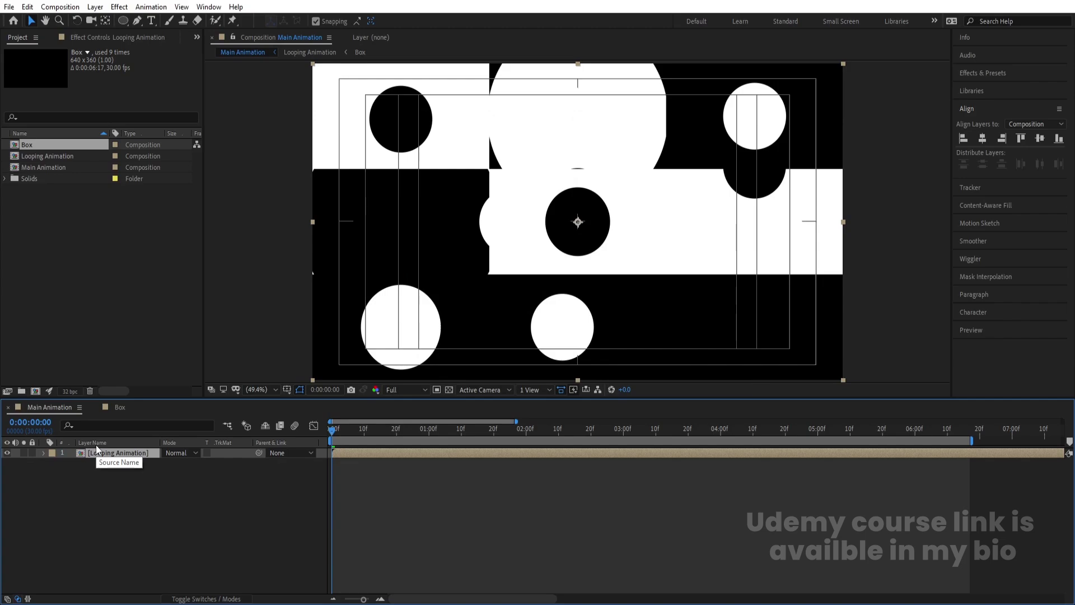
pyautogui.press('space')
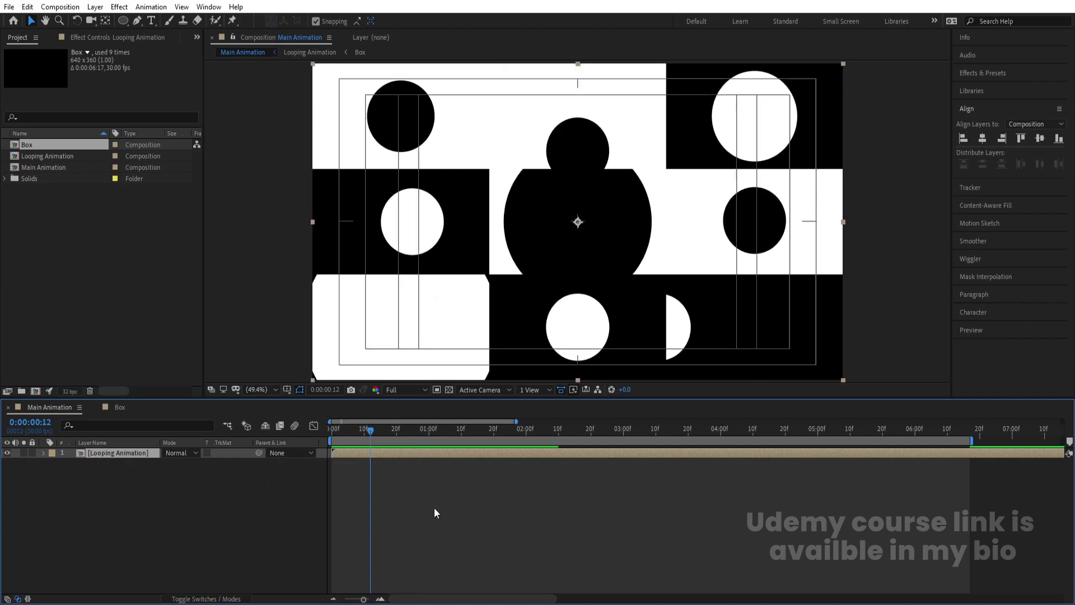
# Find the CC Sphere effect by searching "sph" and apply it to the Looping Animation layer.
pyautogui.click(976, 74)
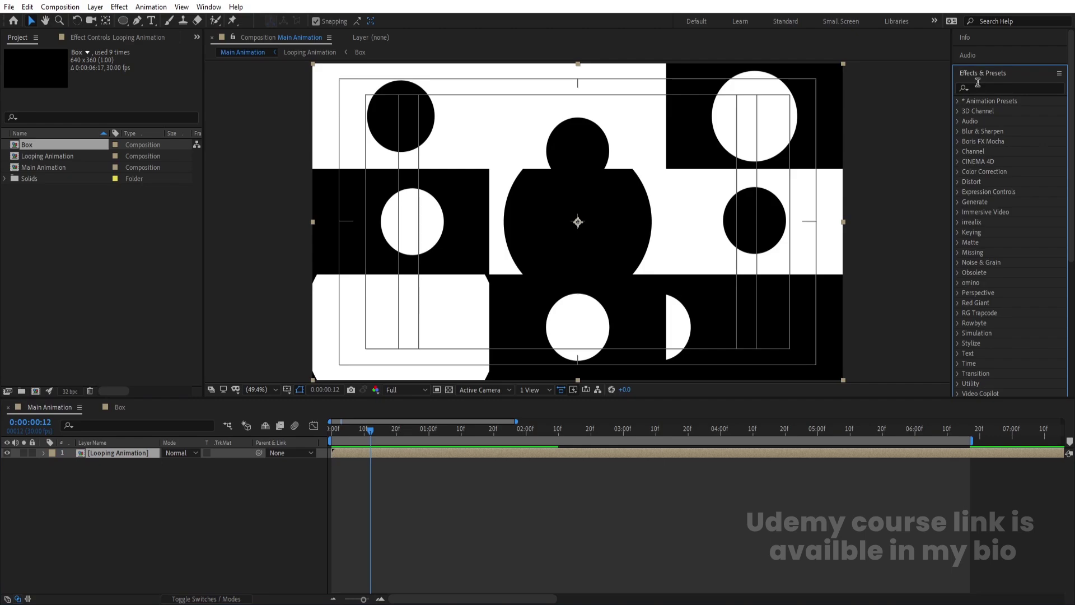
pyautogui.click(979, 89)
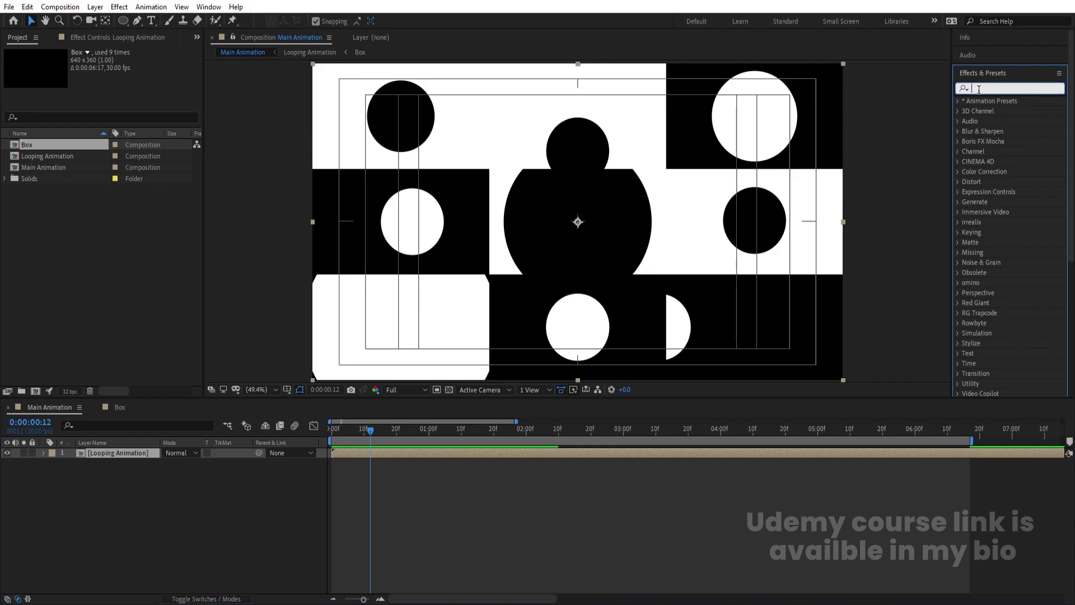
pyautogui.write('sph')
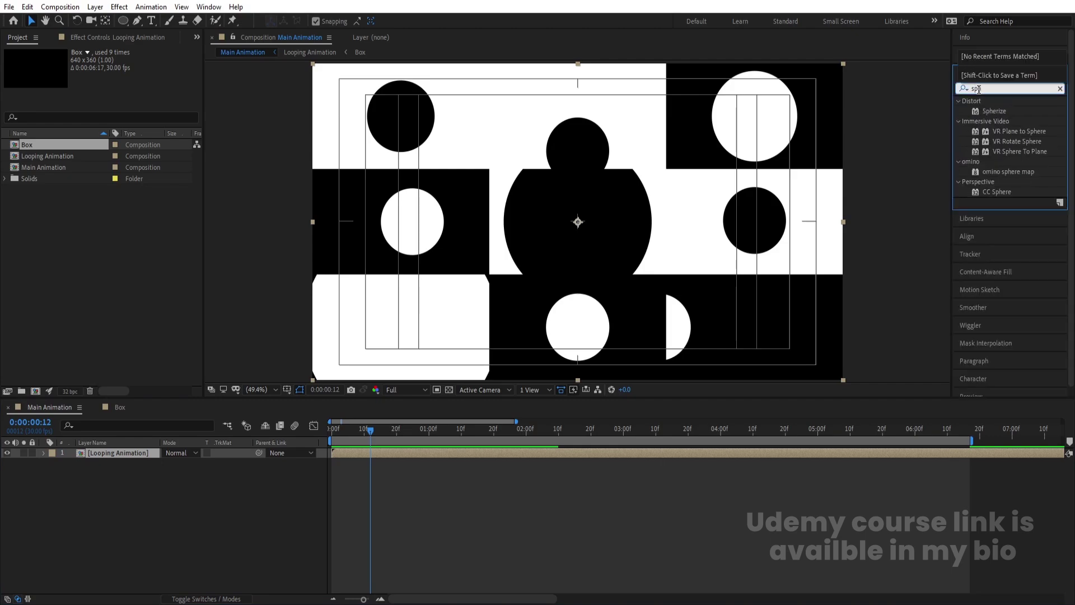
pyautogui.doubleClick(1002, 193)
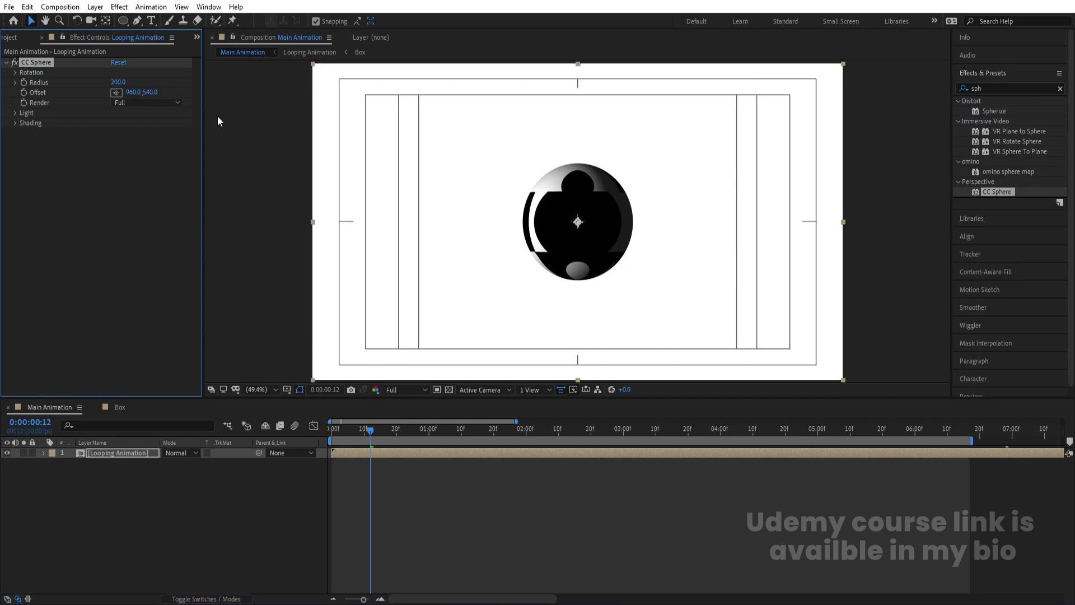
# Set the CC Sphere radius to 389 and preview the animated sphere.
pyautogui.moveTo(119, 82); pyautogui.dragTo(213, 63)
pyautogui.press('space')
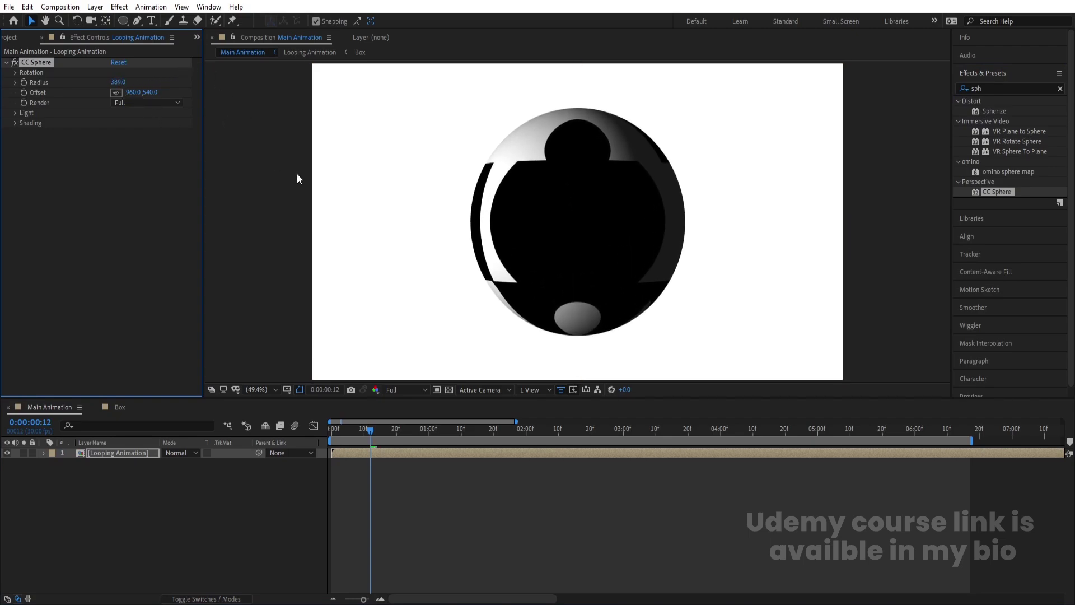
pyautogui.press('space')
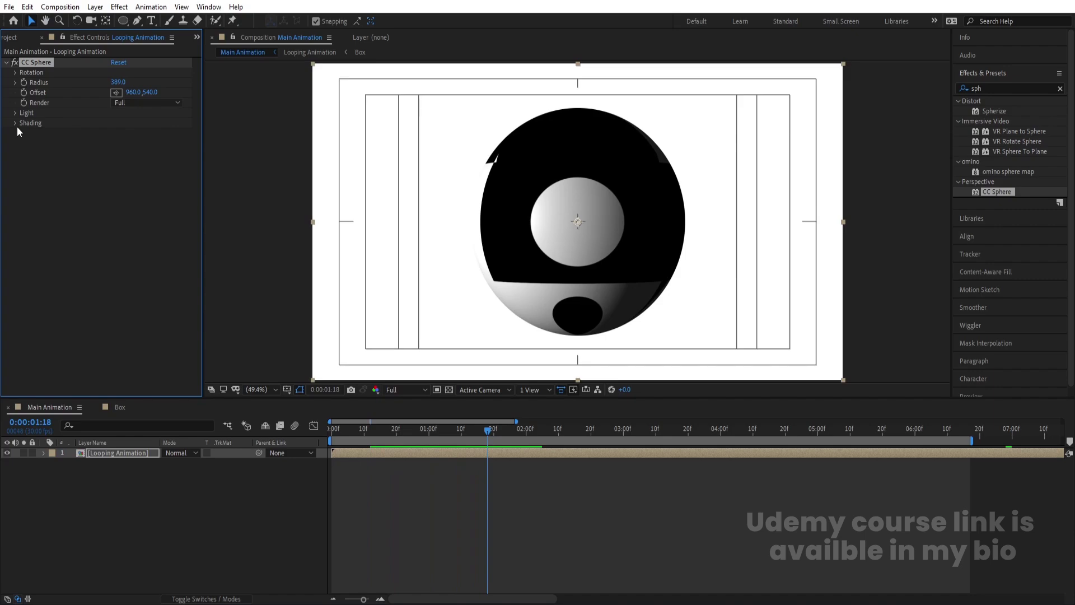
# Try softer sphere shading with Ambient at 73 and Diffuse at 25, previewing from the first frame.
pyautogui.click(15, 123)
pyautogui.moveTo(116, 133)
pyautogui.mouseDown()
pyautogui.moveTo(139, 142)
pyautogui.moveTo(84, 142)
pyautogui.moveTo(150, 131)
pyautogui.moveTo(114, 143)
pyautogui.mouseUp()
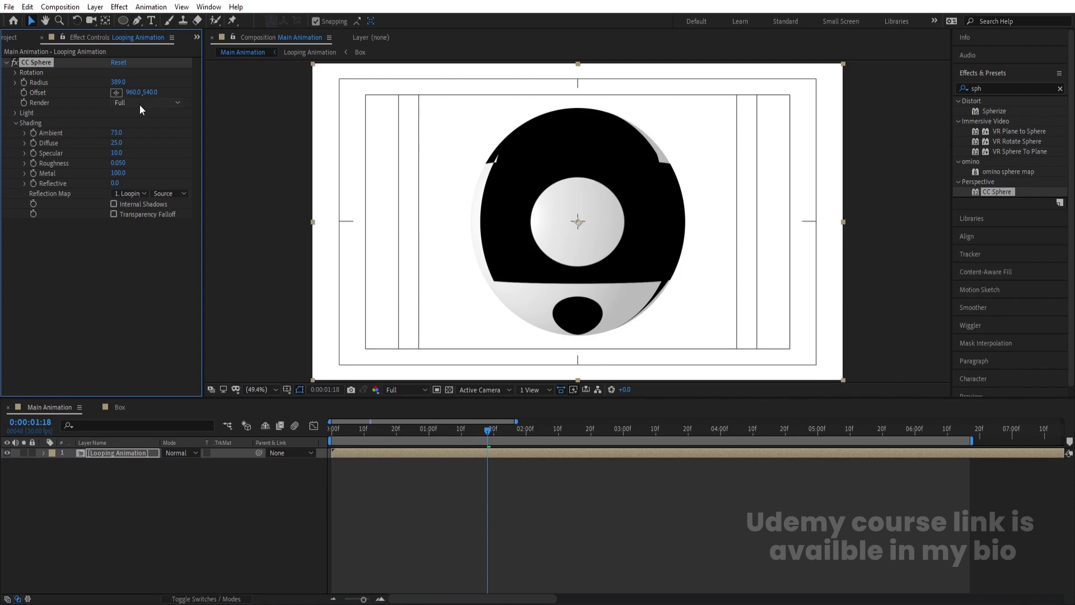
pyautogui.click(333, 428)
pyautogui.press('space')
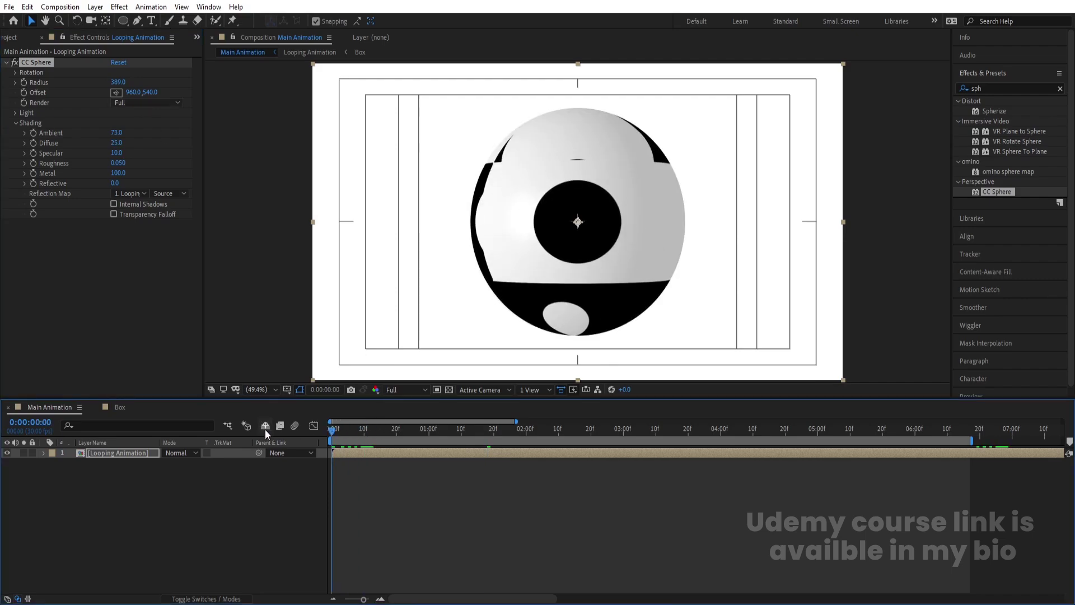
pyautogui.click(369, 452)
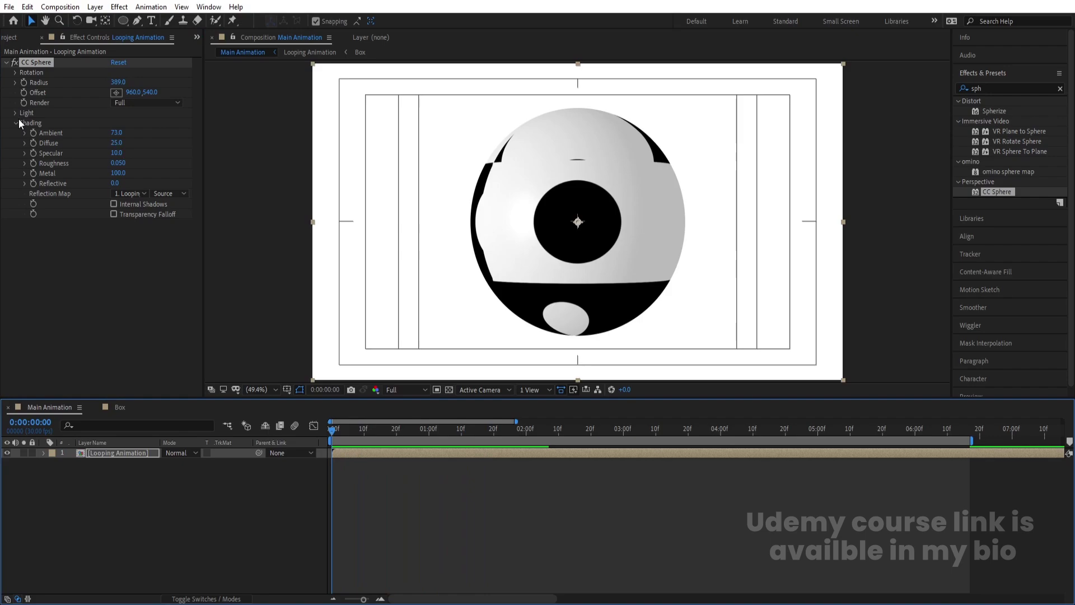
# Try rotating the sphere by about 128° around Y and also around X.
pyautogui.click(15, 73)
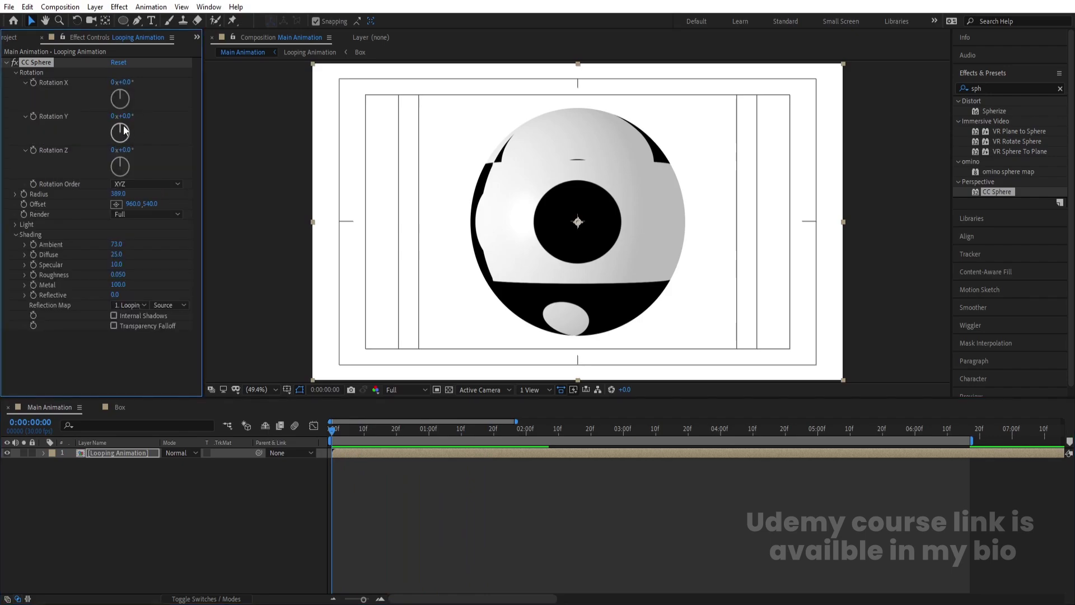
pyautogui.moveTo(125, 130); pyautogui.dragTo(146, 147)
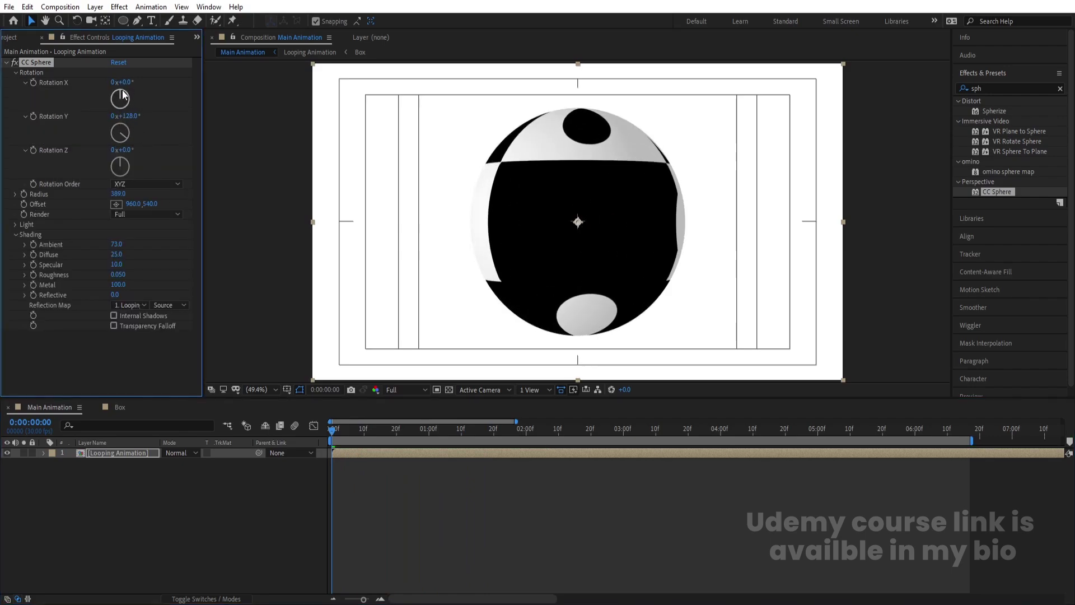
pyautogui.moveTo(124, 97); pyautogui.dragTo(160, 132)
# Undo the sphere's rotation and shading changes.
pyautogui.hotkey('ctrl', 'z')
pyautogui.hotkey('ctrl', 'z')
pyautogui.hotkey('ctrl', 'z')
pyautogui.hotkey('ctrl', 'z')
pyautogui.press('space')
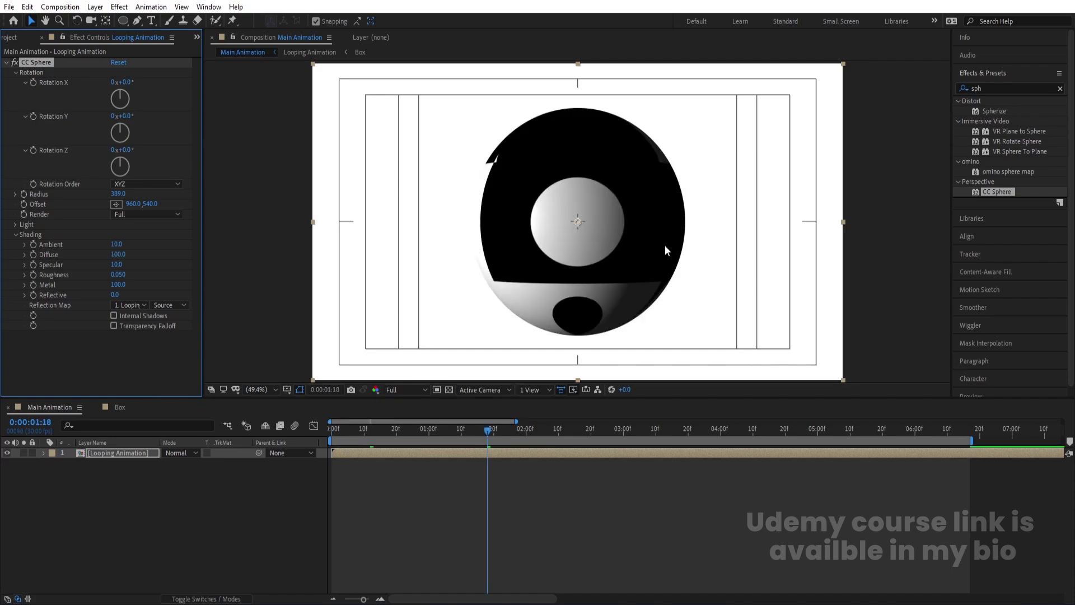
# Undo the CC Sphere effect on the Looping Animation layer and preview the flat grid.
pyautogui.hotkey('ctrl', 'z')
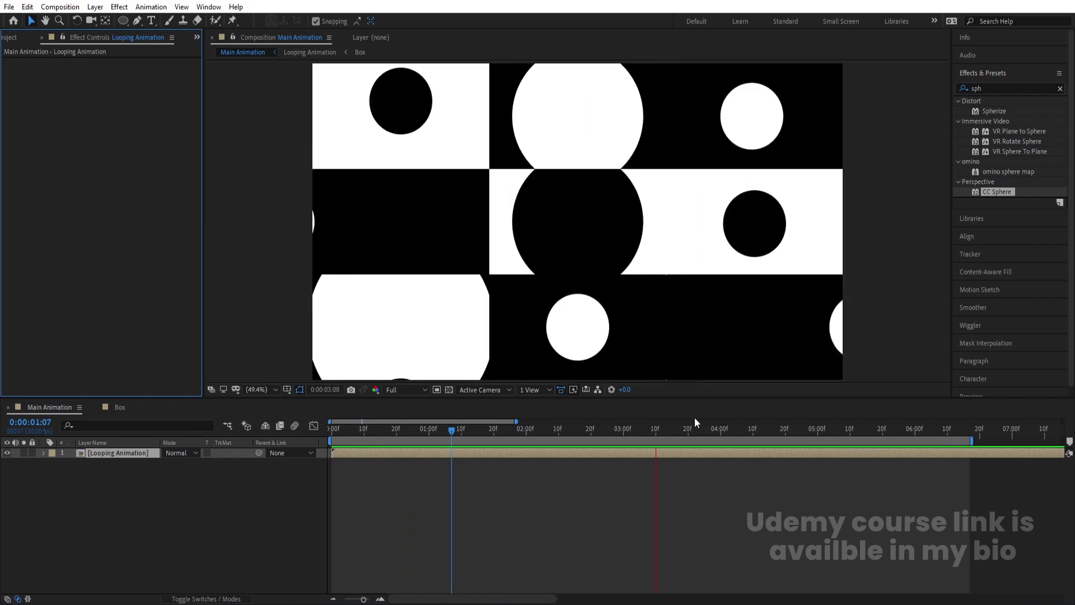
pyautogui.press('space')
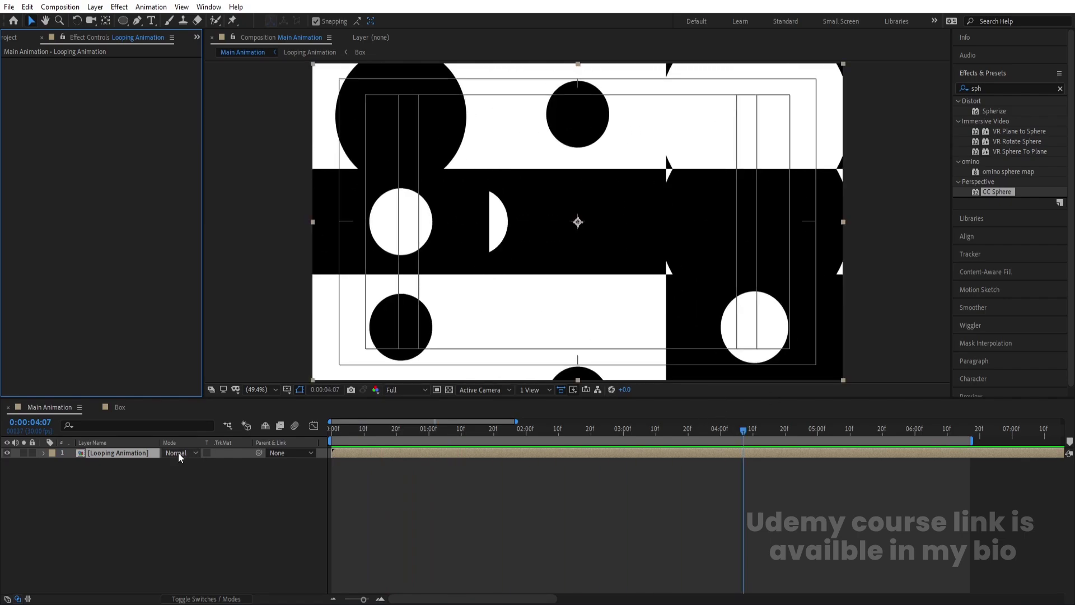
# In the Box composition, add a Drop Shadow with softness 112 to the rectangular frame and preview the grid in Main Animation.
pyautogui.click(126, 408)
pyautogui.press('u')
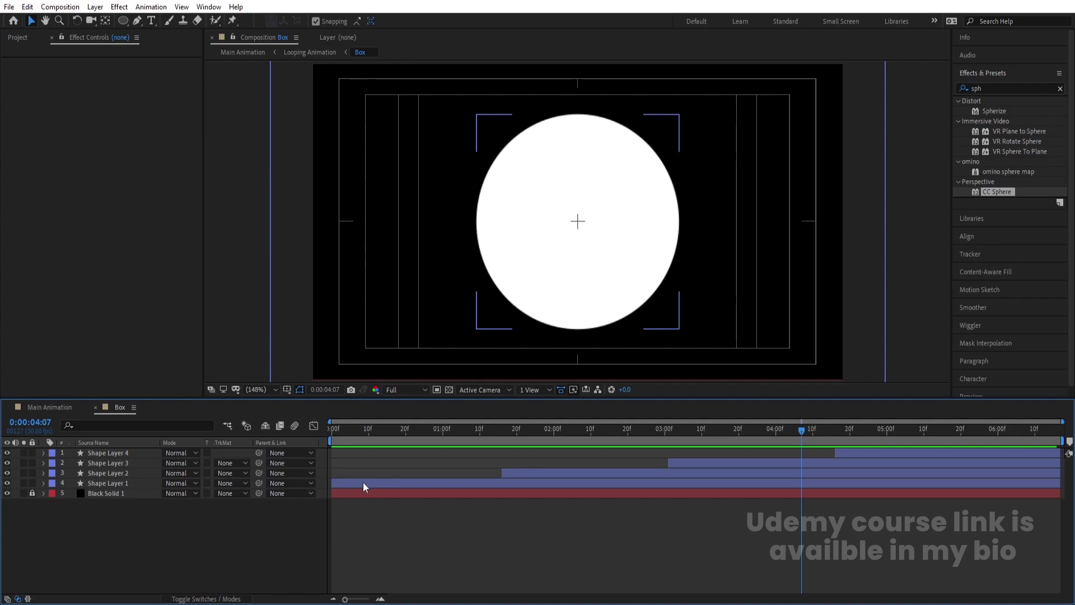
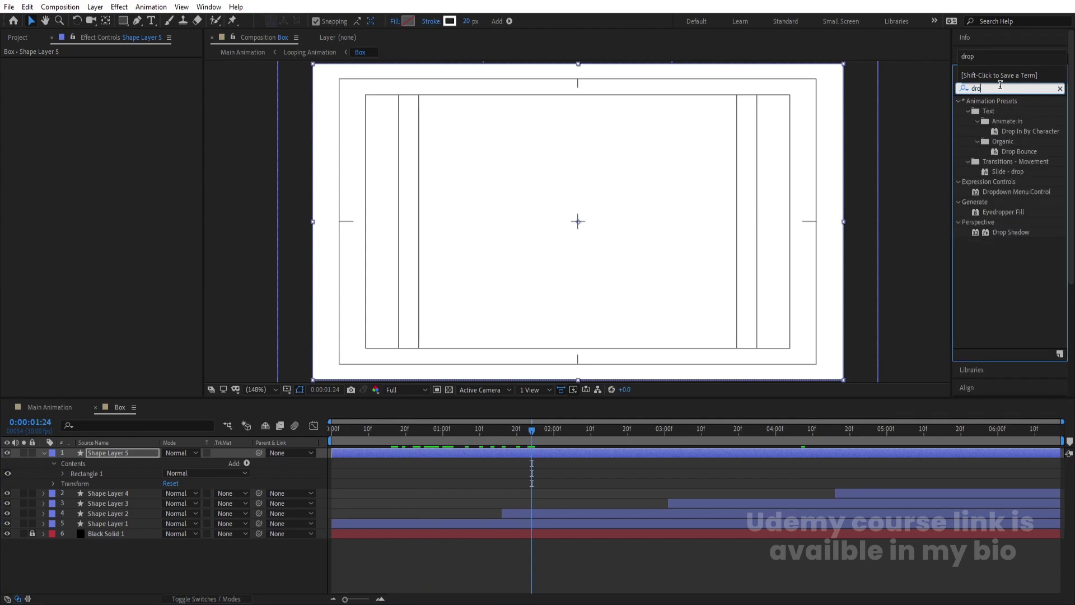
pyautogui.doubleClick(1012, 231)
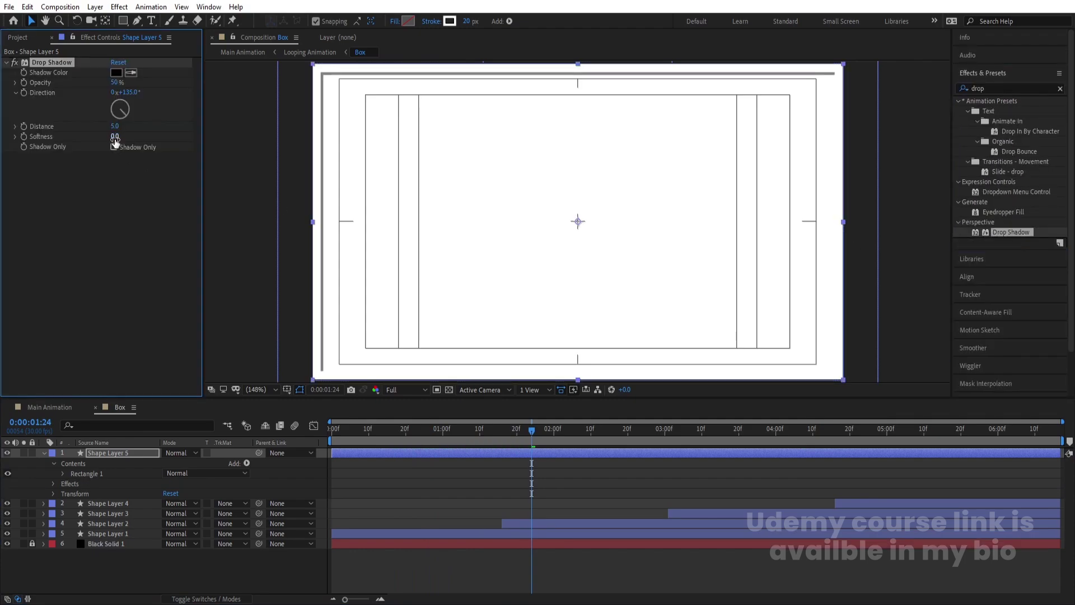
pyautogui.moveTo(115, 137); pyautogui.dragTo(202, 137)
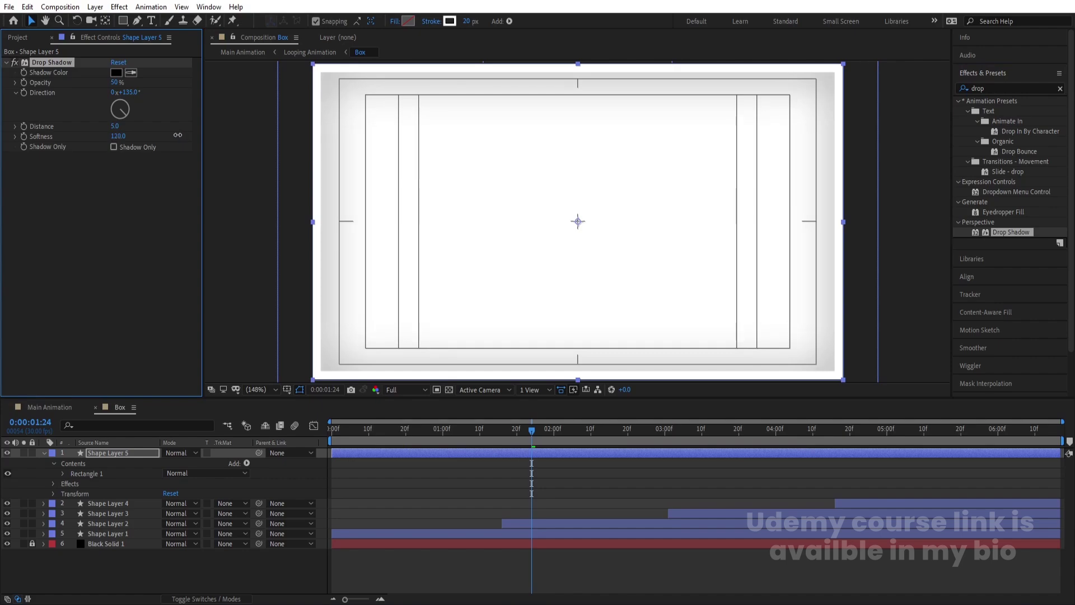
pyautogui.click(65, 407)
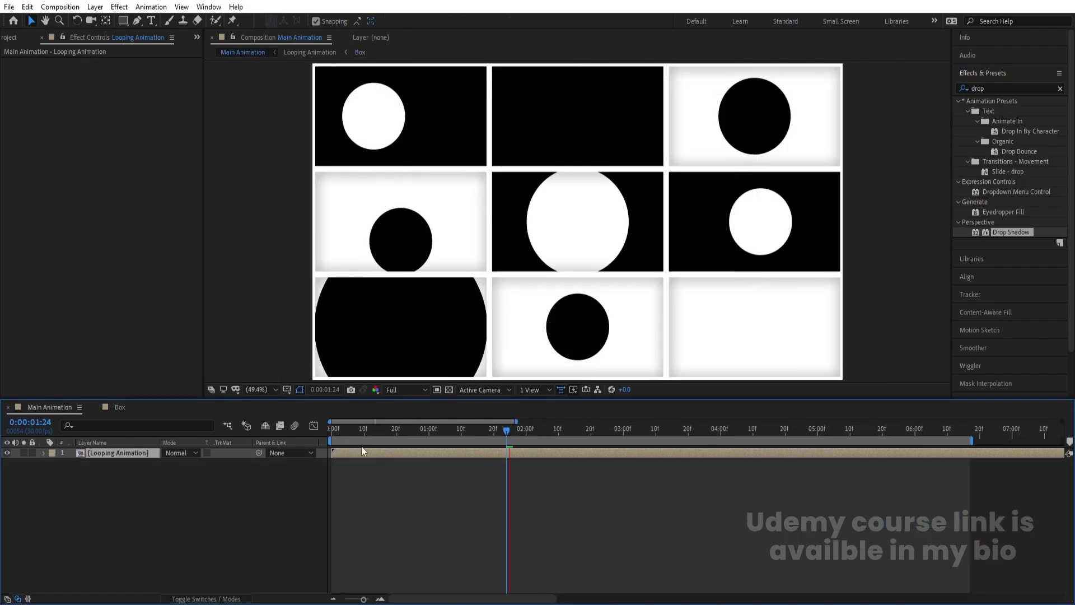
pyautogui.press('space')
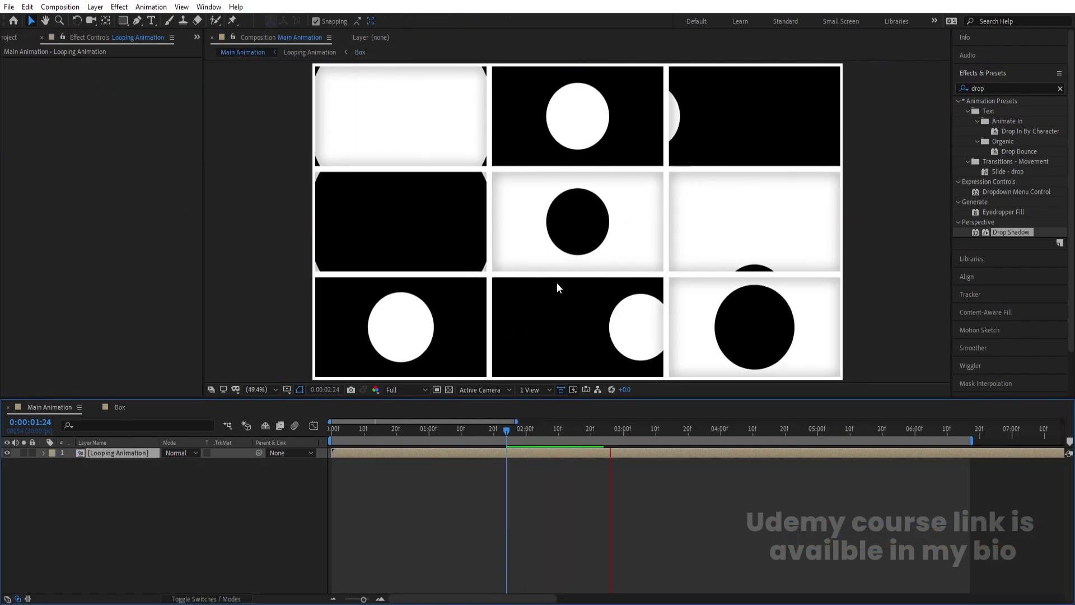
pyautogui.press('space')
# Try a 5 px stroke on the Box frame and preview the grid in Main Animation.
pyautogui.click(120, 407)
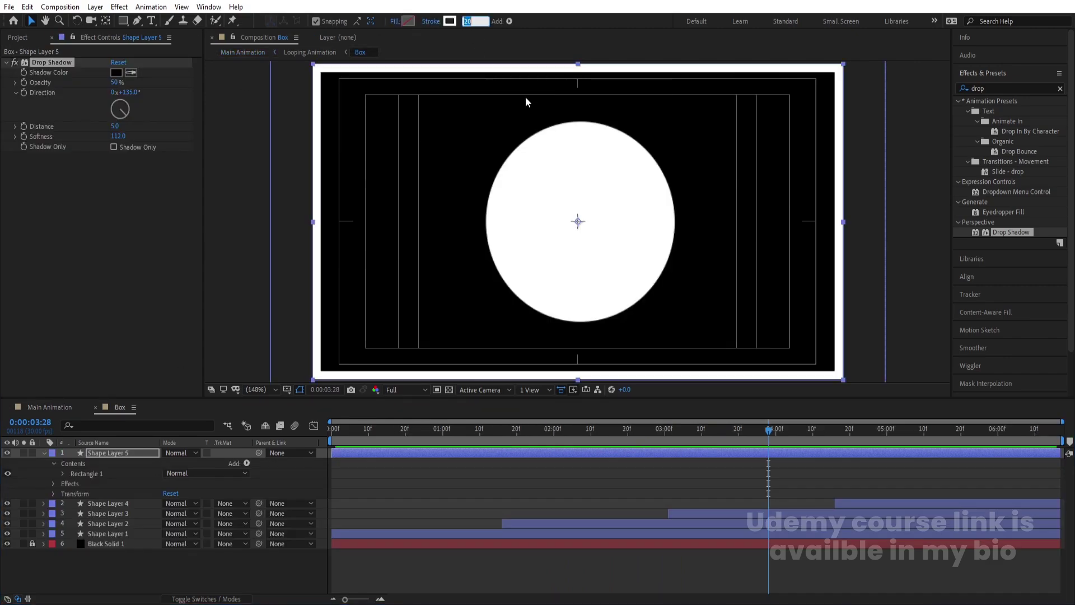
pyautogui.write('5')
pyautogui.press('Return')
pyautogui.click(58, 409)
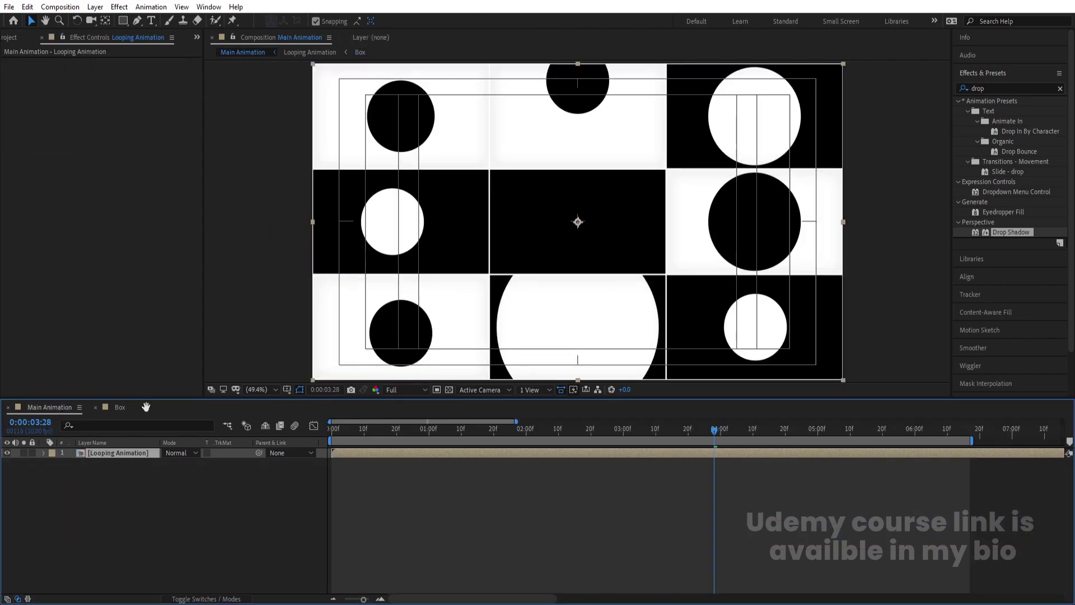
pyautogui.press('space')
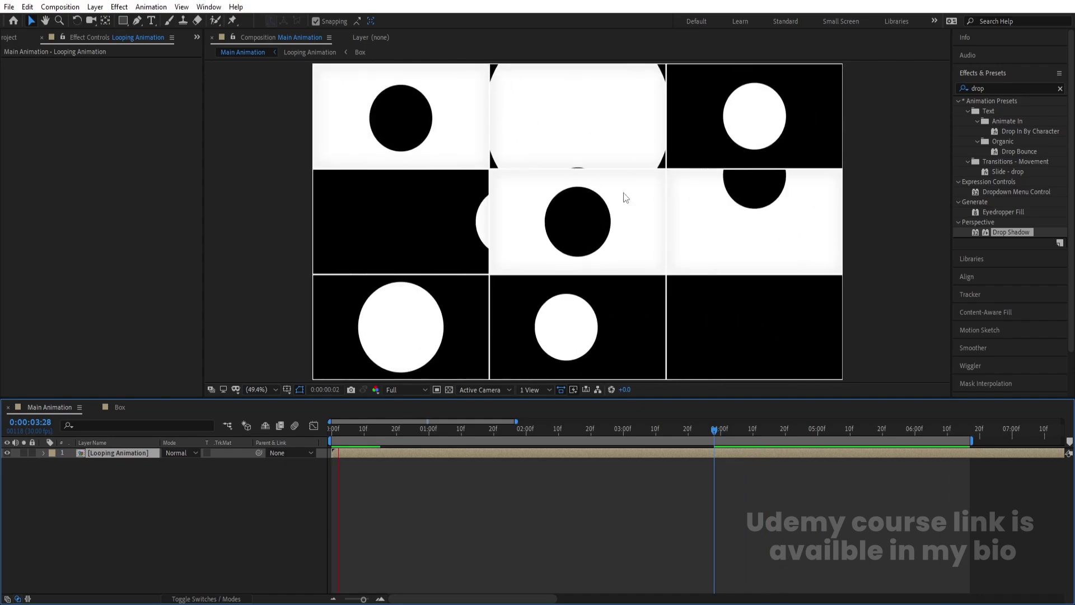
# Set the stroke width of the frame in the Box composition to 20 px.
pyautogui.click(126, 407)
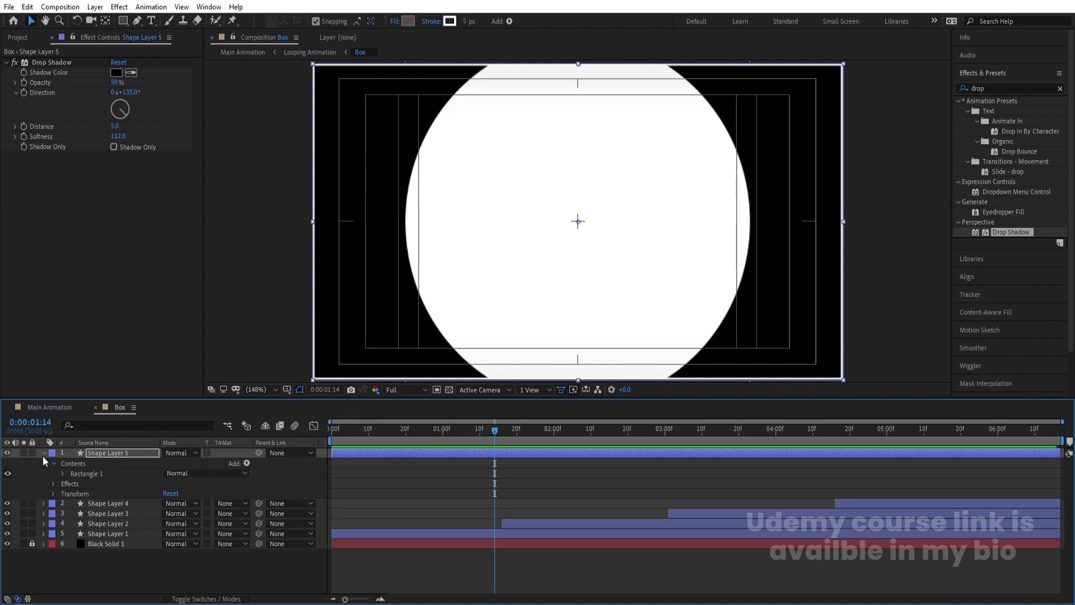
pyautogui.click(93, 452)
pyautogui.press('s')
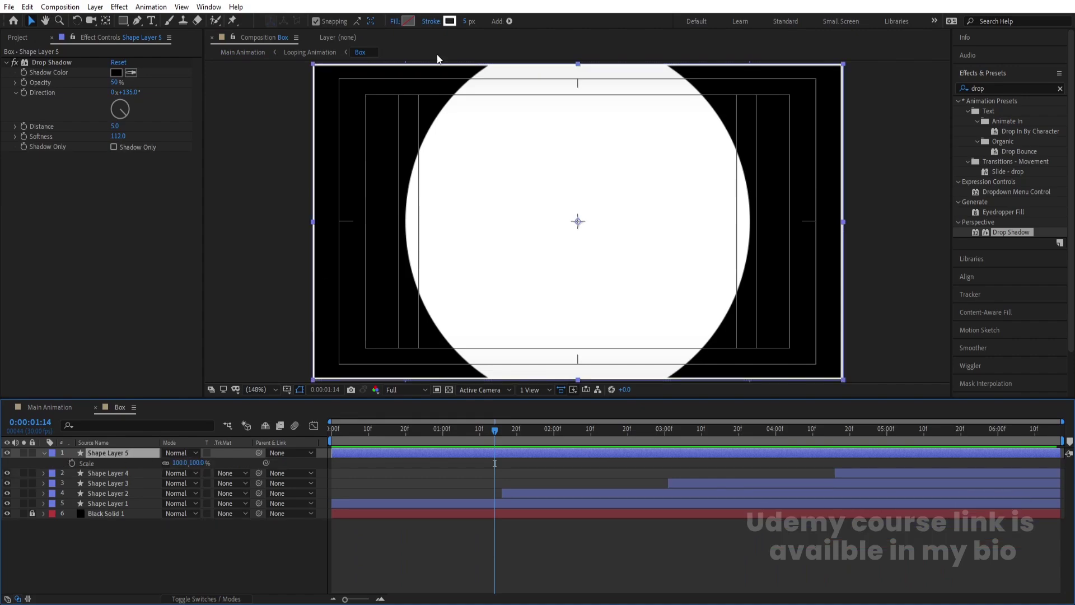
pyautogui.press('Return')
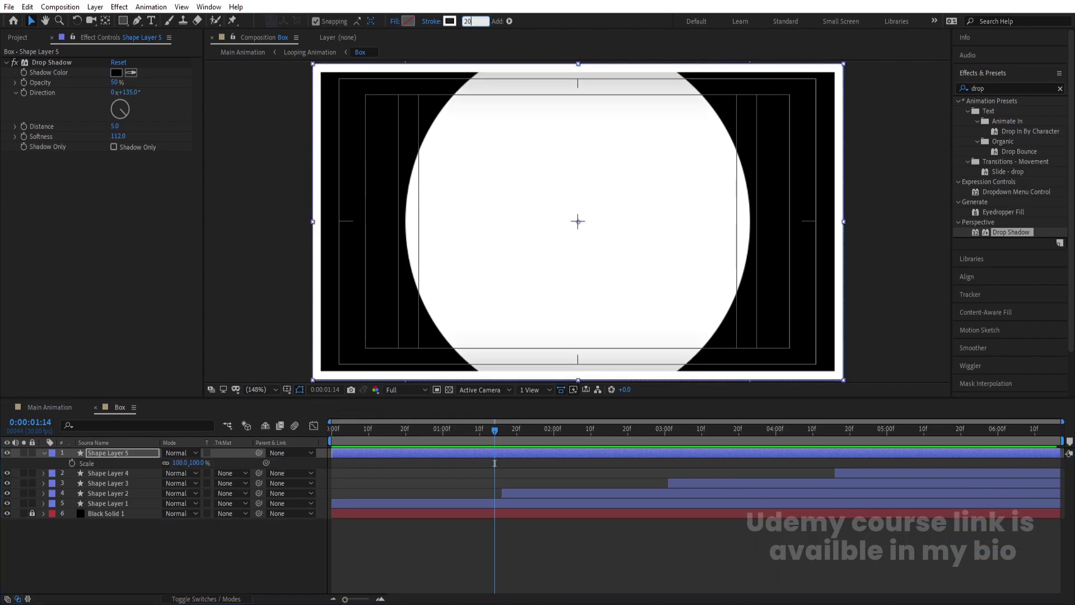
pyautogui.click(105, 530)
# Duplicate the frame layer Shape Layer 5 and use the copy as its alpha inverted matte.
pyautogui.click(102, 455)
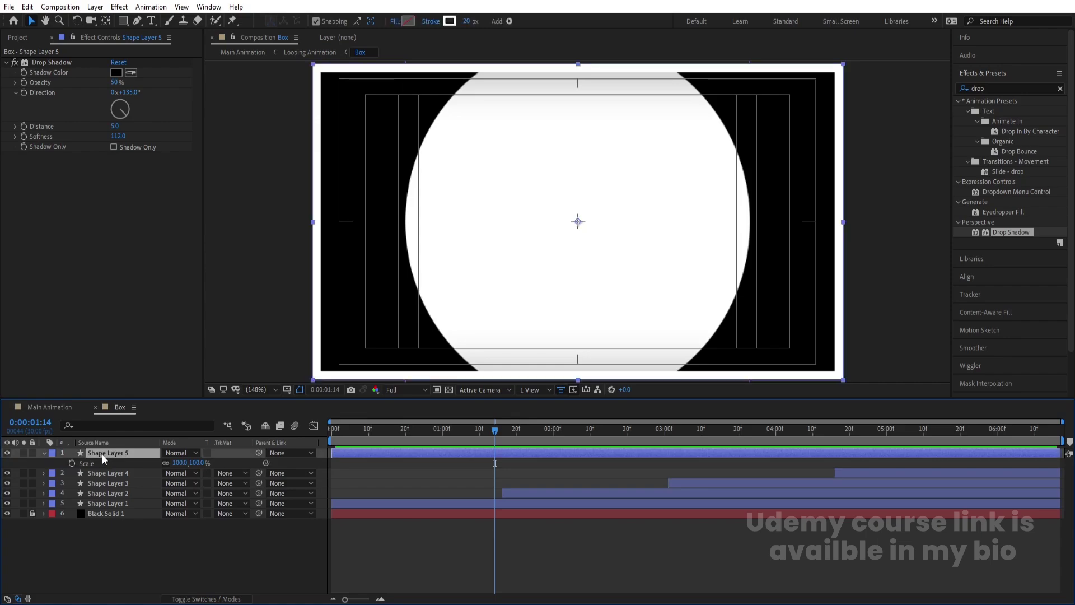
pyautogui.hotkey('ctrl', 'd')
pyautogui.click(226, 463)
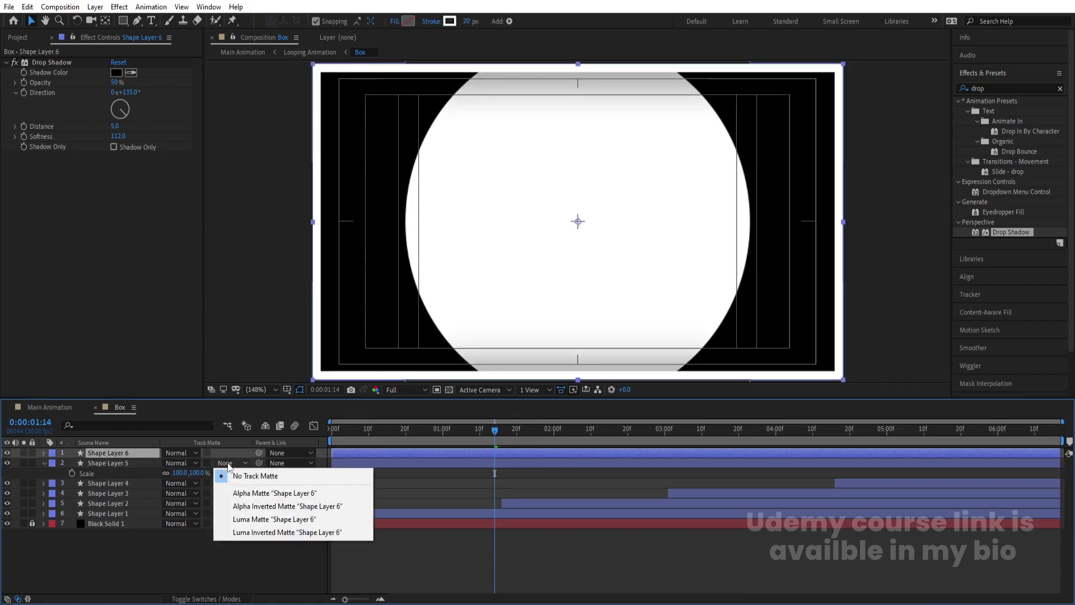
pyautogui.click(243, 495)
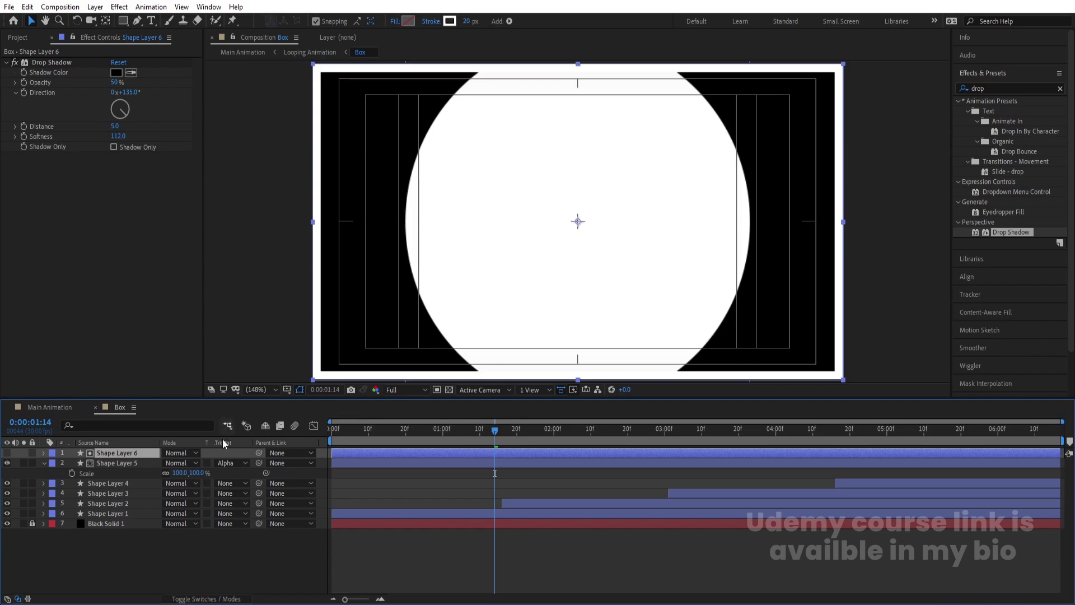
pyautogui.click(228, 463)
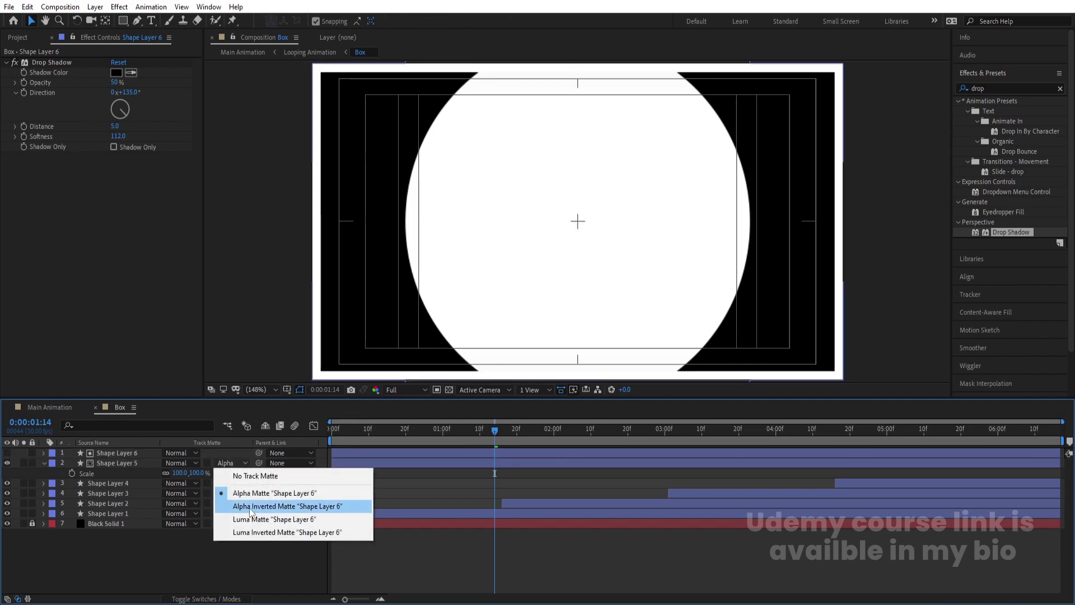
pyautogui.click(250, 507)
# Reduce the stroke width of the matte layer Shape Layer 6 and preview the grid in Main Animation.
pyautogui.click(103, 452)
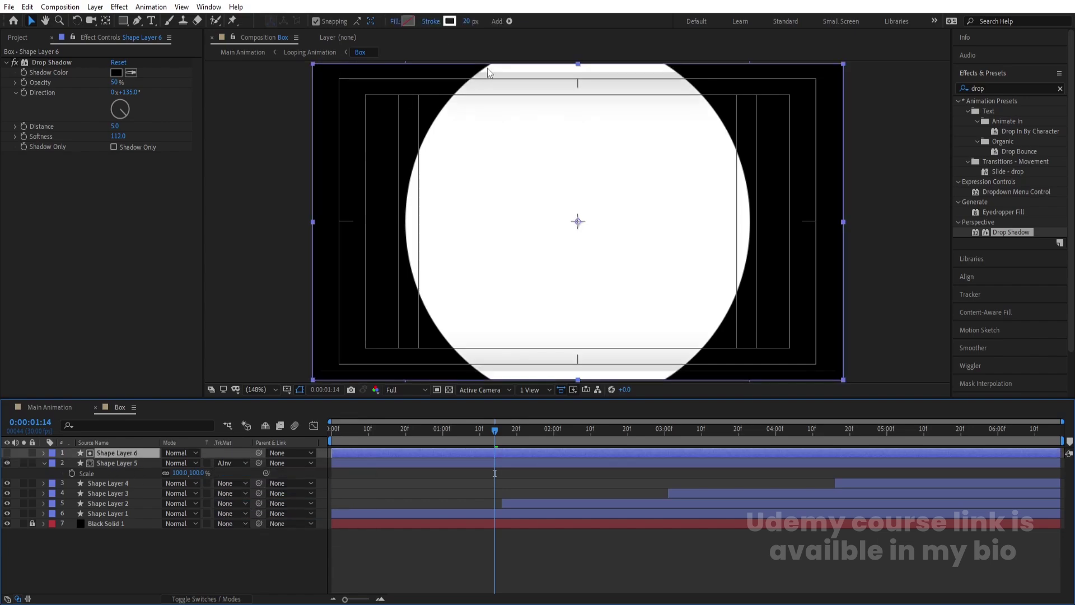
pyautogui.moveTo(467, 22); pyautogui.dragTo(464, 23)
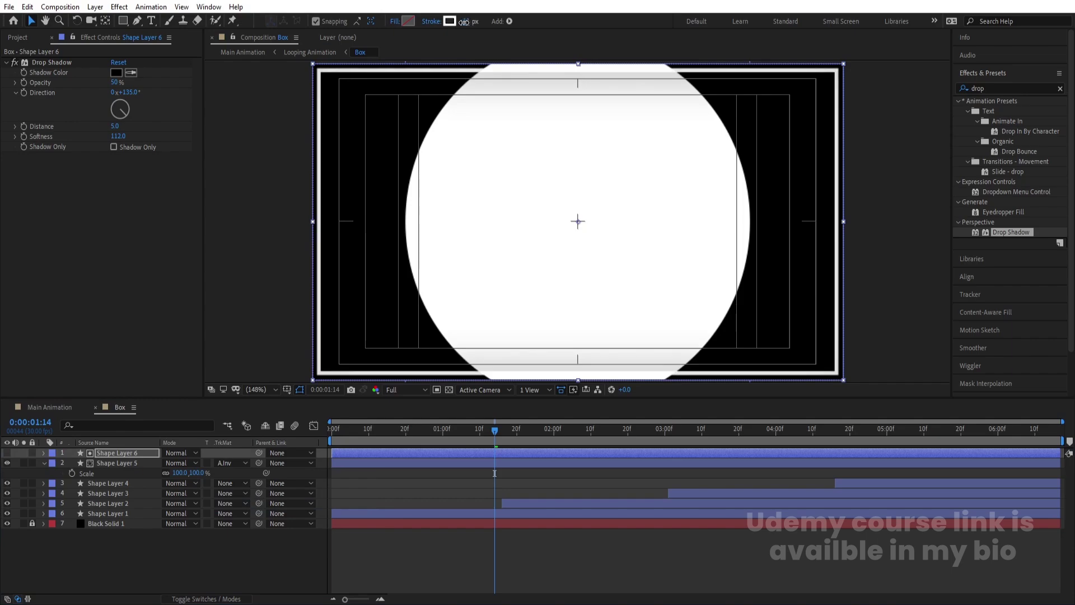
pyautogui.click(50, 407)
pyautogui.press('space')
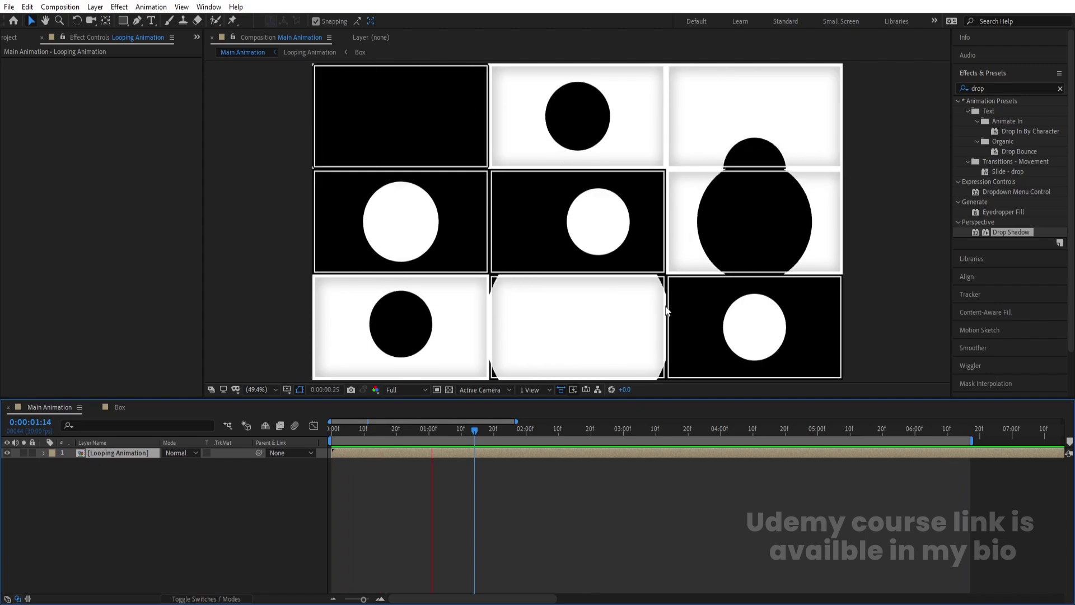
pyautogui.press('space')
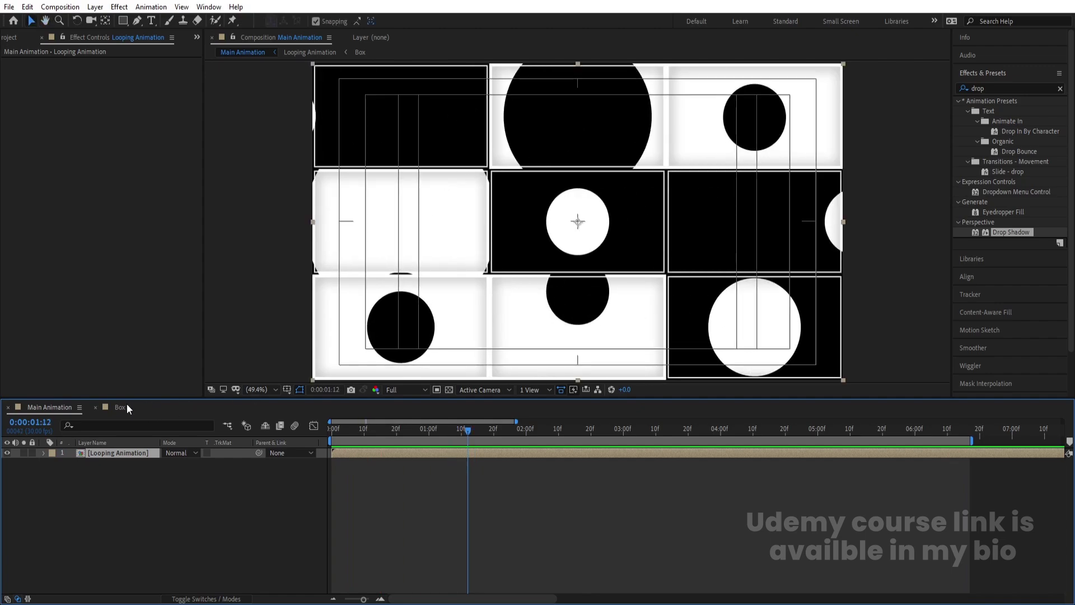
# In the Box composition, add a Drop Shadow with white shadow color to the white circle on Shape Layer 1.
pyautogui.click(120, 407)
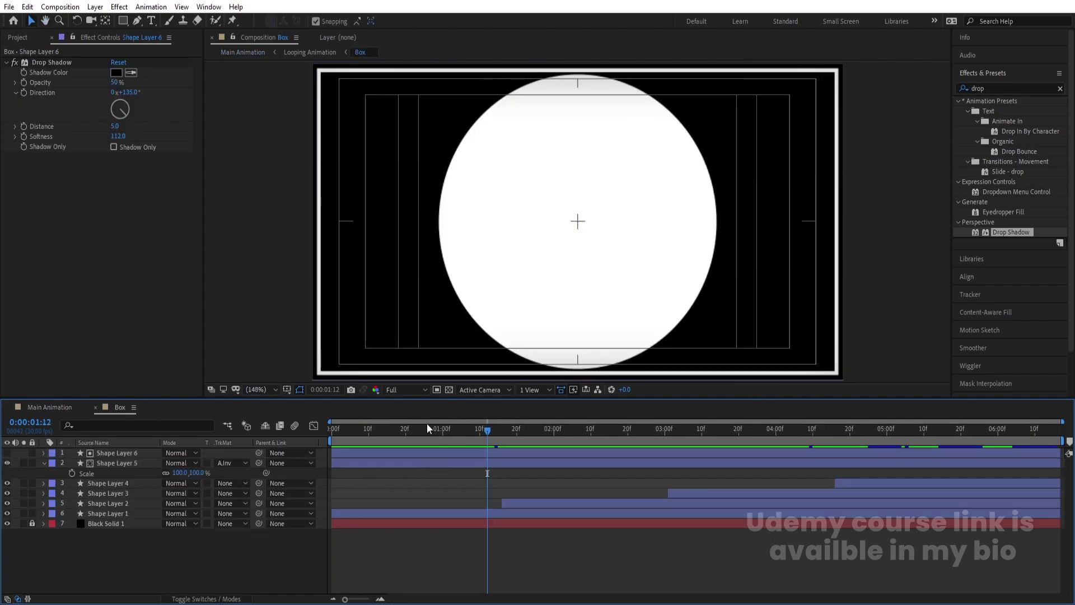
pyautogui.moveTo(427, 429)
pyautogui.mouseDown()
pyautogui.moveTo(394, 429)
pyautogui.moveTo(439, 435)
pyautogui.mouseUp()
pyautogui.click(448, 512)
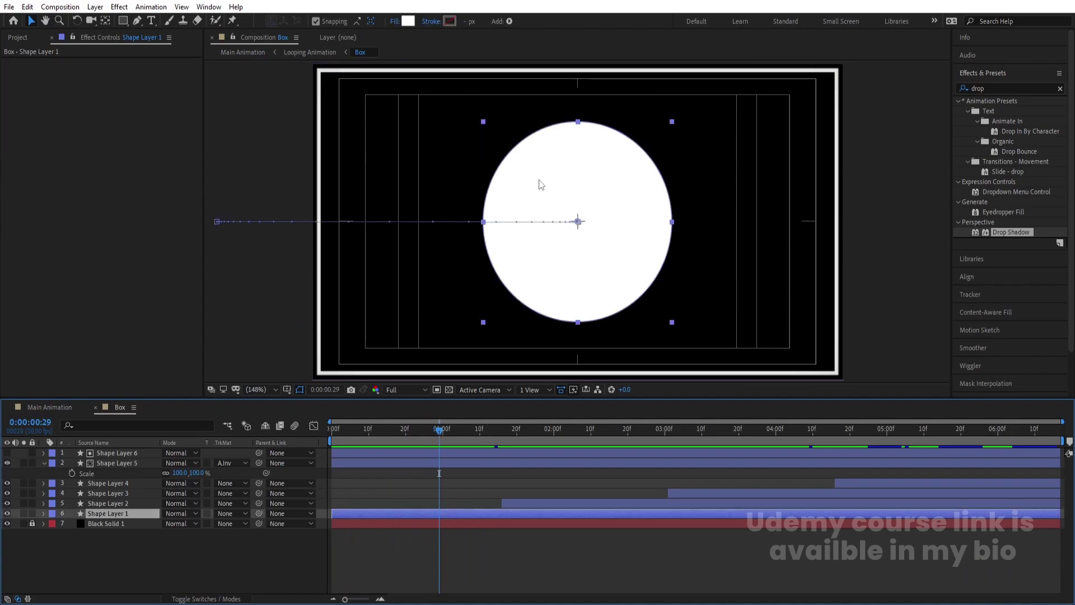
pyautogui.click(549, 199)
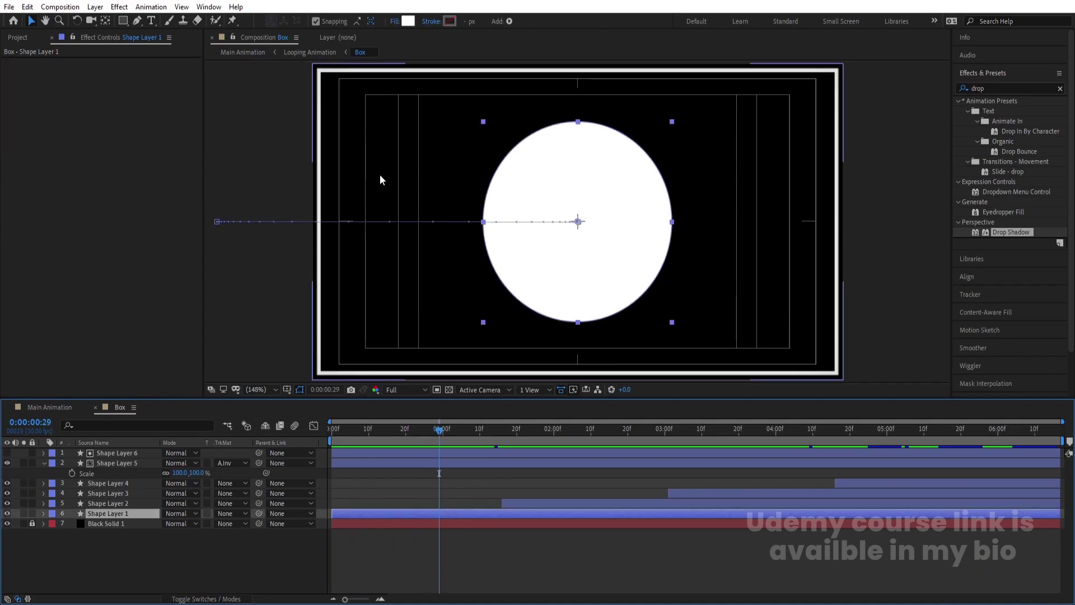
pyautogui.doubleClick(1007, 233)
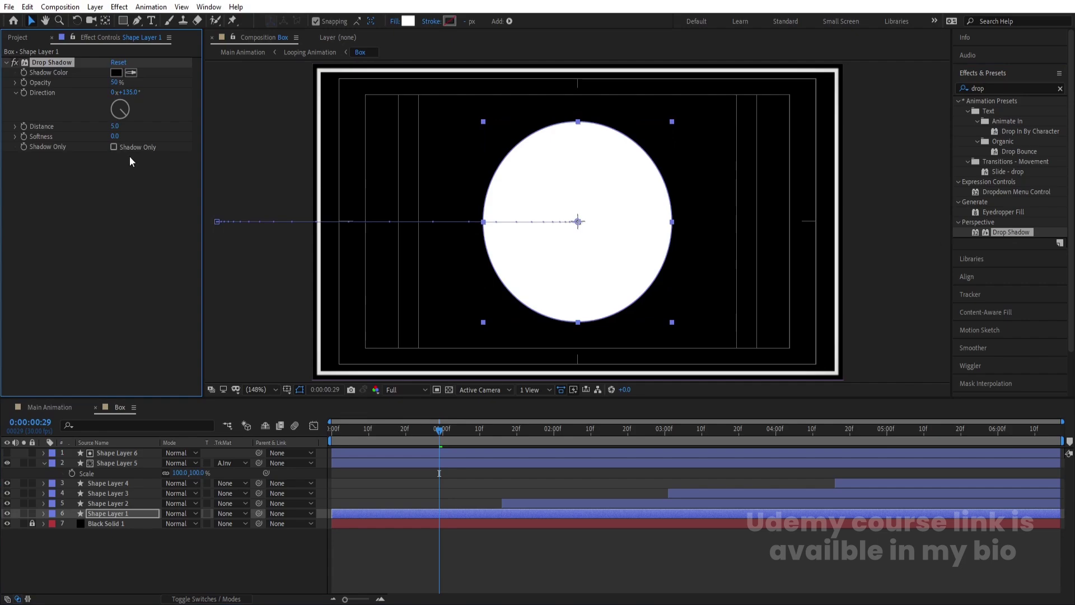
pyautogui.click(116, 73)
pyautogui.moveTo(146, 258); pyautogui.dragTo(115, 236)
pyautogui.click(359, 239)
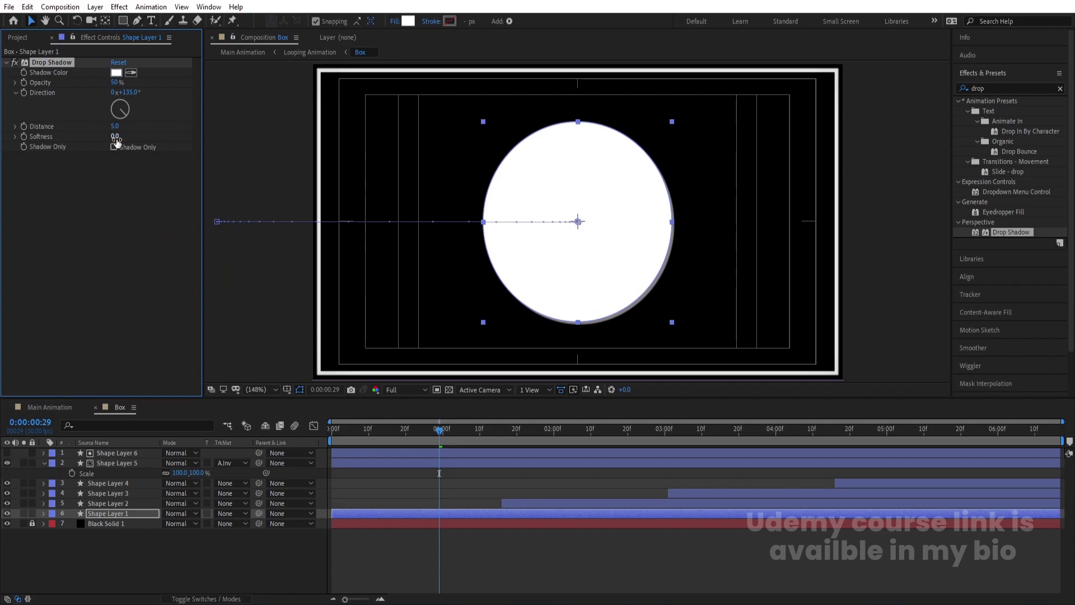
# Try several distances for the circle's drop shadow, settling on distance 20, softness 88 and opacity 30%.
pyautogui.moveTo(116, 140); pyautogui.dragTo(161, 143)
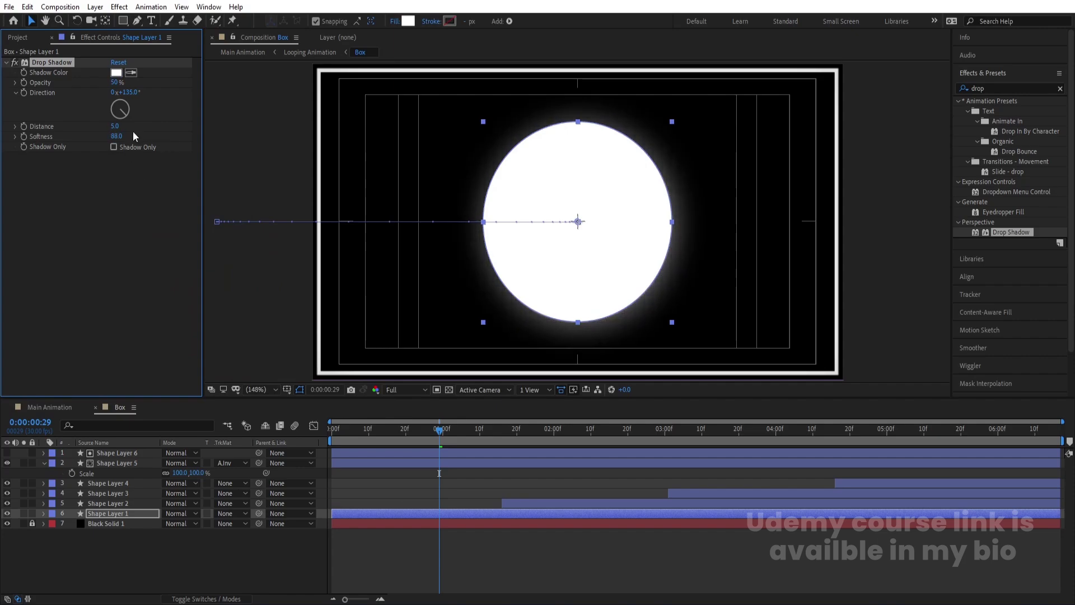
pyautogui.write('100')
pyautogui.press('Return')
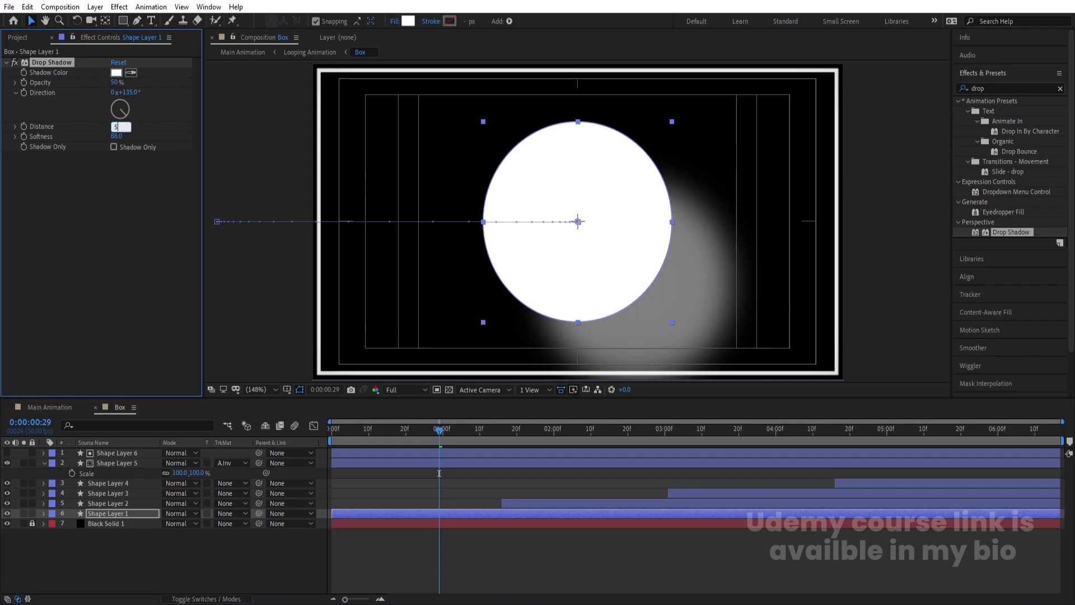
pyautogui.moveTo(117, 128); pyautogui.dragTo(116, 128)
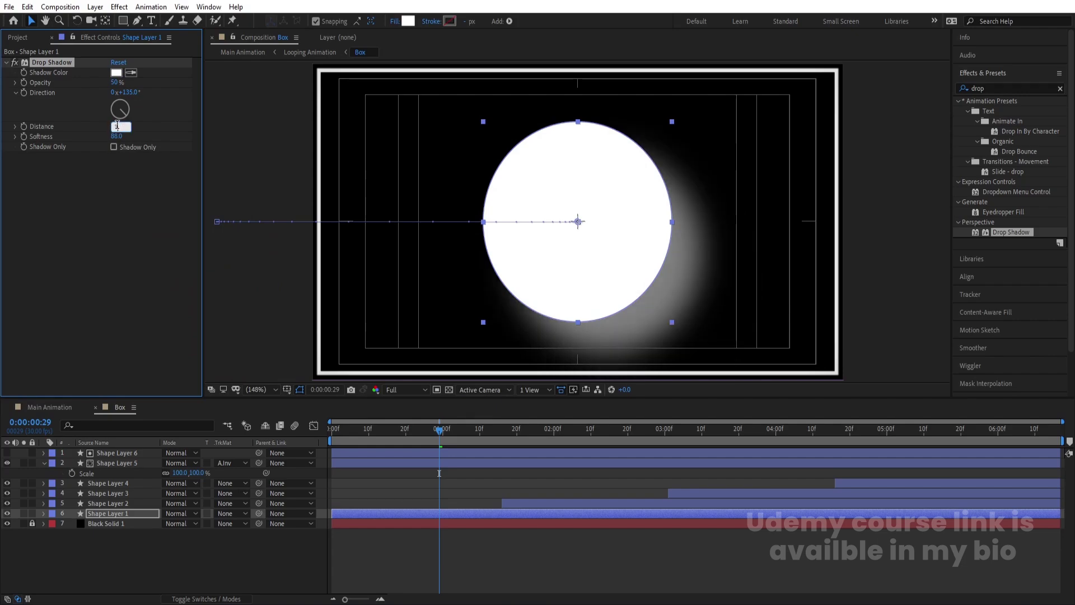
pyautogui.write('10')
pyautogui.press('Return')
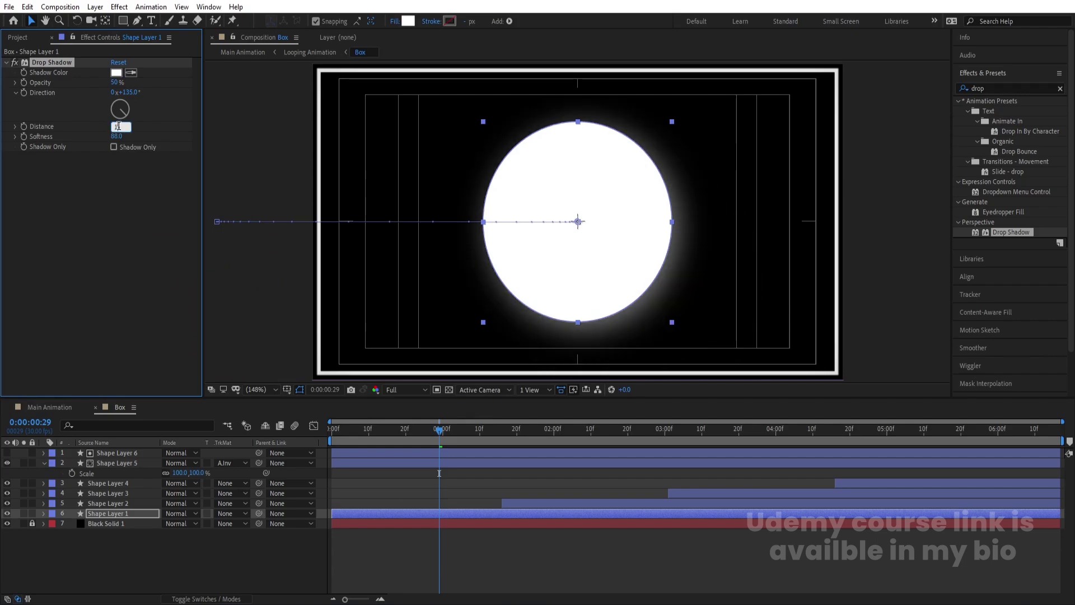
pyautogui.write('20')
pyautogui.press('Return')
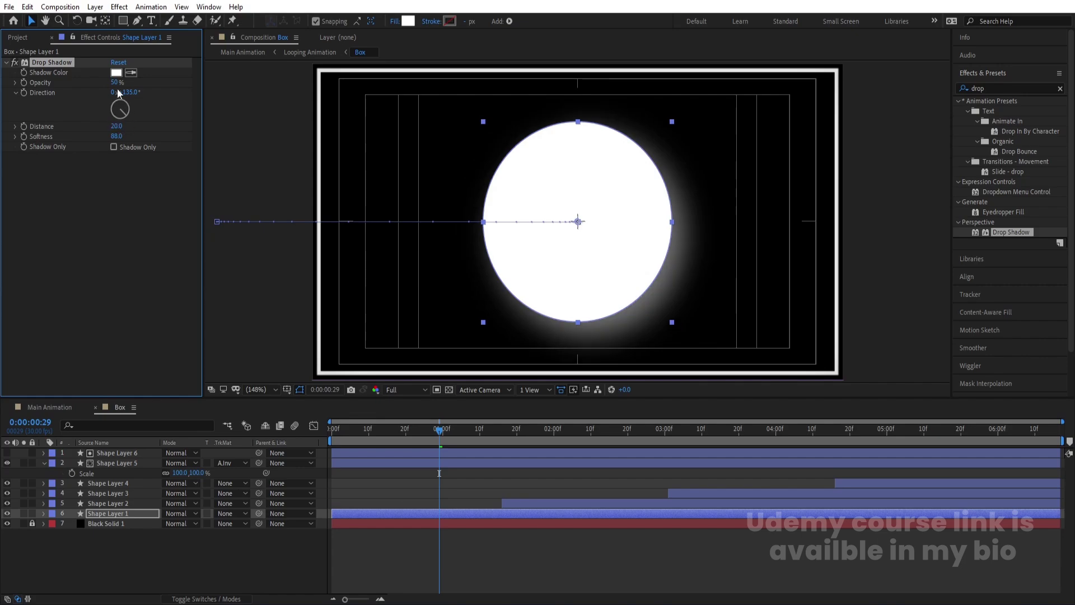
pyautogui.write('30')
pyautogui.press('Return')
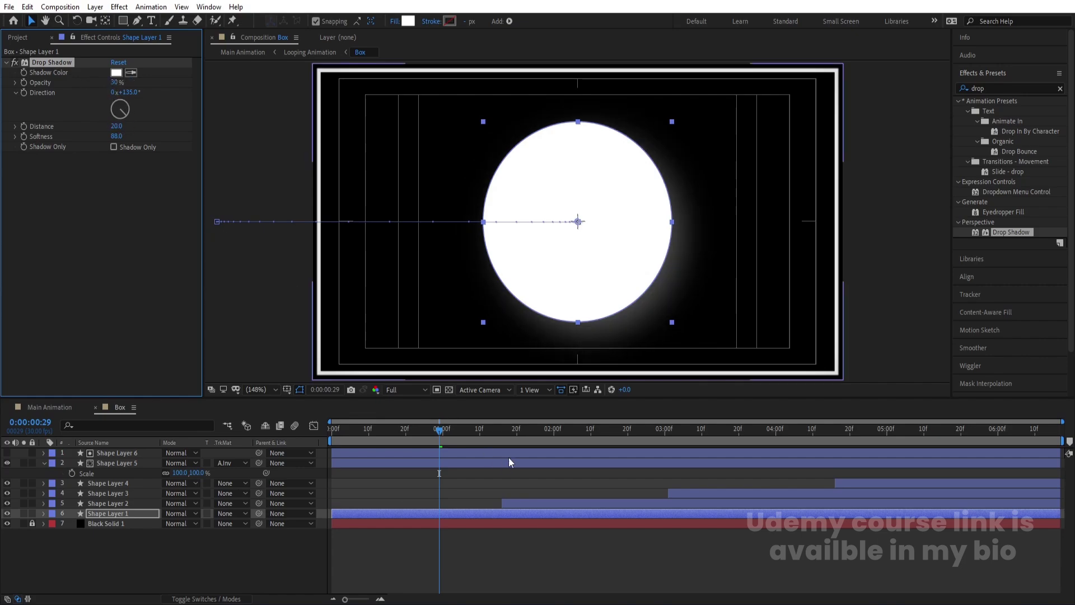
# Preview the Box animation and paste the white drop shadow onto the black circle on Shape Layer 2.
pyautogui.click(511, 435)
pyautogui.press('space')
pyautogui.click(547, 504)
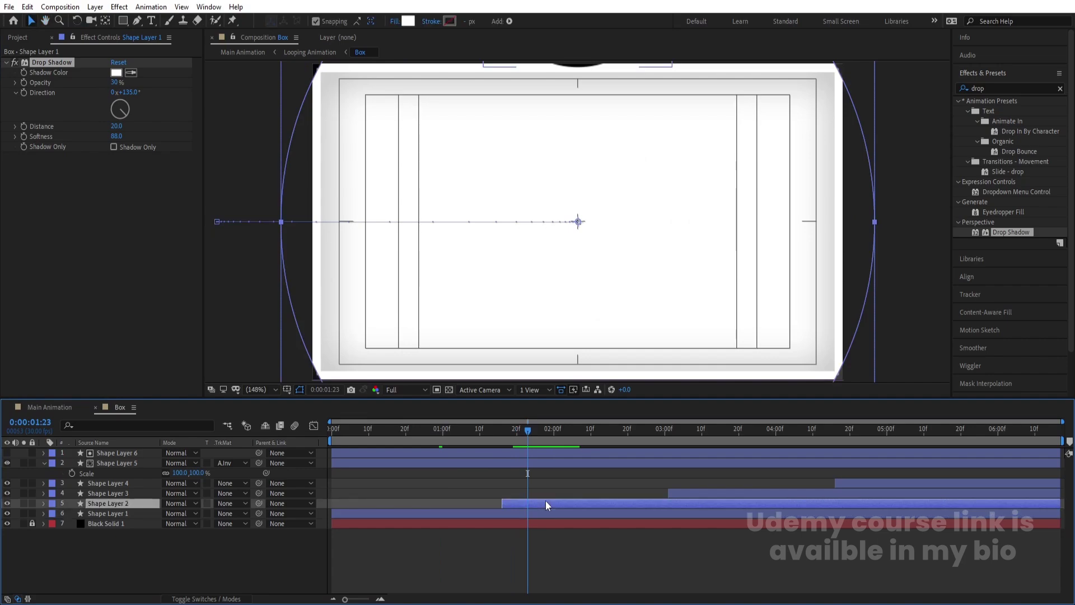
pyautogui.hotkey('ctrl', 'v')
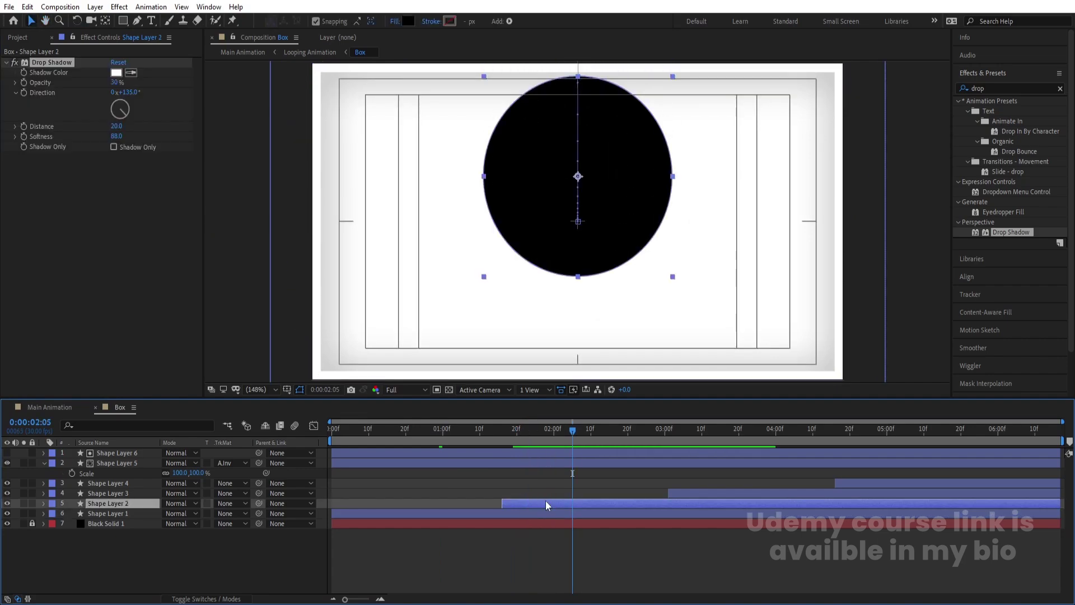
# Change the drop shadow color of the black circle on Shape Layer 2 to black.
pyautogui.click(118, 72)
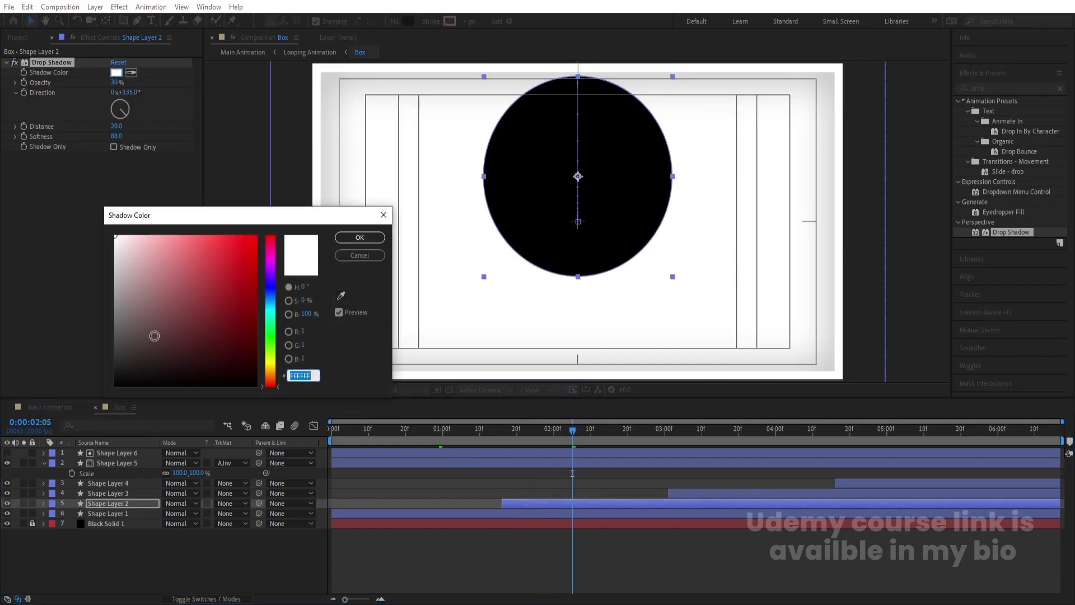
pyautogui.click(159, 338)
pyautogui.press('Return')
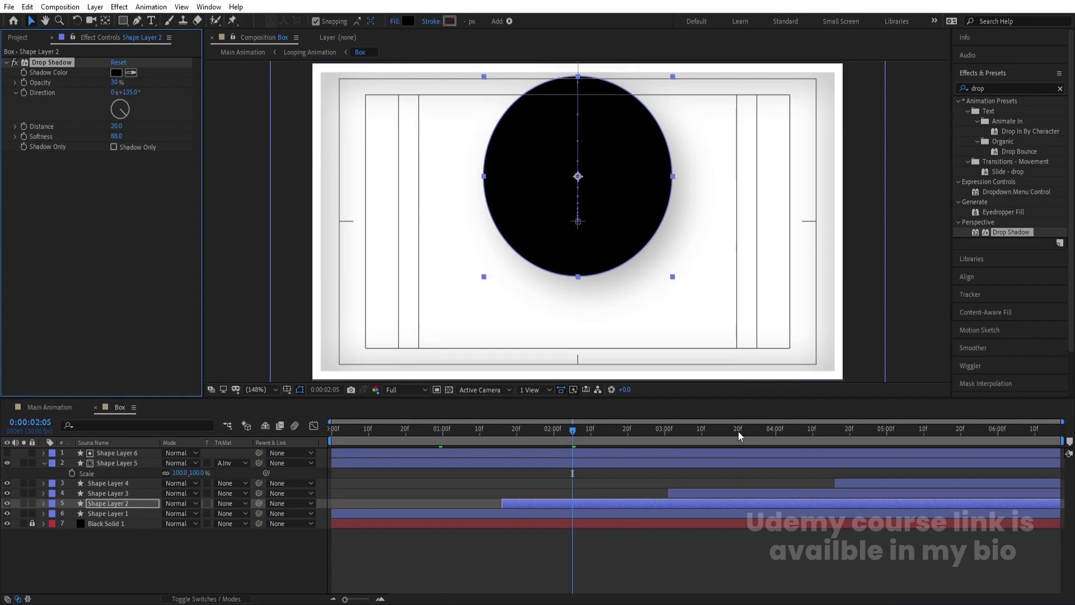
# Give the circles on Shape Layer 3 and Shape Layer 4 the same drop shadow, changing Shape Layer 4's shadow color to black.
pyautogui.click(738, 431)
pyautogui.click(725, 491)
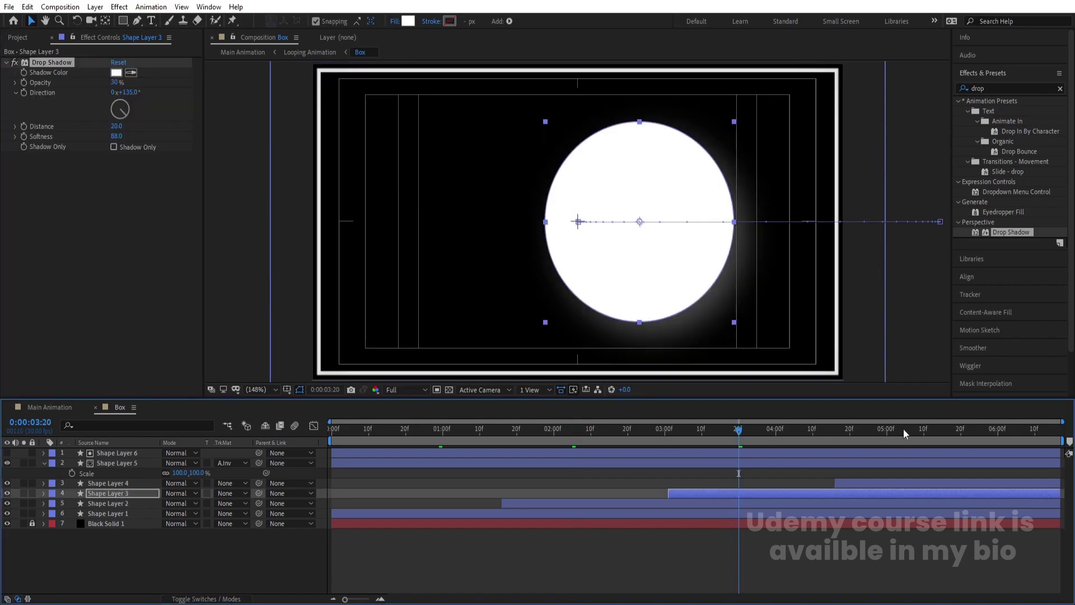
pyautogui.click(902, 429)
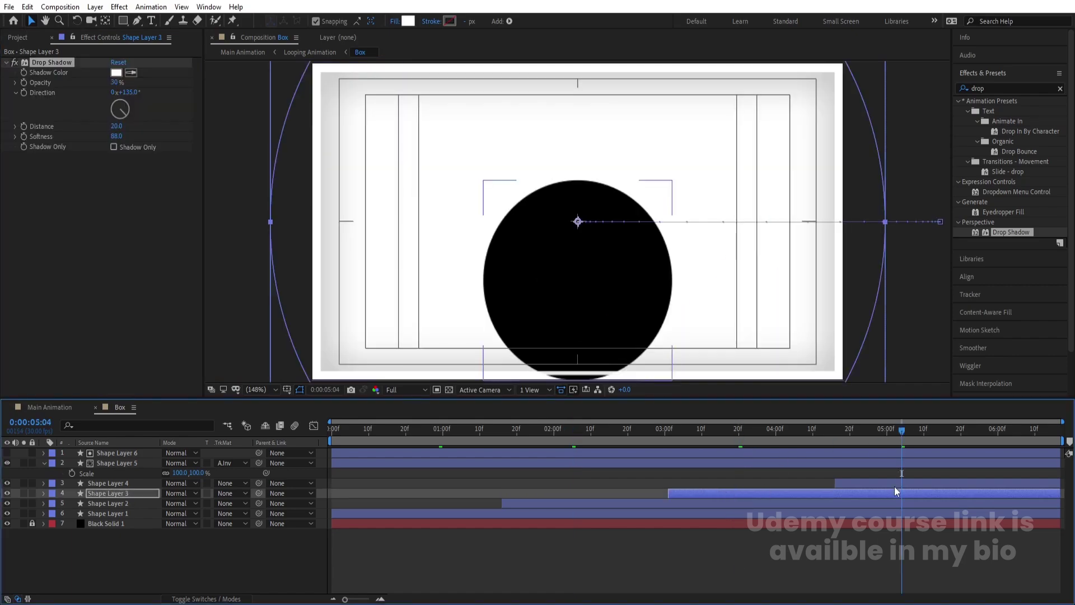
pyautogui.click(895, 485)
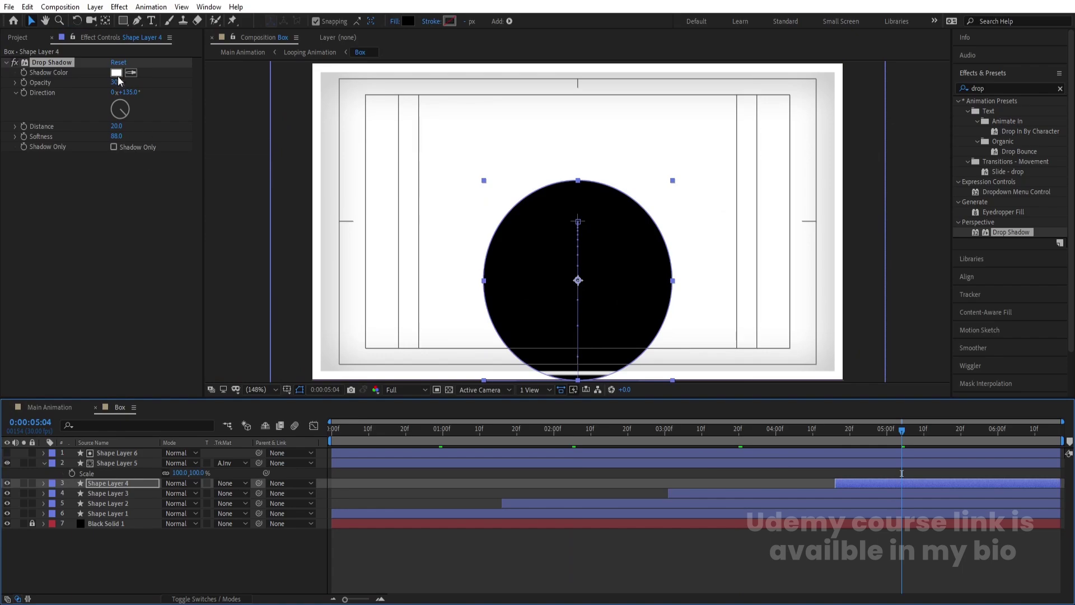
pyautogui.click(116, 72)
pyautogui.click(144, 372)
pyautogui.click(353, 237)
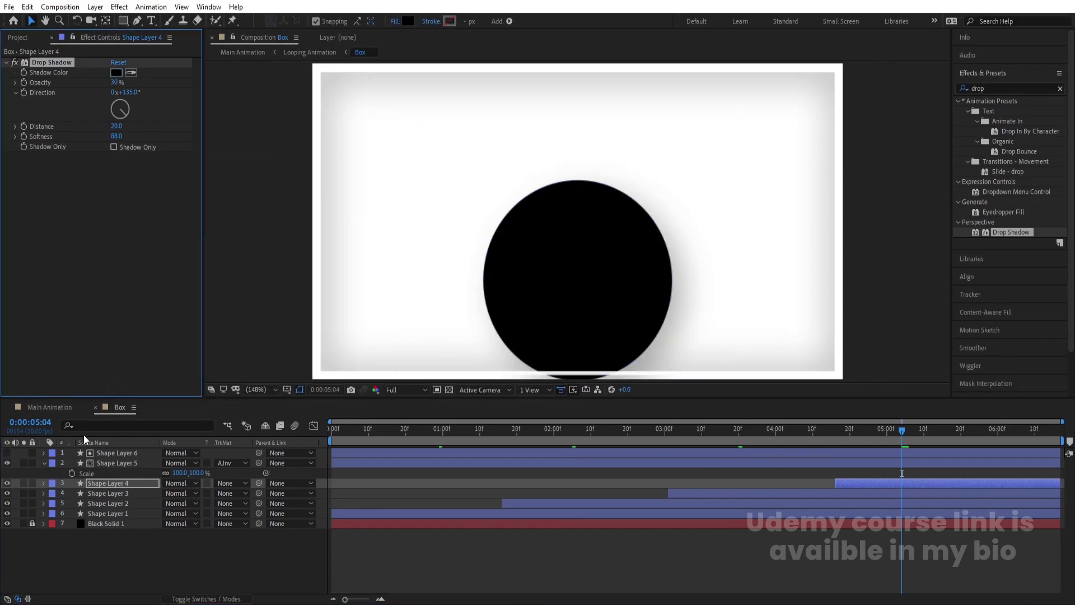
# Preview the shadowed circles in the Box composition and in the Main Animation grid.
pyautogui.press('space')
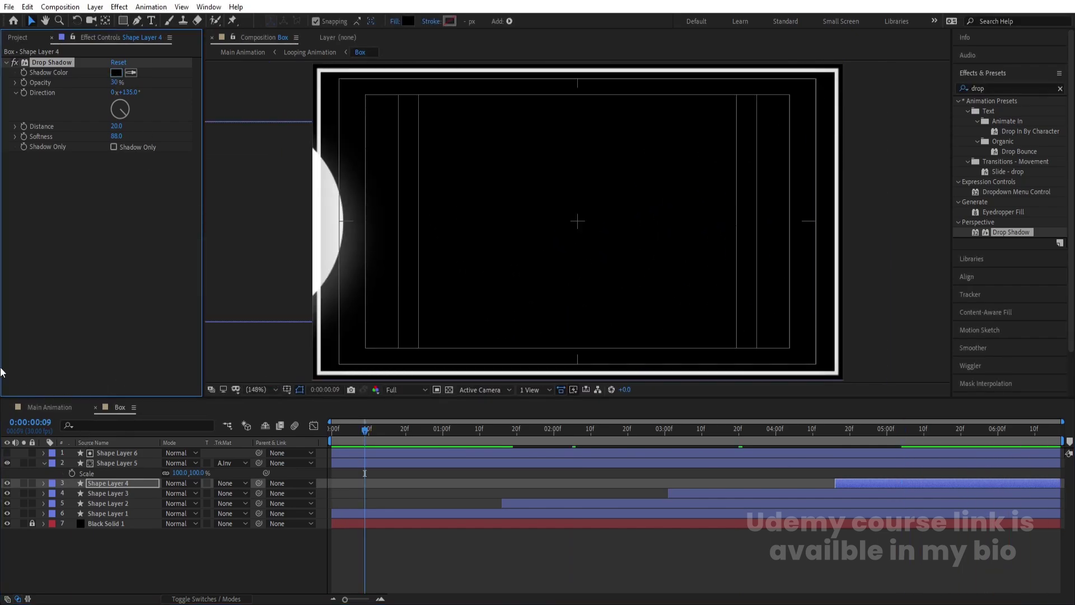
pyautogui.click(51, 407)
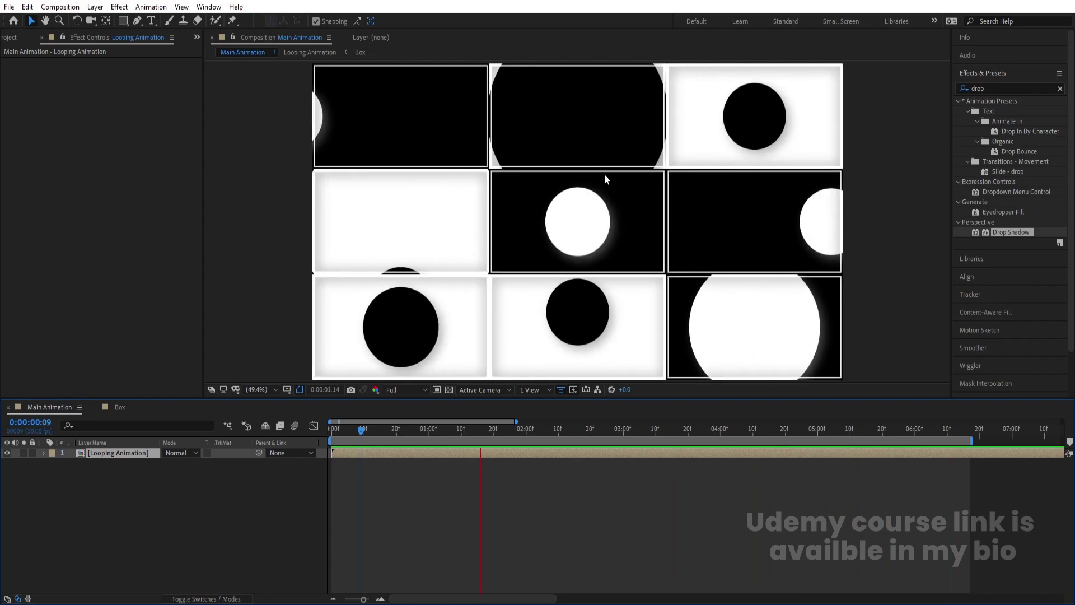
pyautogui.press('space')
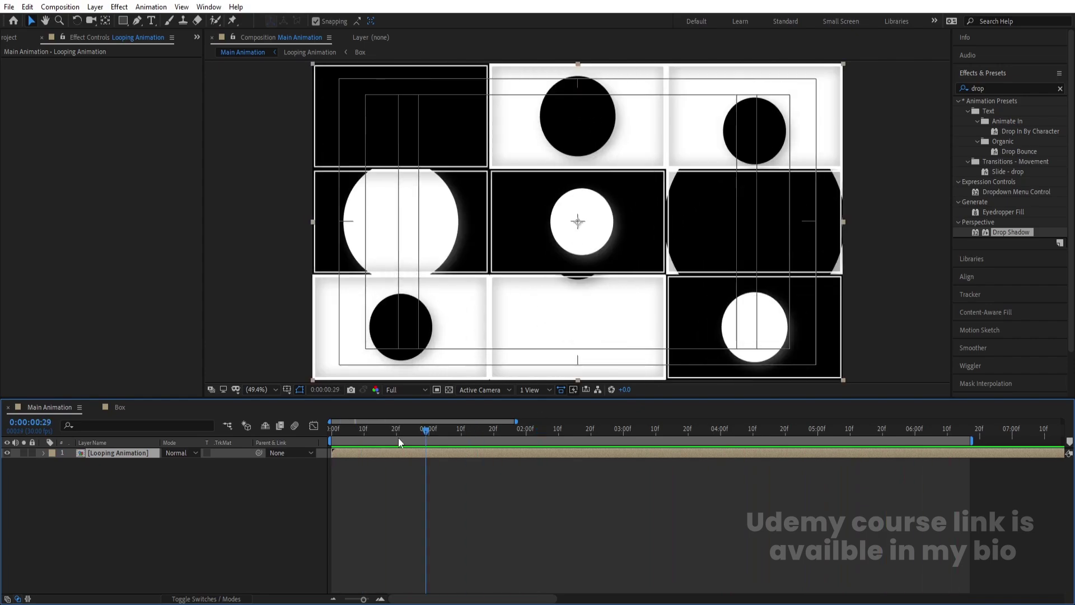
pyautogui.press('space')
pyautogui.press('space')
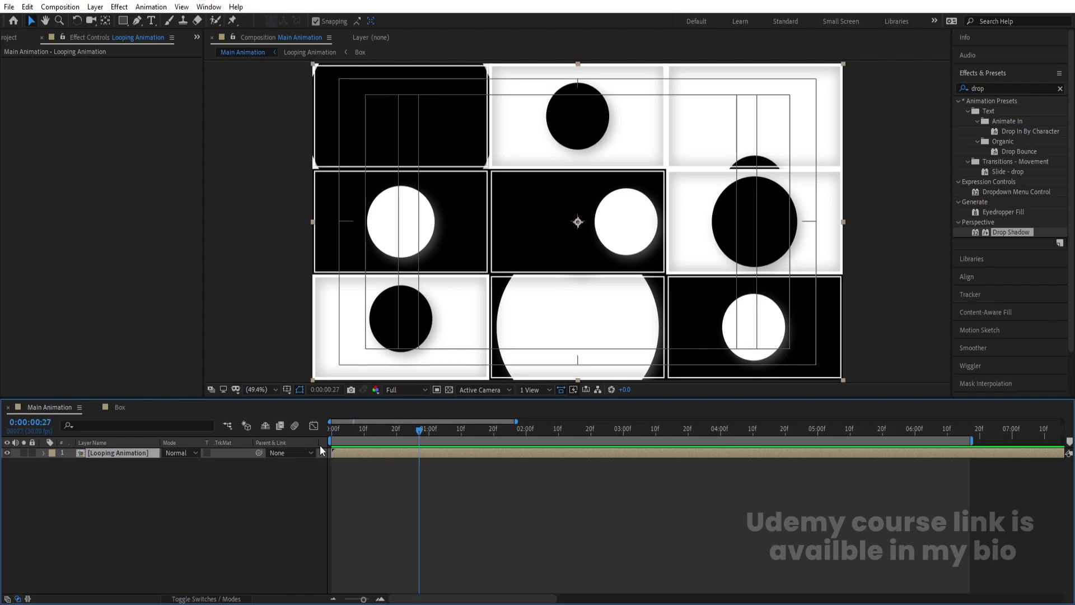
pyautogui.press('space')
pyautogui.press('space')
# Add a new adjustment layer above Looping Animation in the Main Animation composition.
pyautogui.press('Num_Lock')
pyautogui.press('-')
pyautogui.click(368, 430)
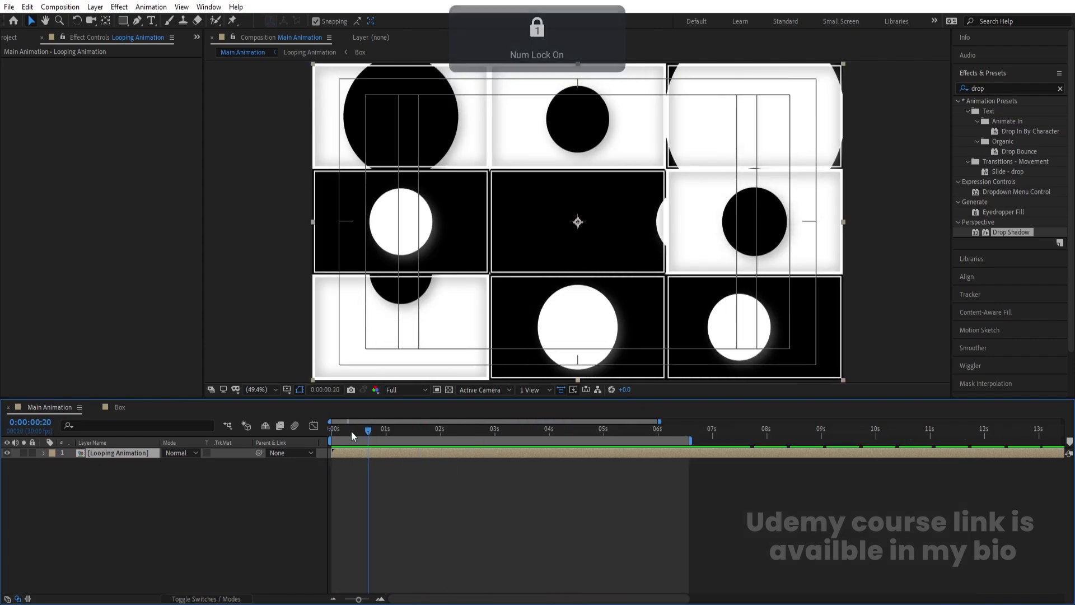
pyautogui.press('Home')
pyautogui.click(255, 505)
pyautogui.rightClick(255, 505)
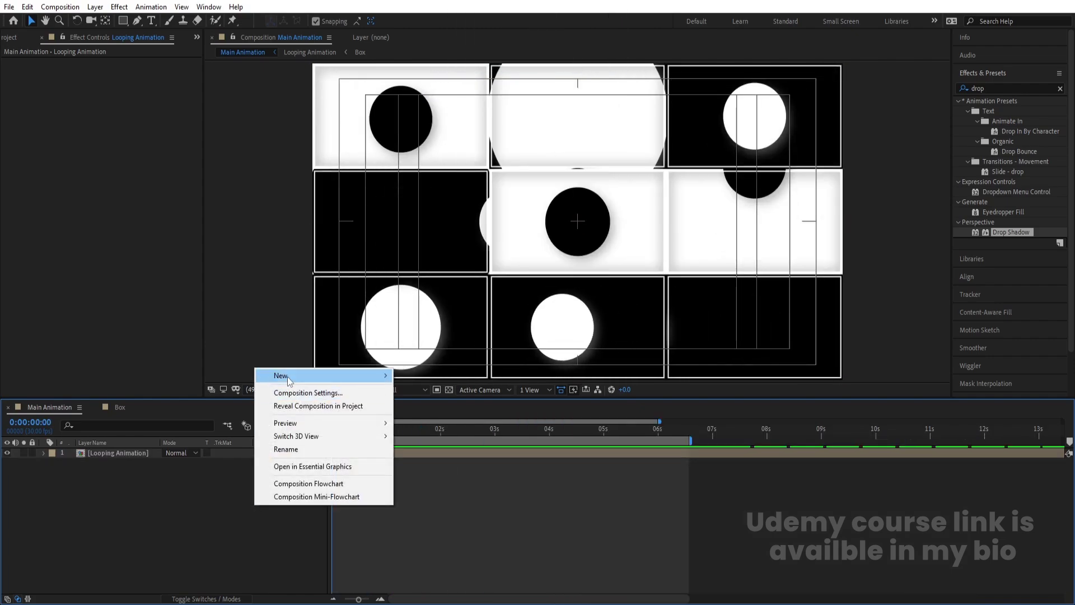
pyautogui.moveTo(289, 381)
pyautogui.click(446, 474)
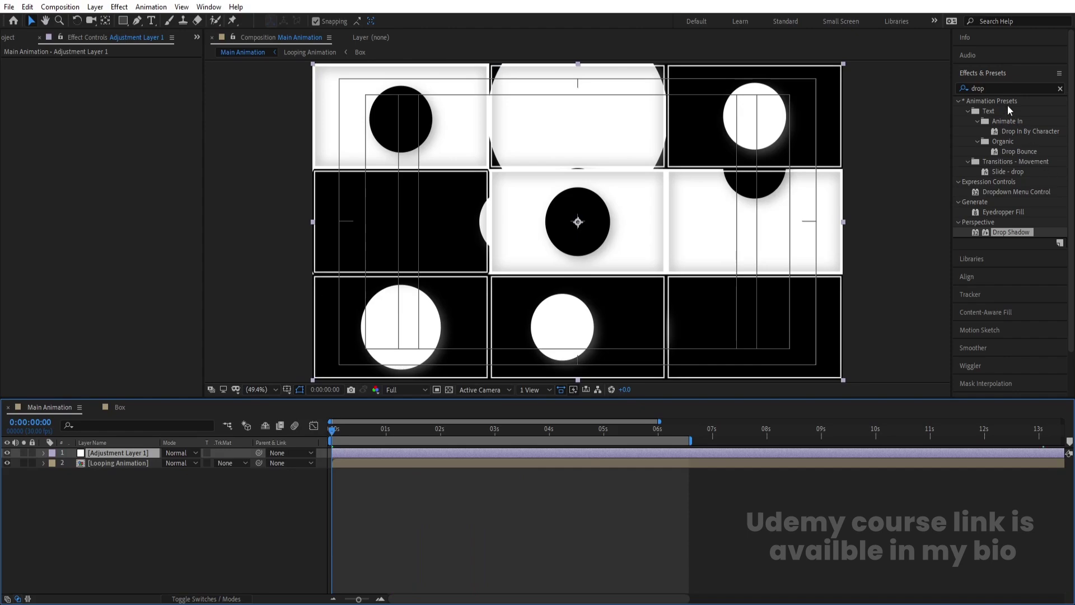
# Apply the Tint effect to Adjustment Layer 1 and swap its black and white colors.
pyautogui.click(995, 87)
pyautogui.write('tint')
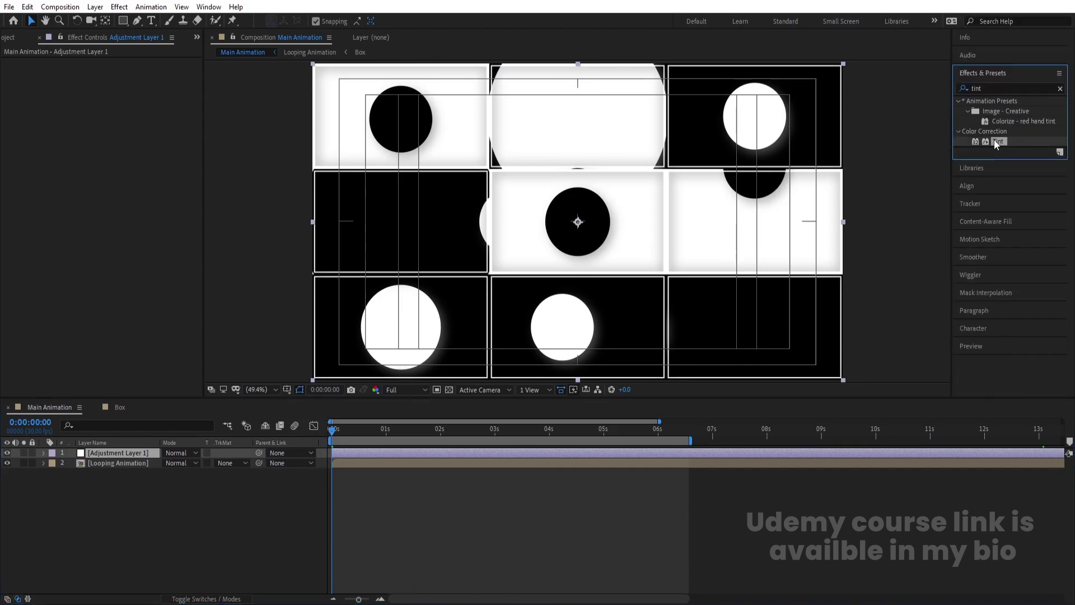
pyautogui.doubleClick(994, 140)
pyautogui.click(165, 105)
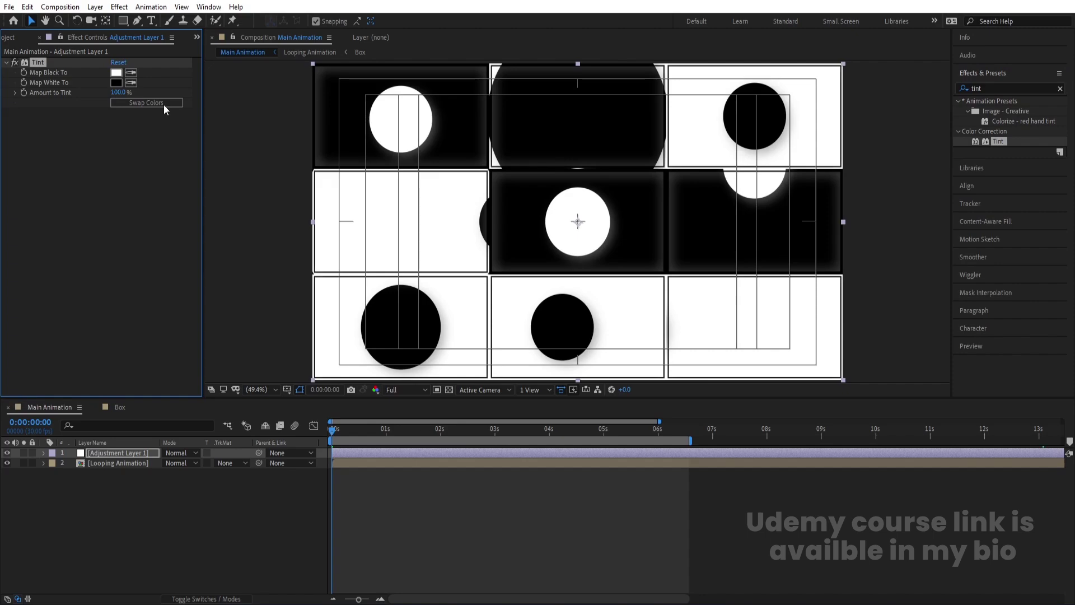
# Draw a white-filled circle on a new shape layer over the center cell with the Ellipse tool.
pyautogui.click(174, 537)
pyautogui.moveTo(123, 20); pyautogui.dragTo(166, 44)
pyautogui.click(323, 21)
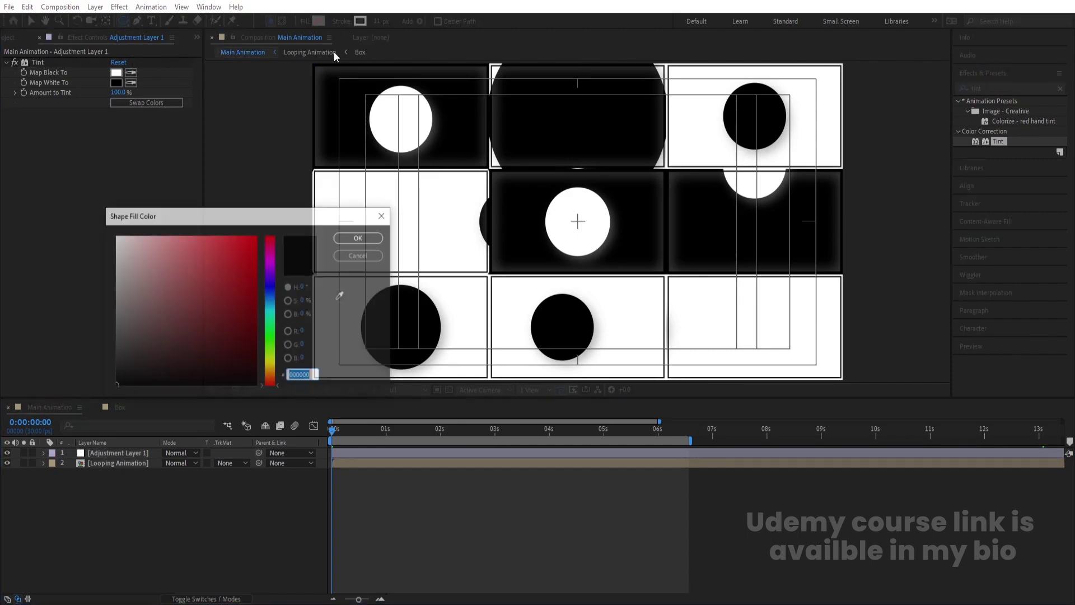
pyautogui.moveTo(149, 291); pyautogui.dragTo(73, 190)
pyautogui.click(358, 238)
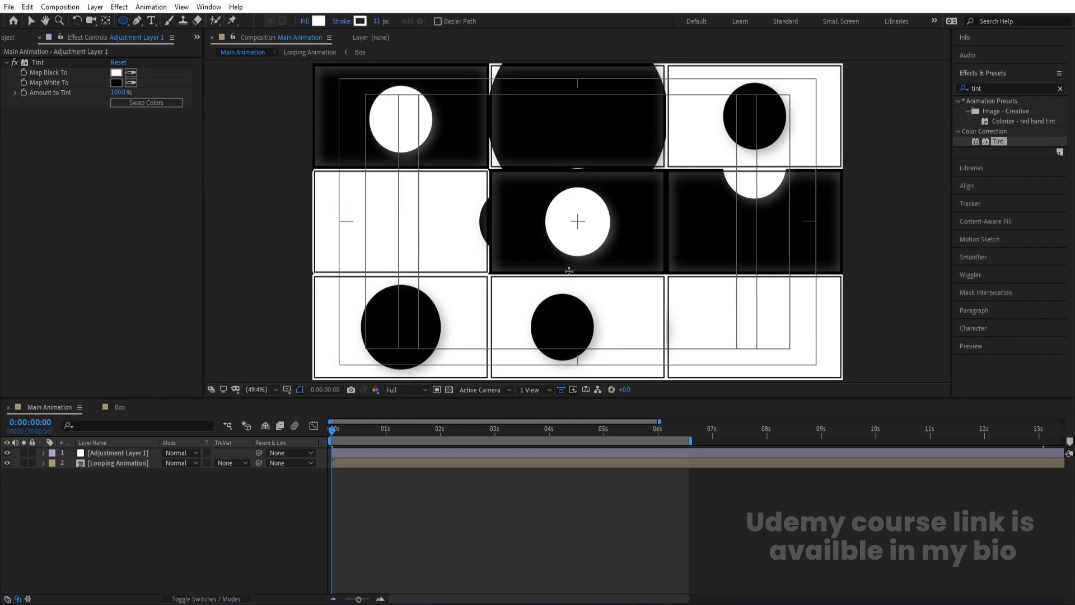
pyautogui.moveTo(498, 170); pyautogui.dragTo(628, 309)
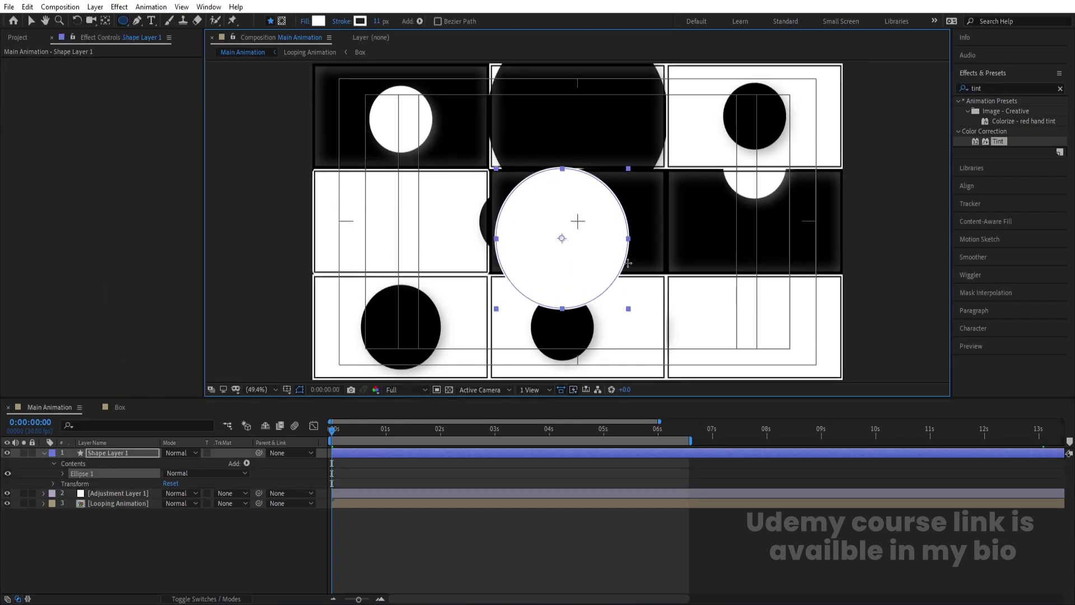
# Center the circle in the composition and use Shape Layer 1 as the alpha matte of Adjustment Layer 1.
pyautogui.click(967, 186)
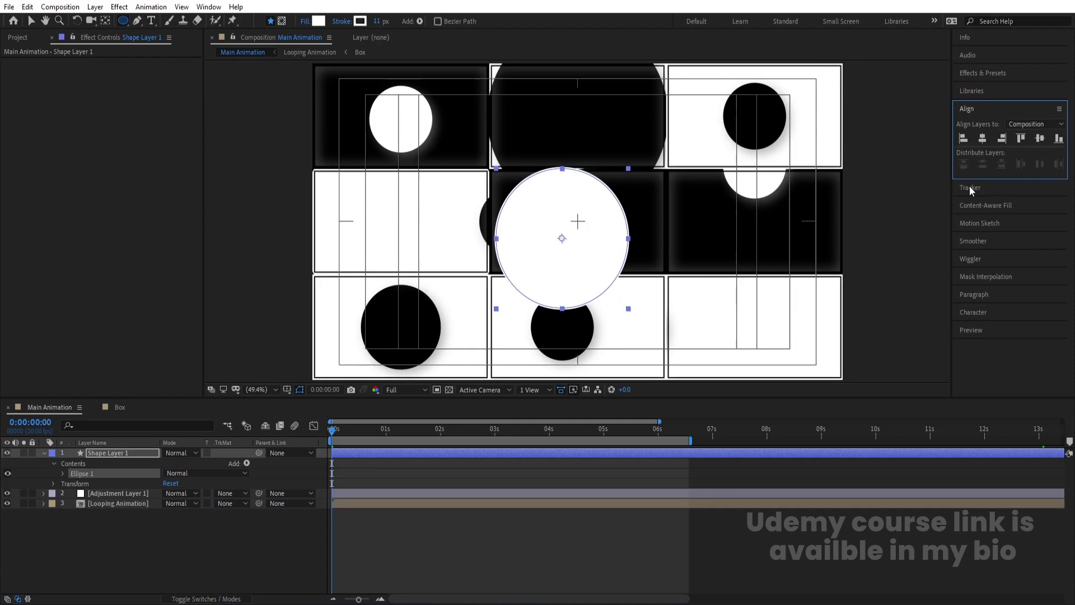
pyautogui.click(983, 139)
pyautogui.click(1039, 138)
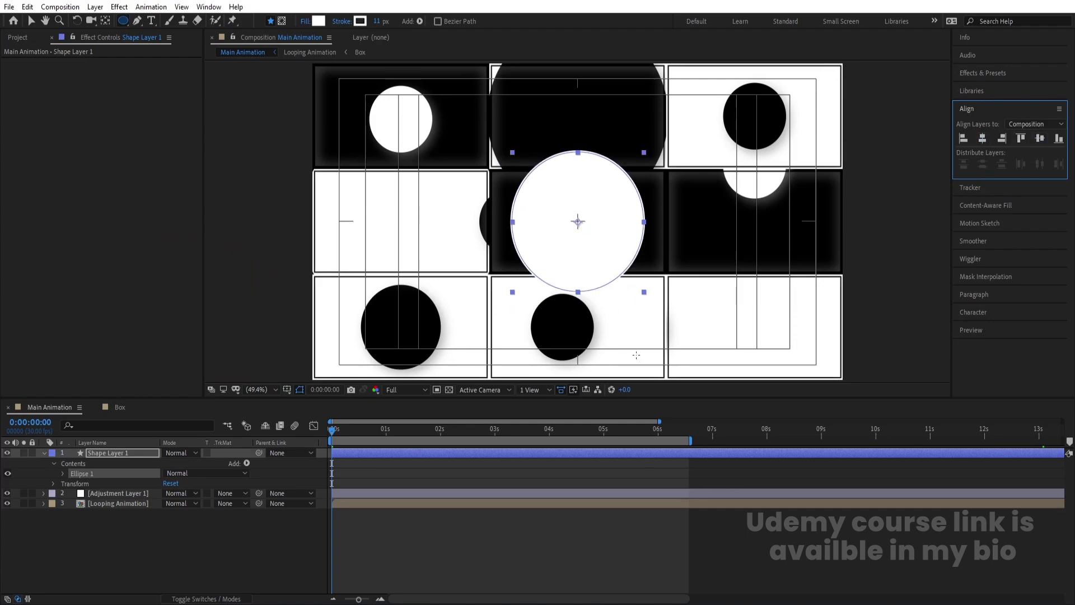
pyautogui.click(229, 503)
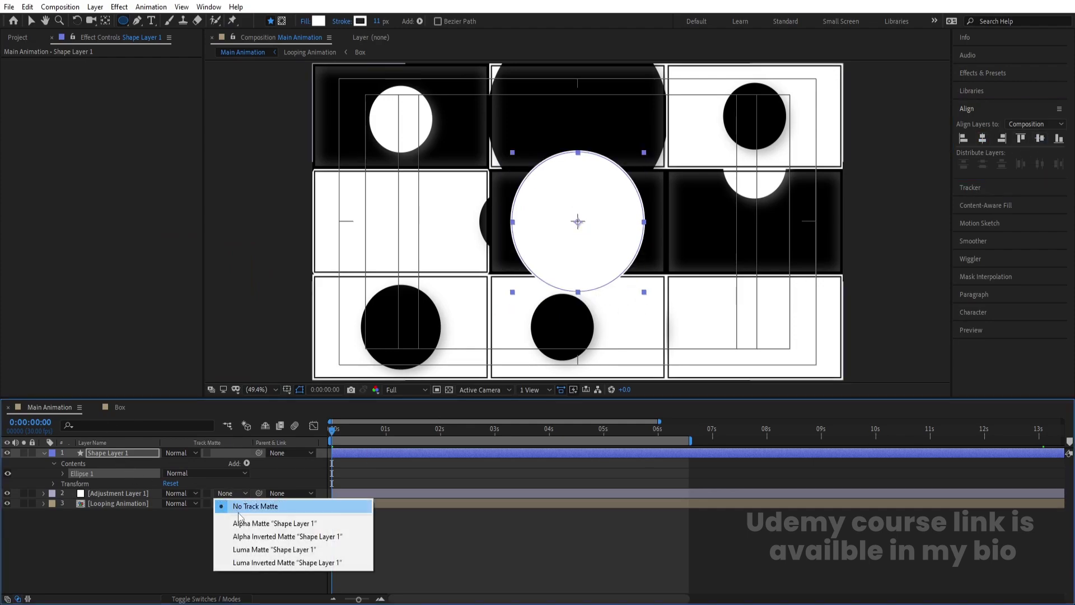
pyautogui.click(242, 524)
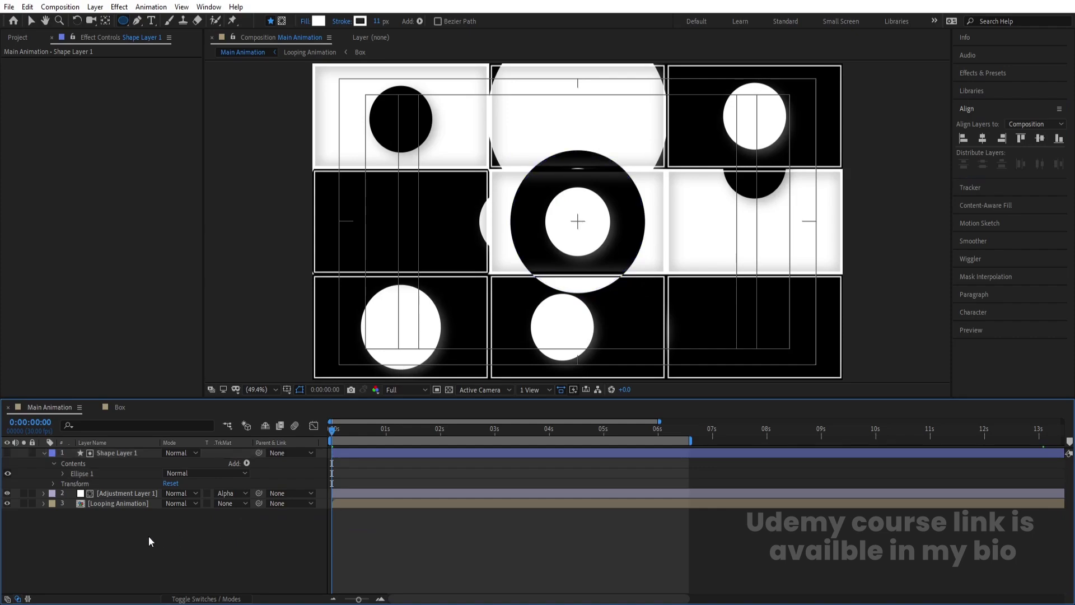
# Set Shape Layer 1's scale to 0% and keyframe it at 0:00:00:00.
pyautogui.press('s')
pyautogui.click(180, 462)
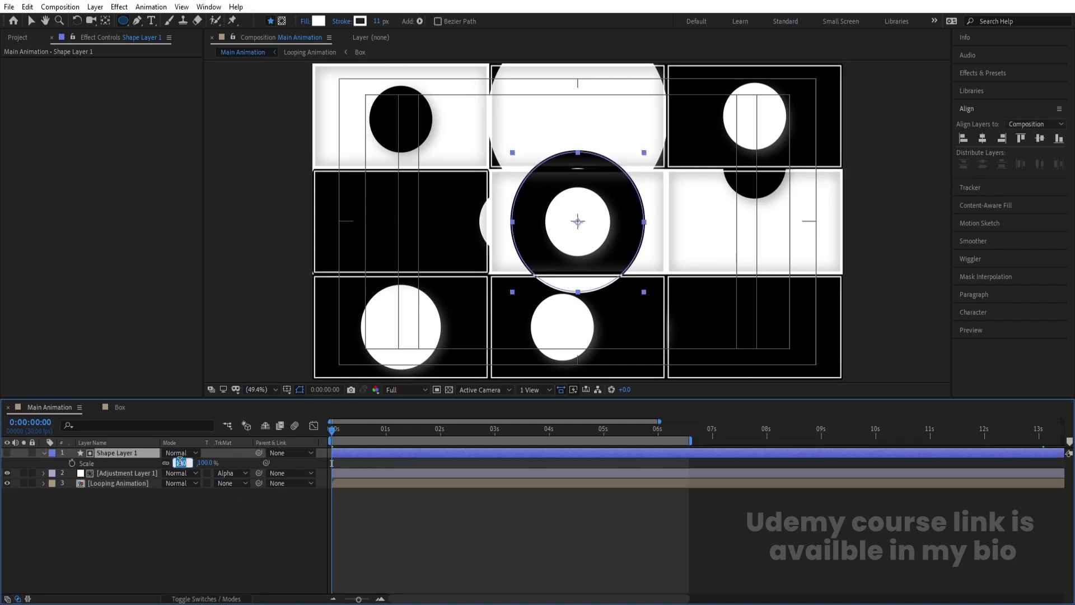
pyautogui.write('0')
pyautogui.press('Return')
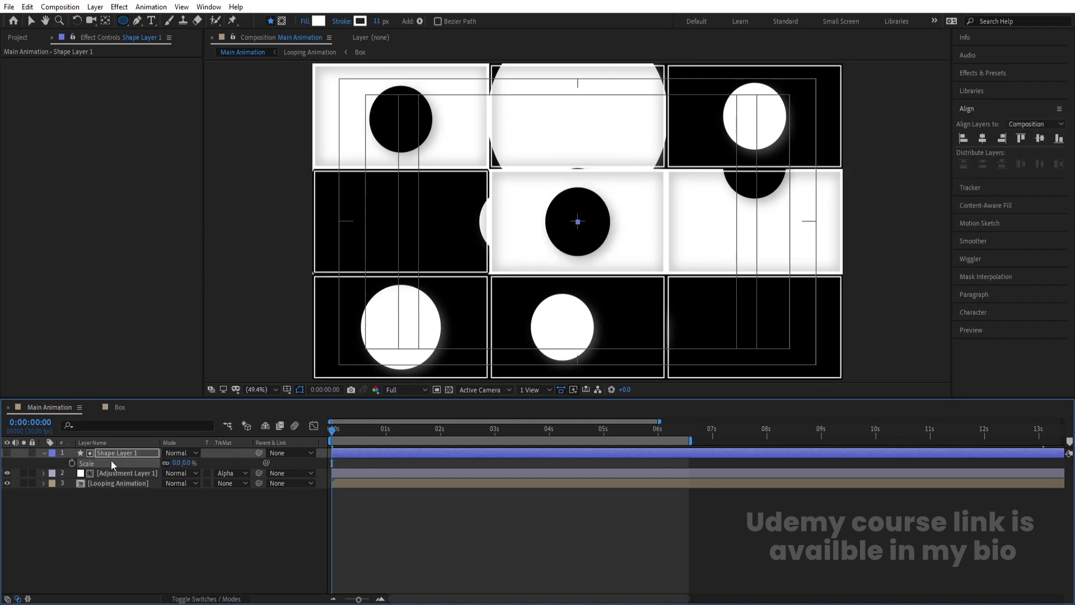
pyautogui.click(70, 463)
# Enlarge Shape Layer 1's scale to 471%, move that end keyframe to 0:00:03:08 and preview the inverting circle reveal.
pyautogui.click(494, 435)
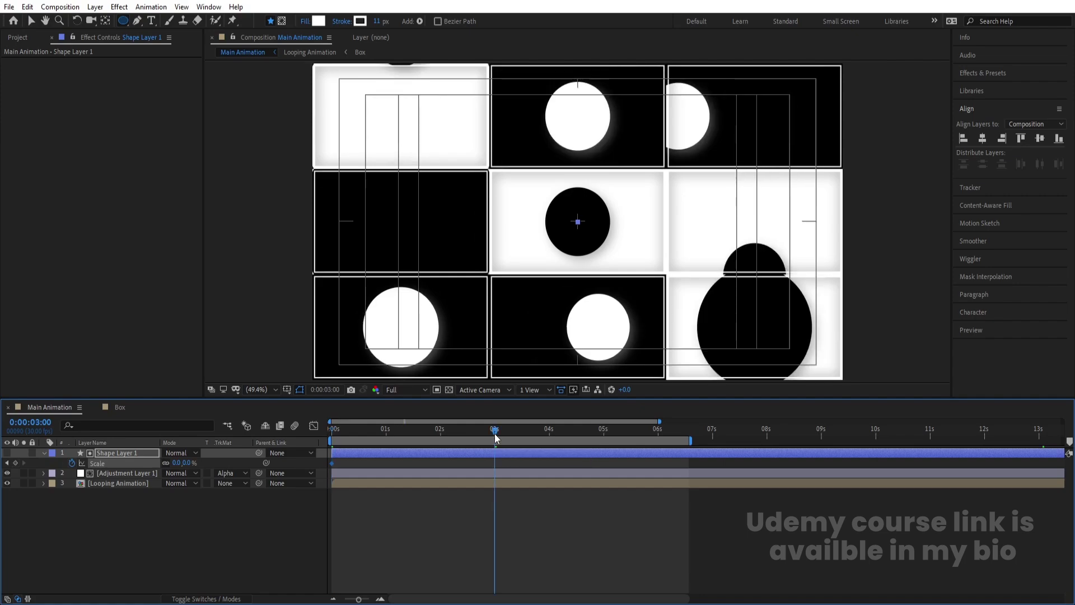
pyautogui.moveTo(179, 464); pyautogui.dragTo(353, 369)
pyautogui.moveTo(493, 464); pyautogui.dragTo(507, 465)
pyautogui.click(334, 431)
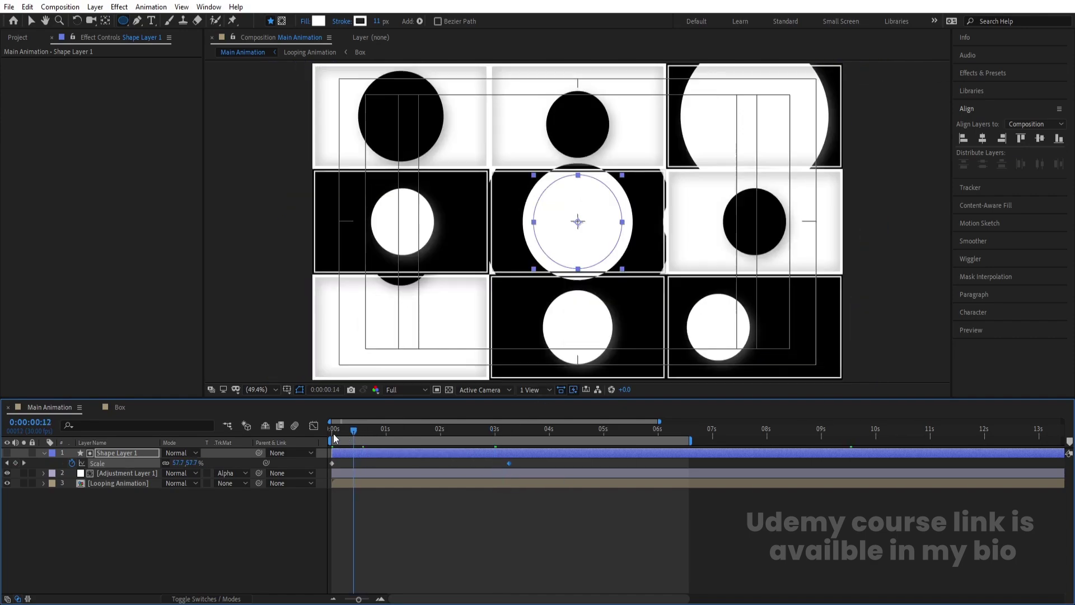
pyautogui.press('space')
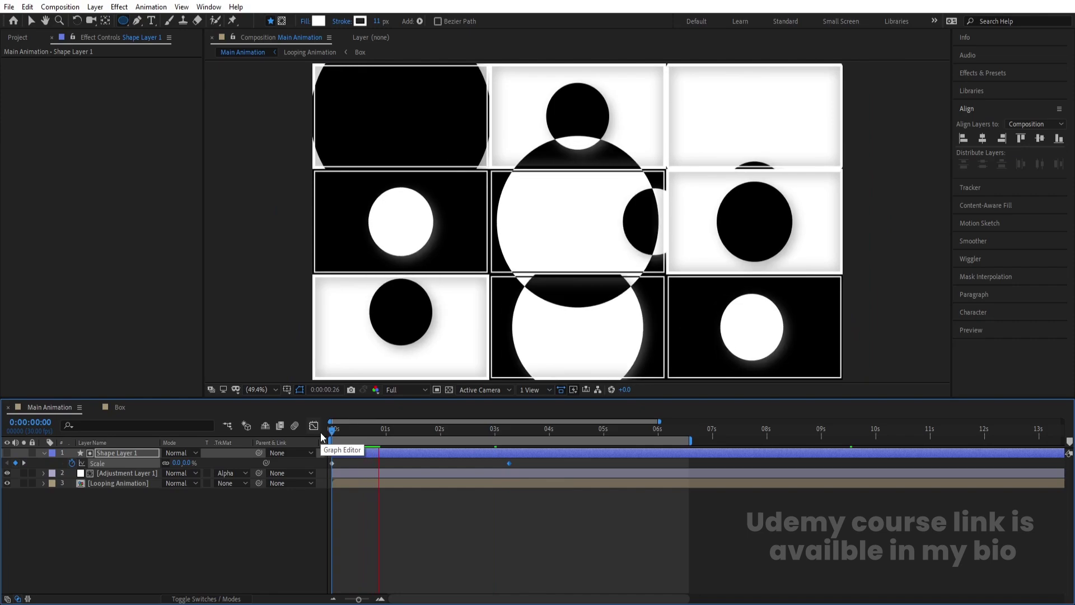
pyautogui.press('space')
# Duplicate Shape Layer 1 and its matted adjustment layer together and start the copies at 0:00:03:08.
pyautogui.click(539, 536)
pyautogui.press('k')
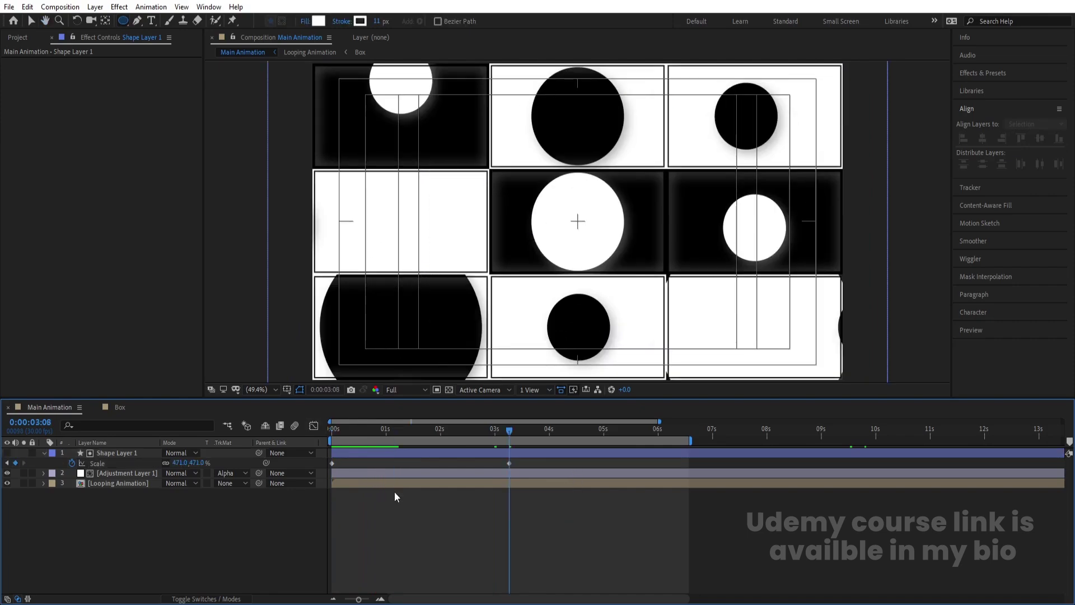
pyautogui.click(130, 474)
pyautogui.keyDown('shift'); pyautogui.click(107, 454); pyautogui.keyUp('shift')
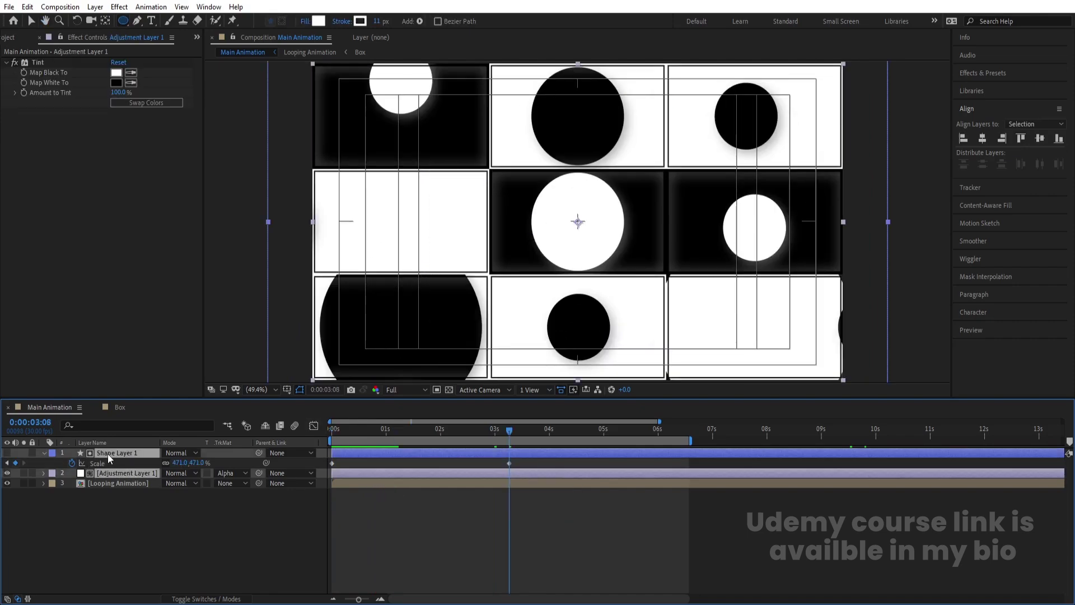
pyautogui.hotkey('ctrl', 'd')
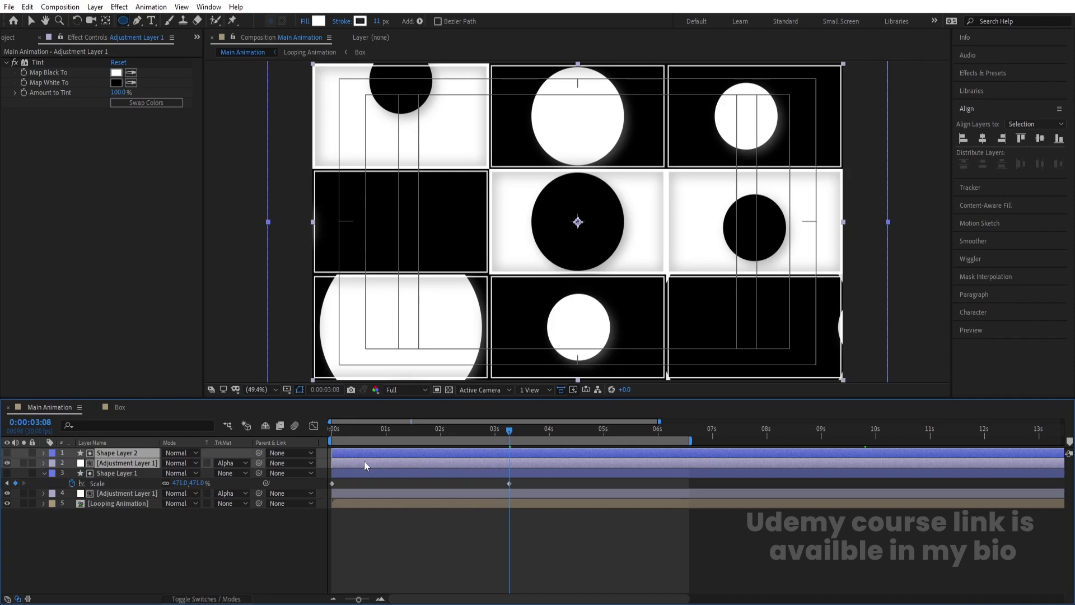
pyautogui.moveTo(364, 461); pyautogui.dragTo(541, 462)
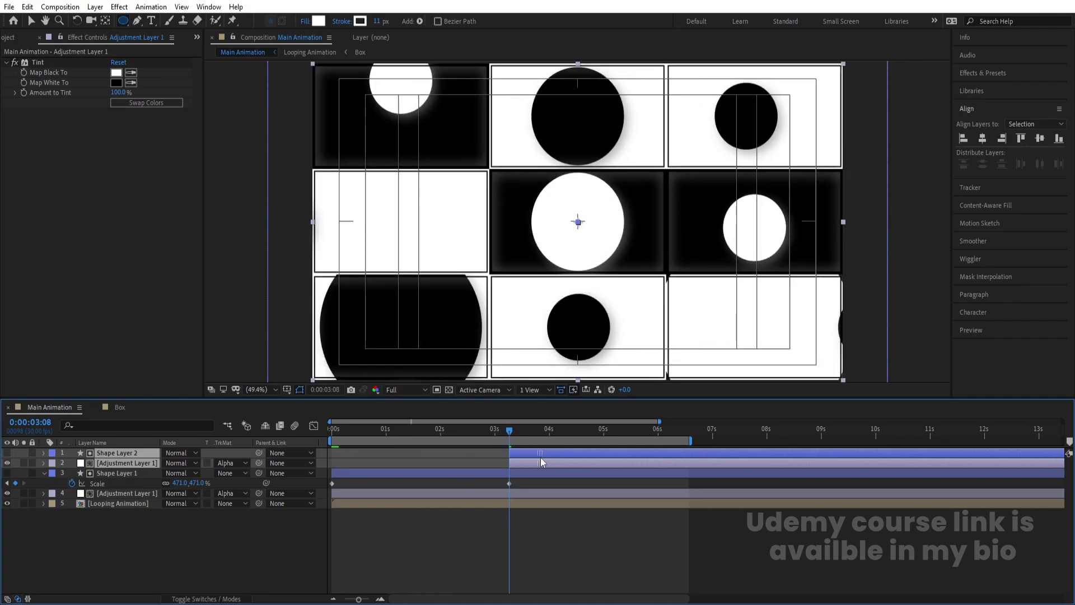
# Show the scale keyframes of Shape Layer 2 and preview the second reveal from 0:00:03:08.
pyautogui.press('u')
pyautogui.click(664, 542)
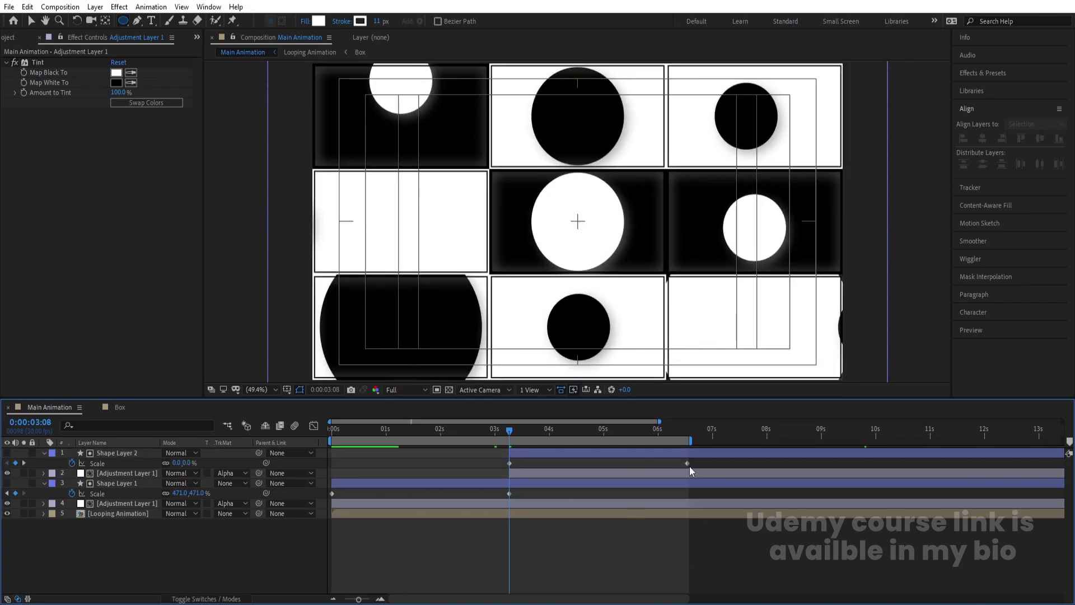
pyautogui.click(688, 465)
pyautogui.press('space')
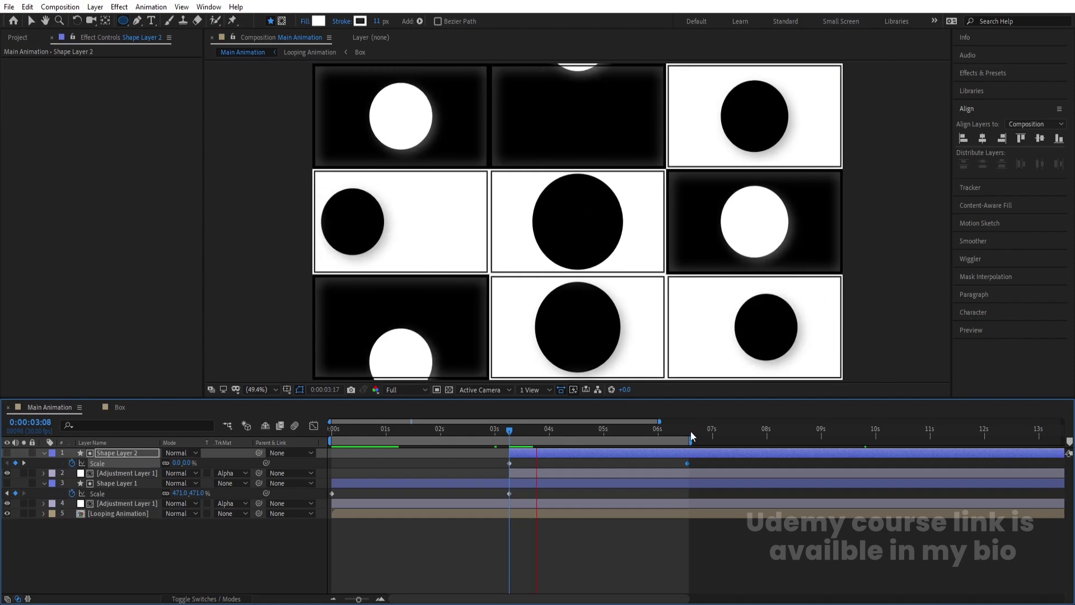